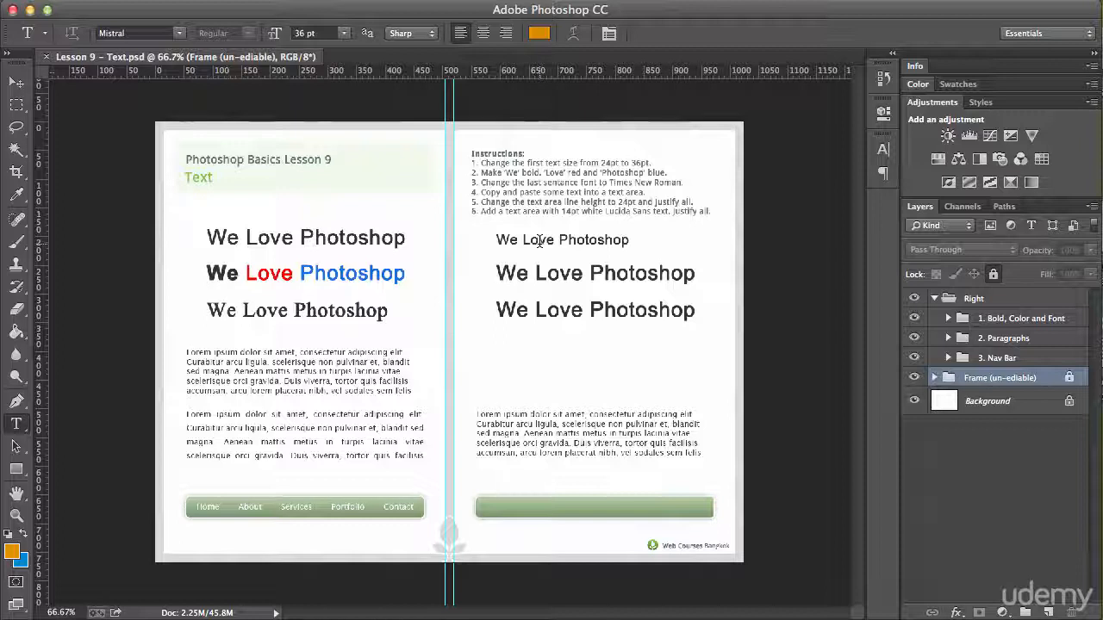
triple_click(539, 241)
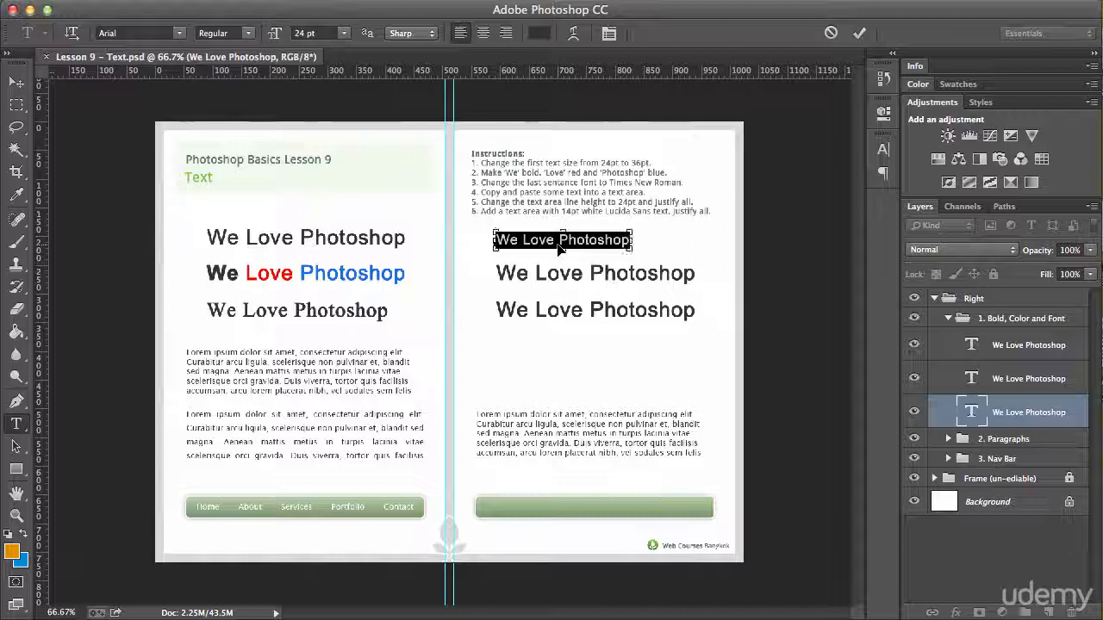
key("super+Return")
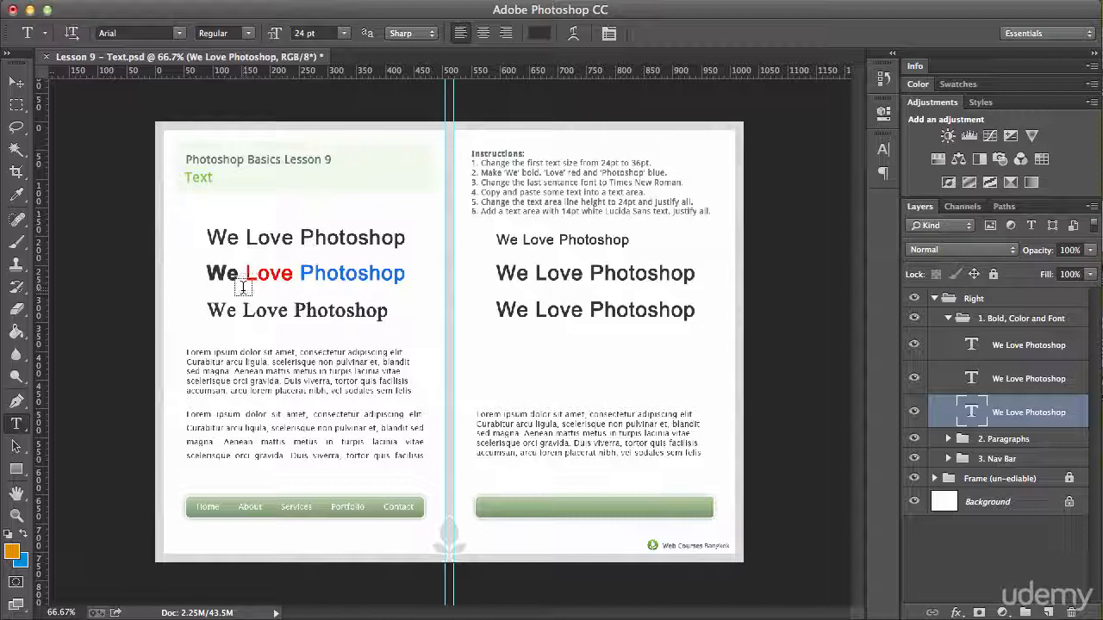
triple_click(529, 241)
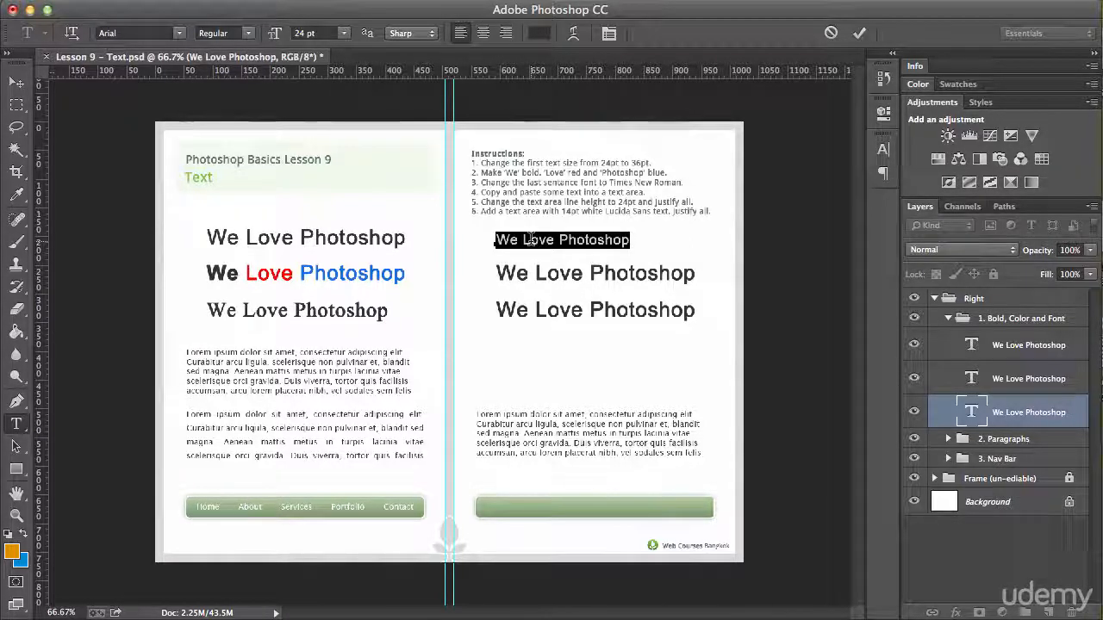
double_click(530, 240)
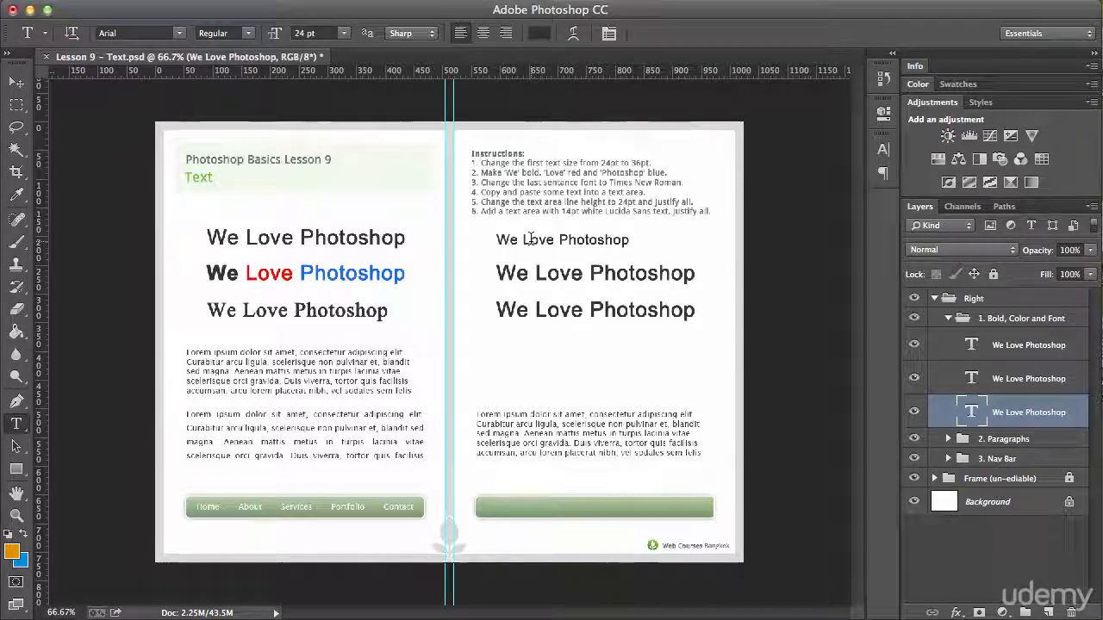
triple_click(530, 241)
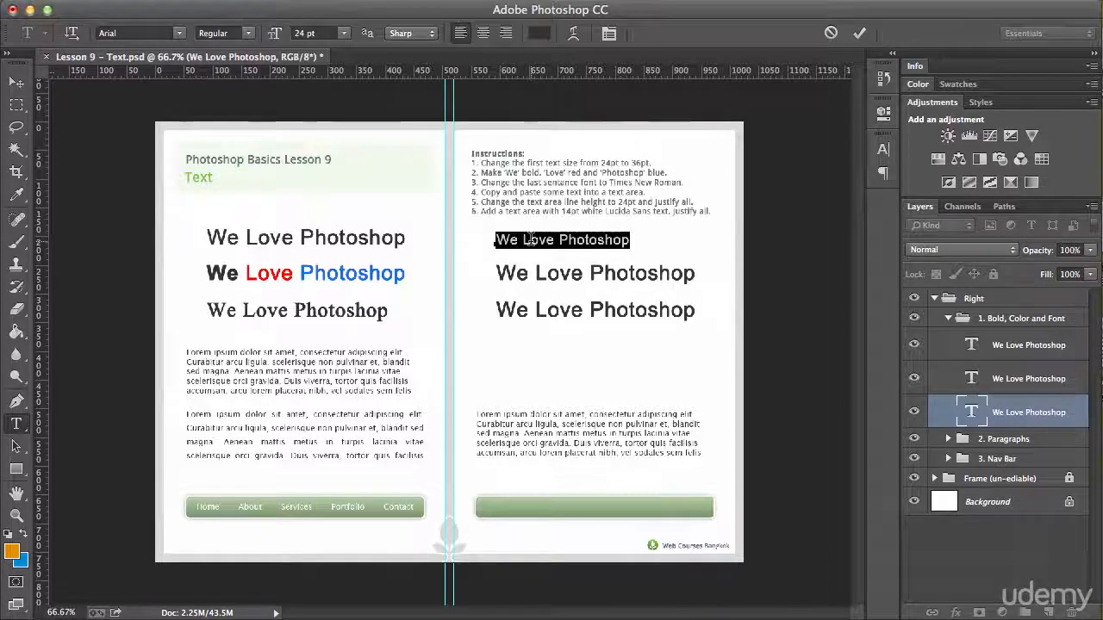
key("ctrl+Return")
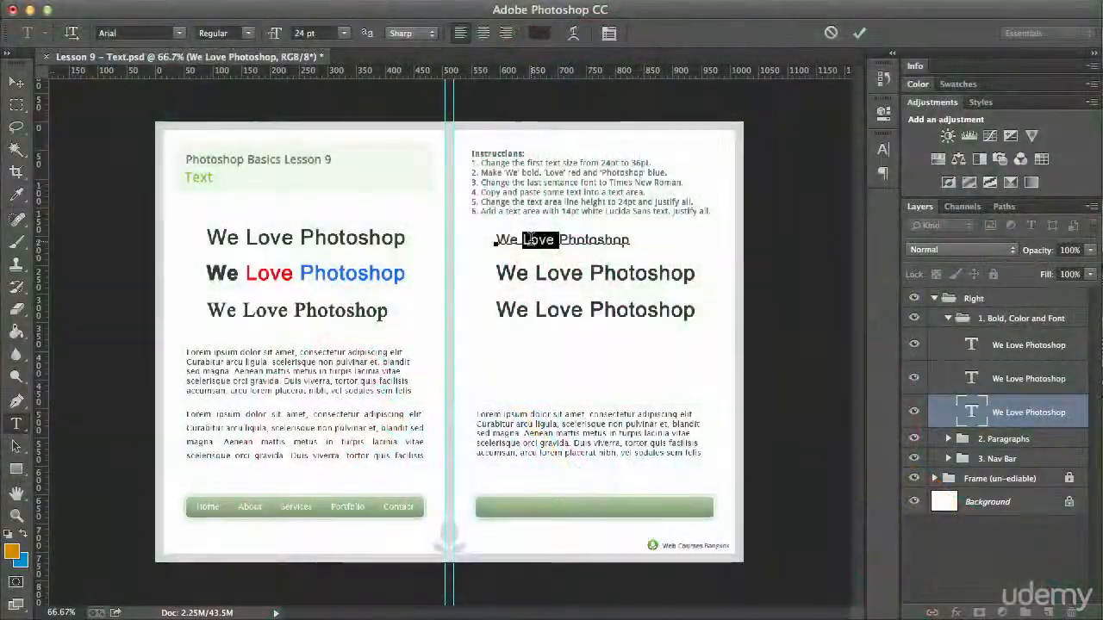
triple_click(529, 240)
key("ctrl+Return")
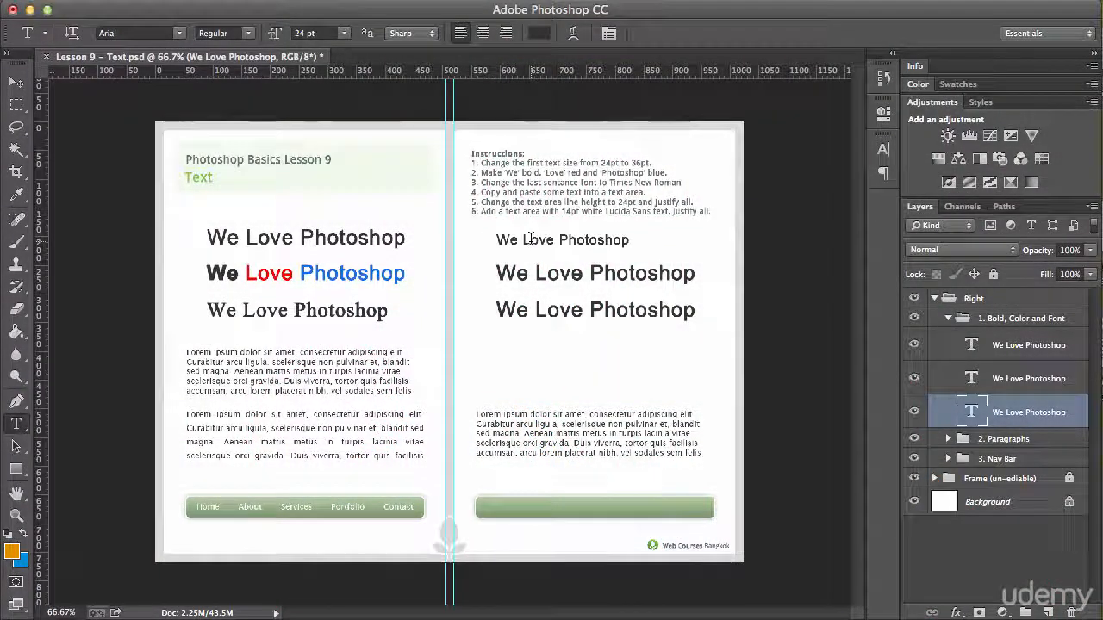
triple_click(529, 241)
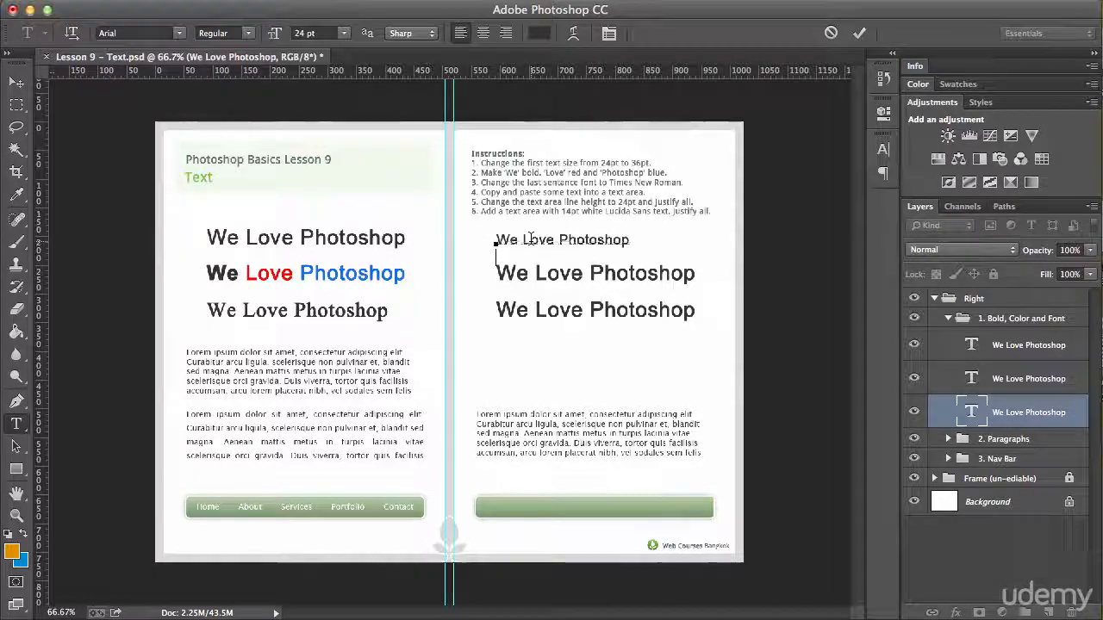
key("BackSpace")
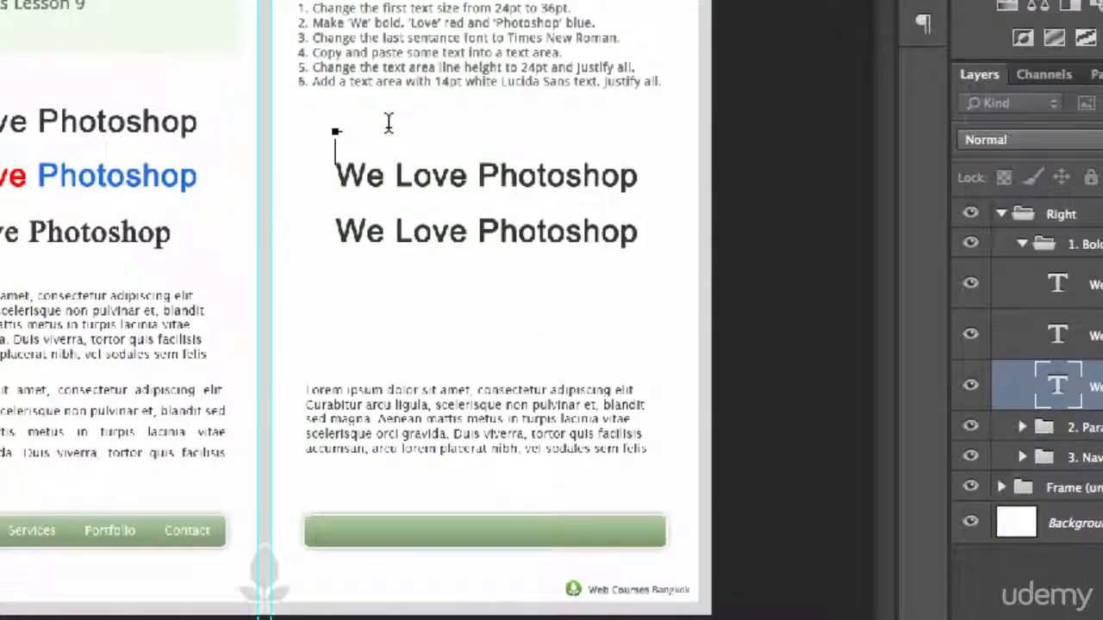
key("Escape")
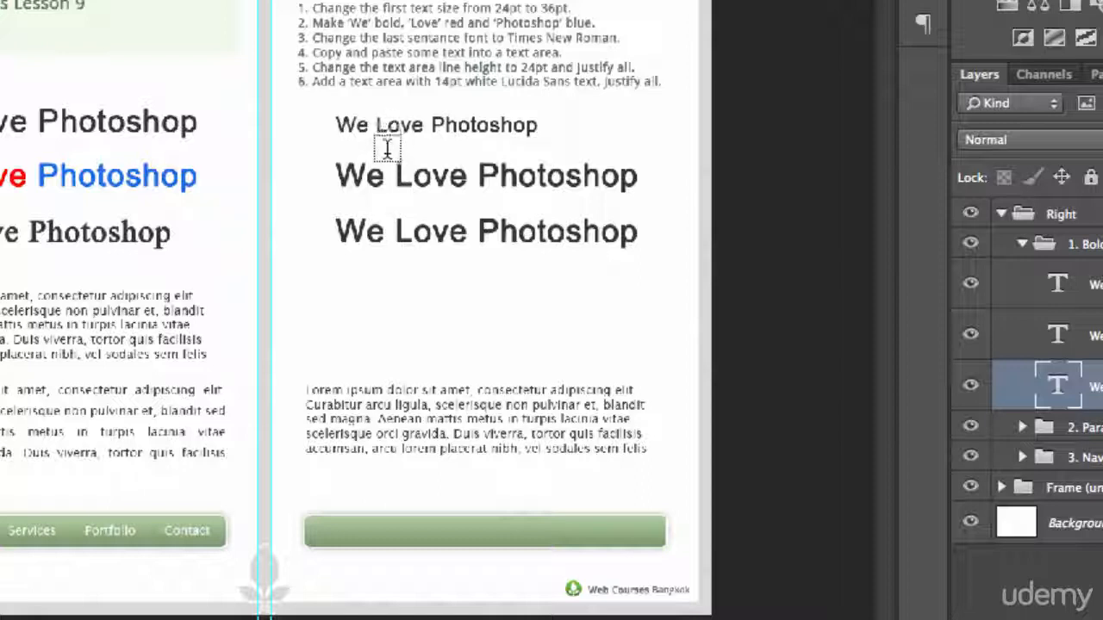
triple_click(388, 125)
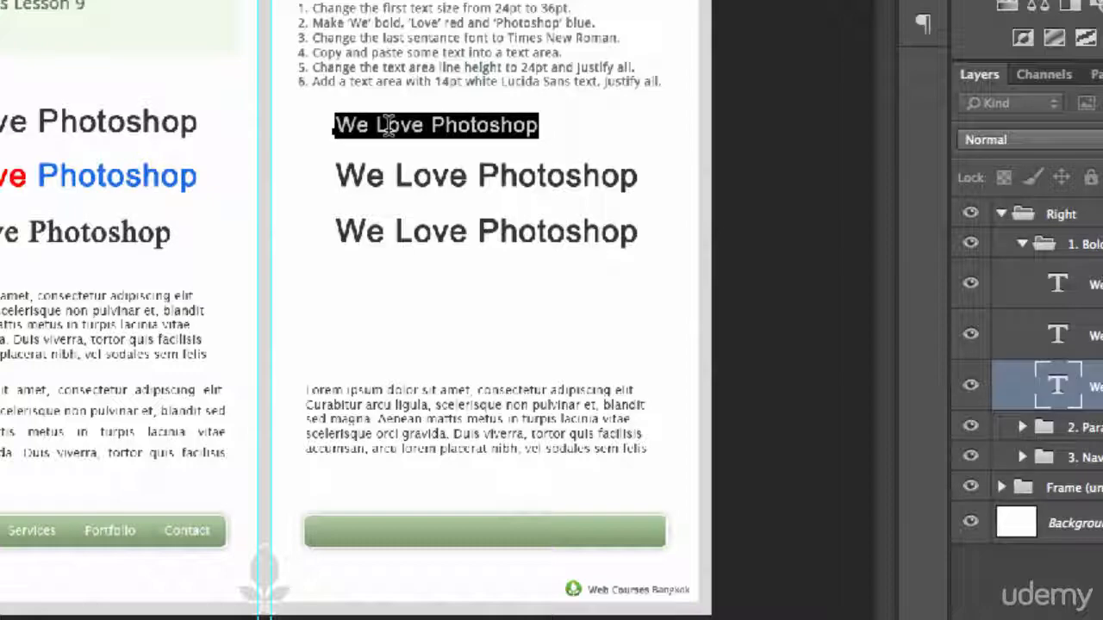
key("super+Return")
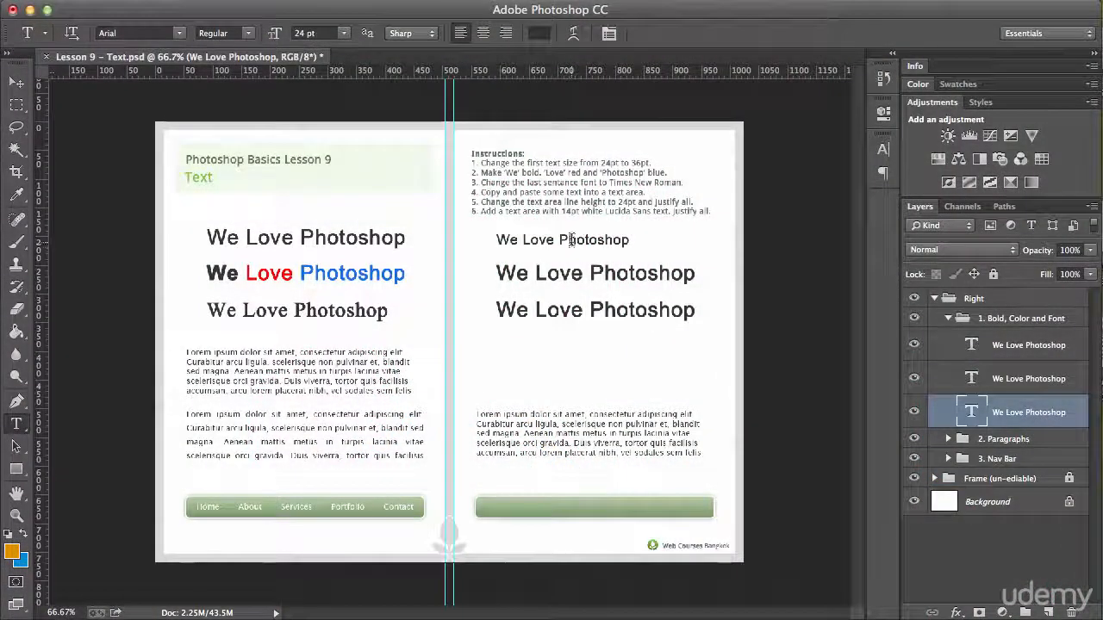
Set the font size of the first "We Love Photoshop" line on the instructions page to 38 pt.
left_click_drag(630, 240, 494, 241)
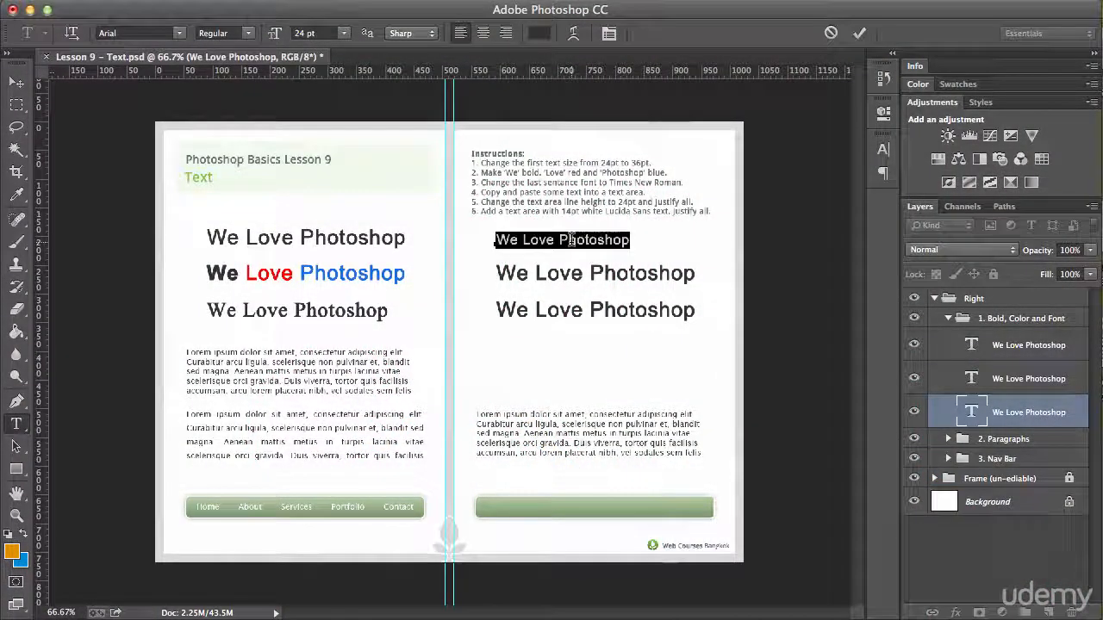
left_click(343, 33)
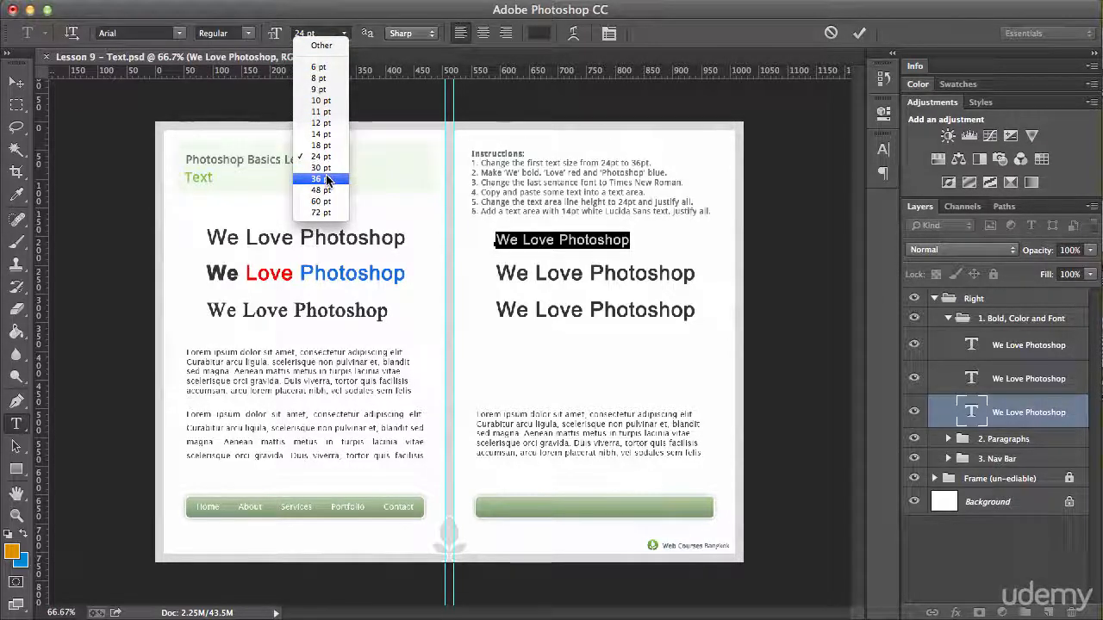
left_click(306, 28)
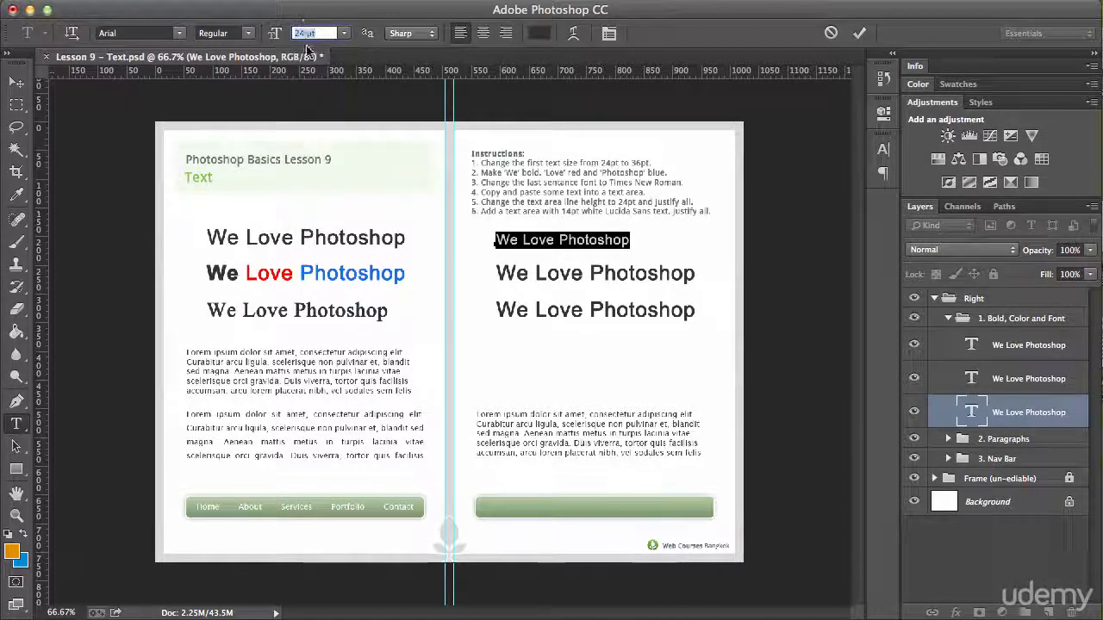
type("36")
key("Return")
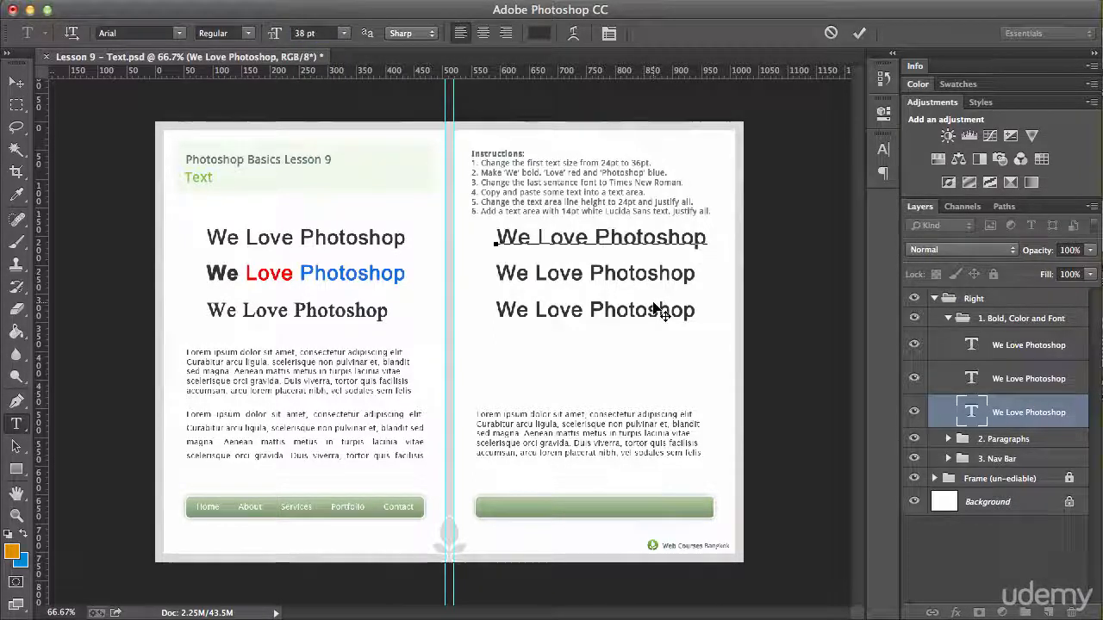
key("super+Return")
key("super+equal")
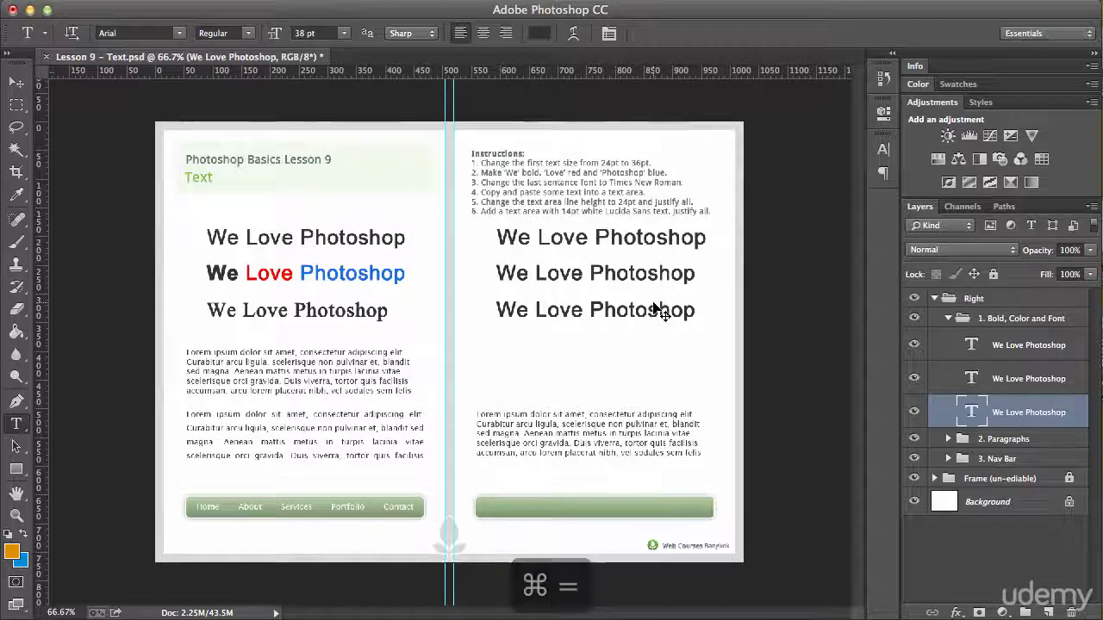
left_click_drag(750, 293, 632, 361)
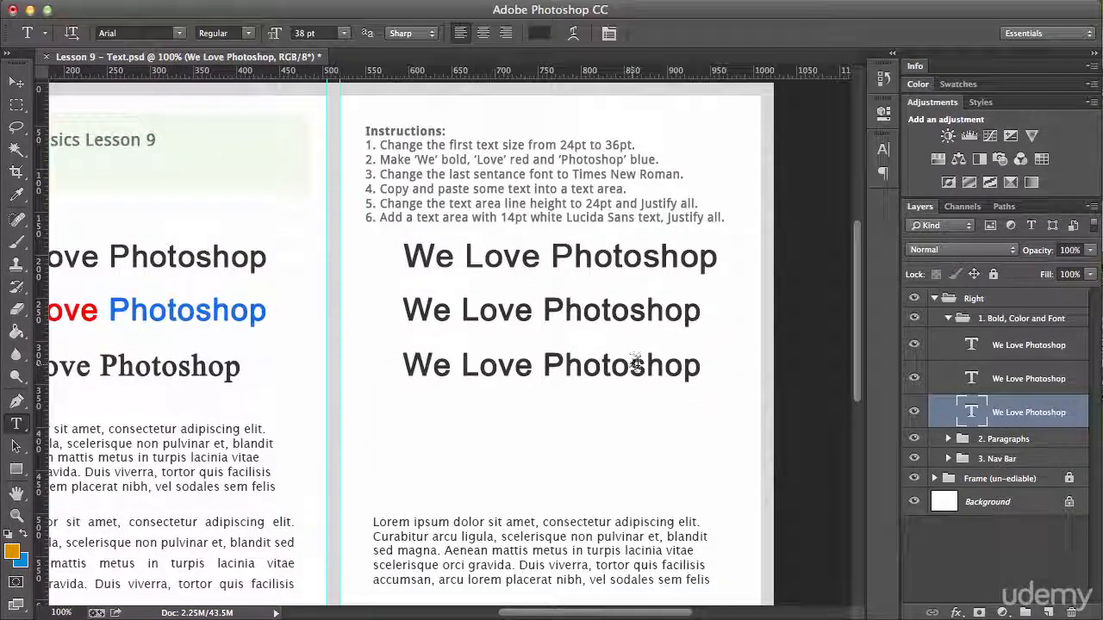
left_click_drag(468, 352, 607, 348)
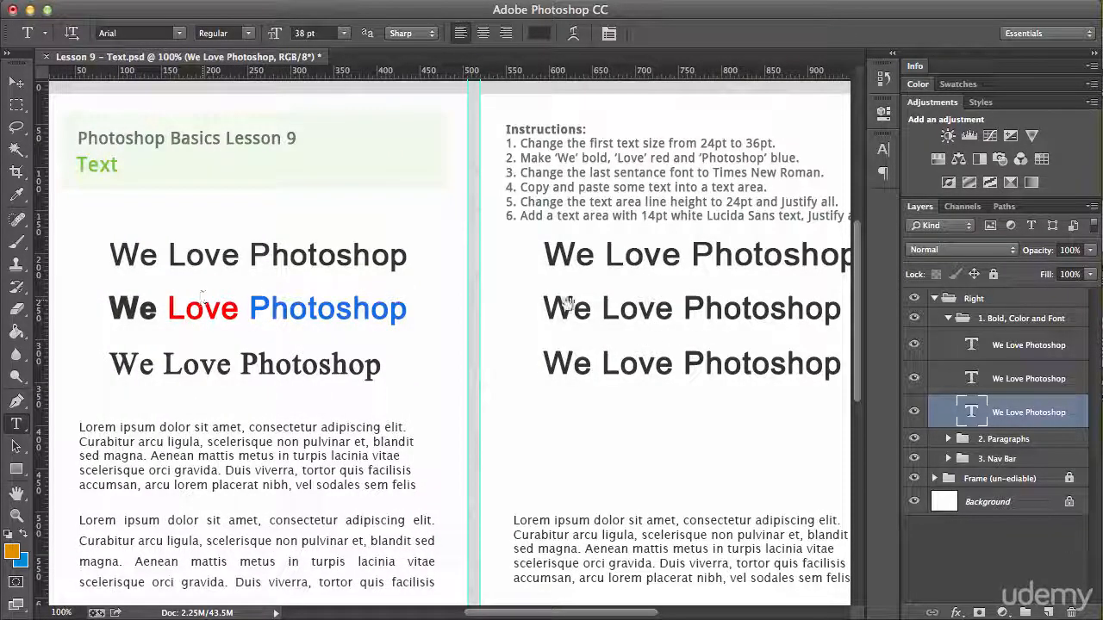
left_click_drag(591, 313, 558, 310)
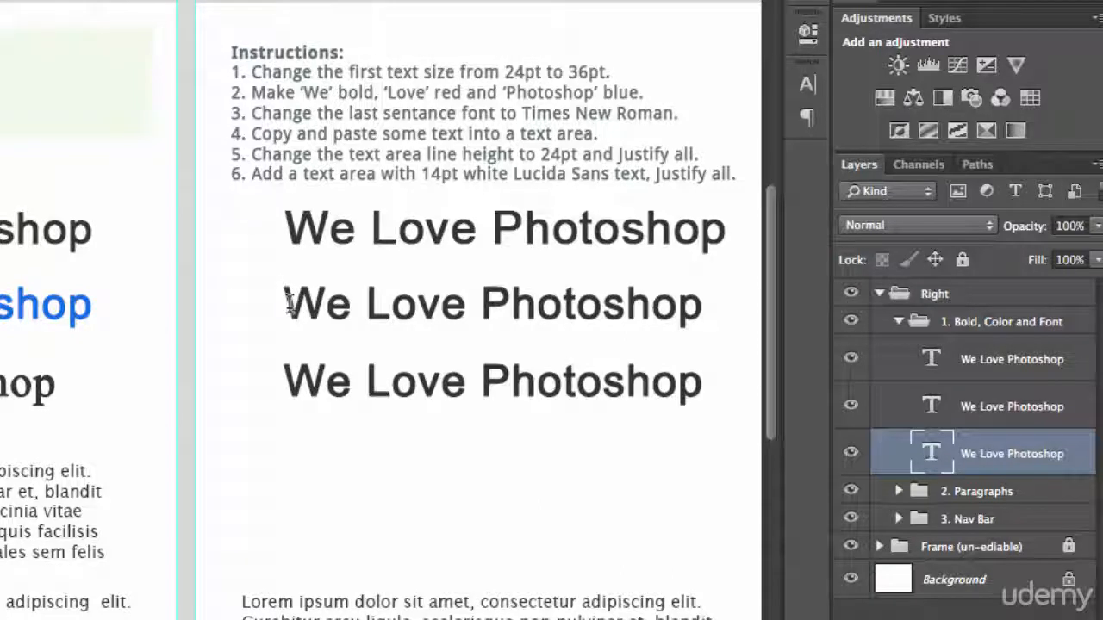
left_click(289, 304)
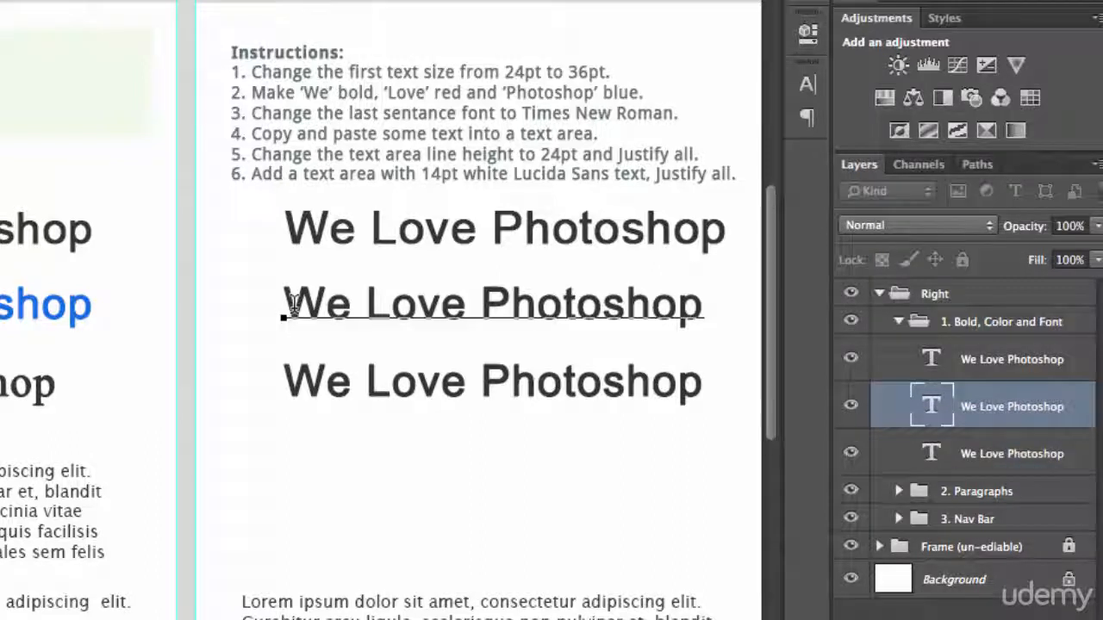
key("super+Return")
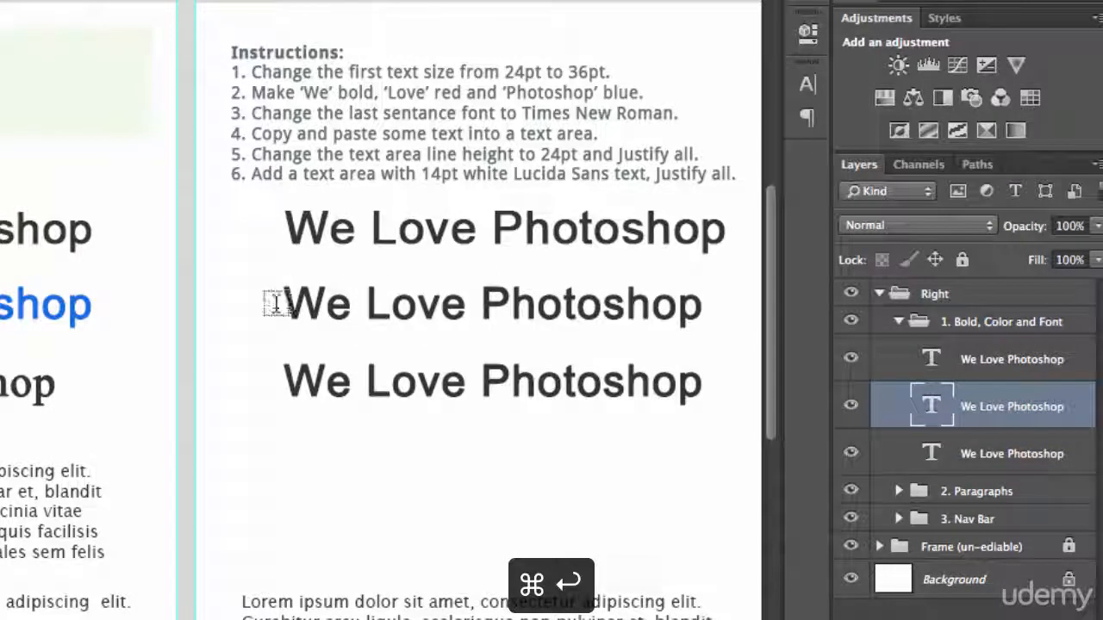
left_click(216, 294)
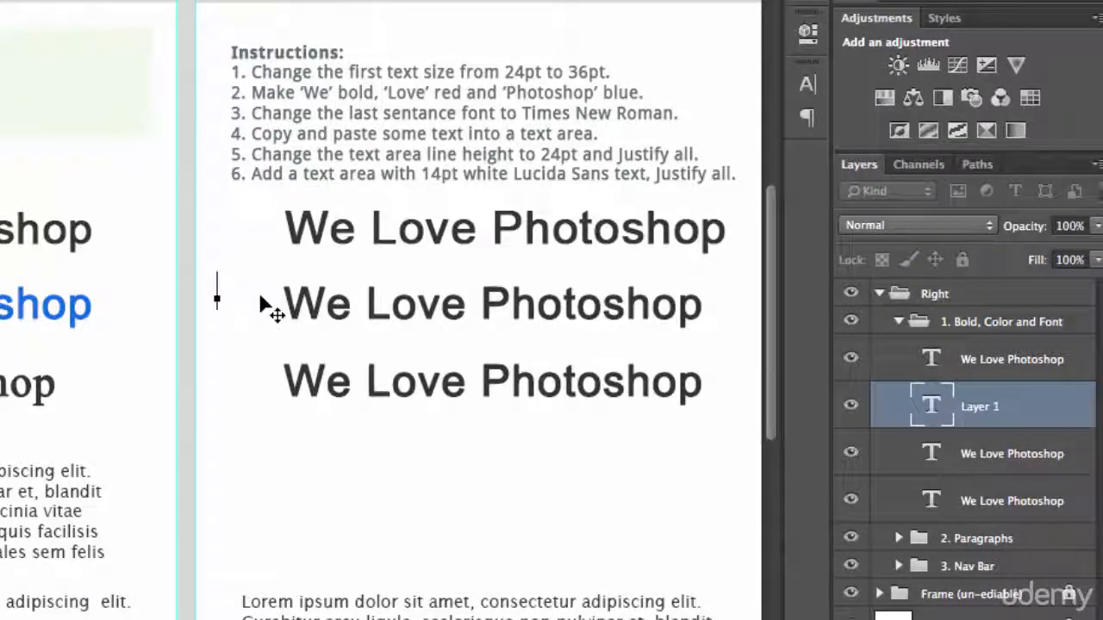
key("super+Return")
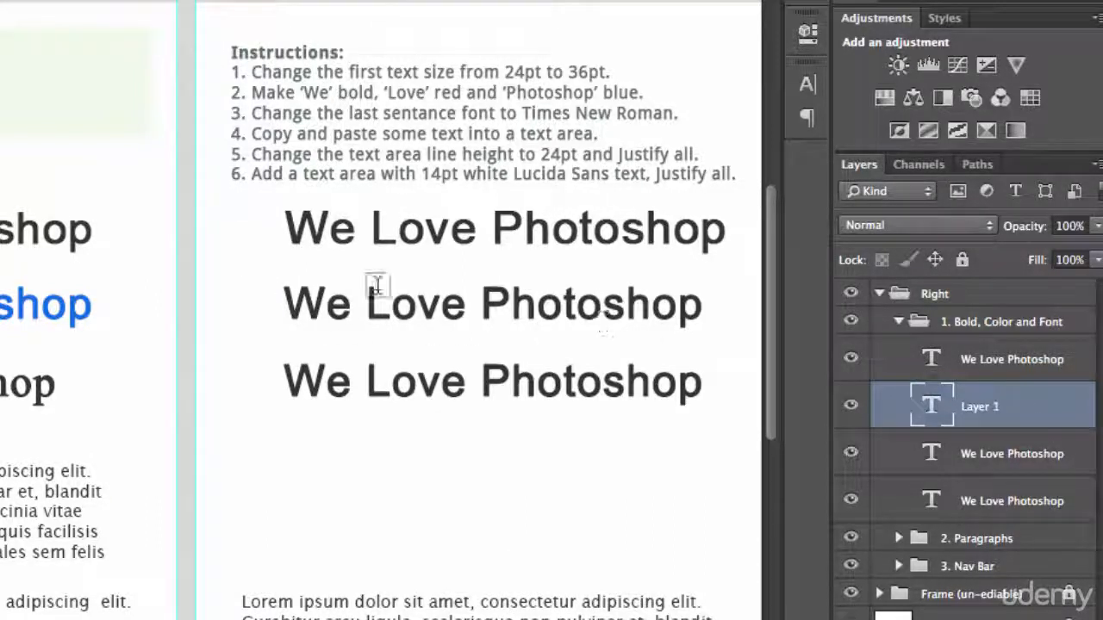
left_click(260, 272)
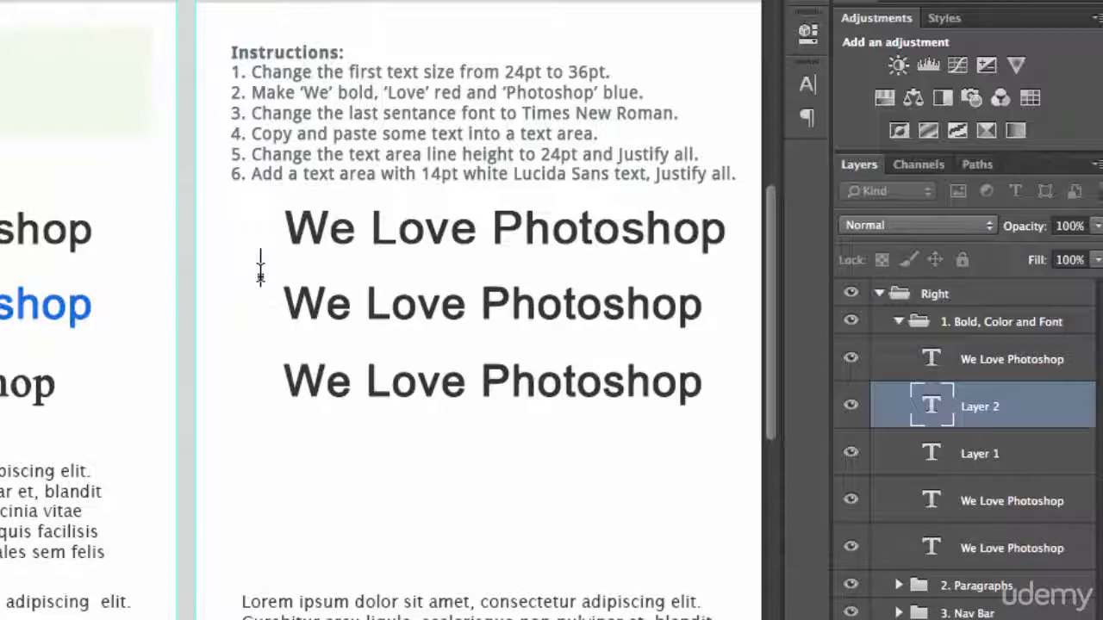
key("super+Return")
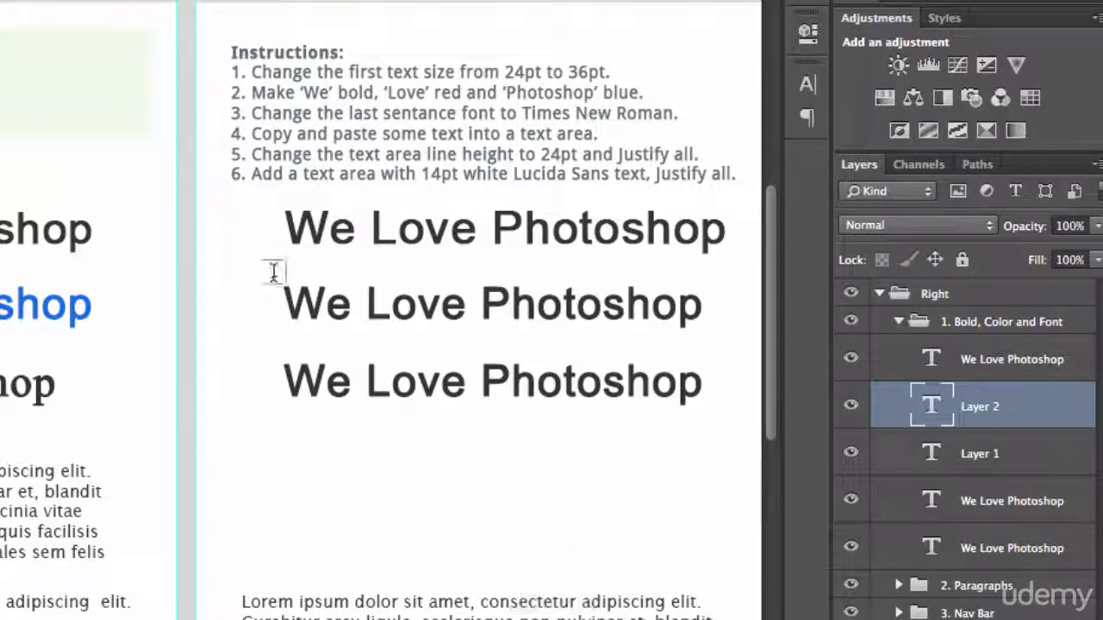
left_click(322, 249)
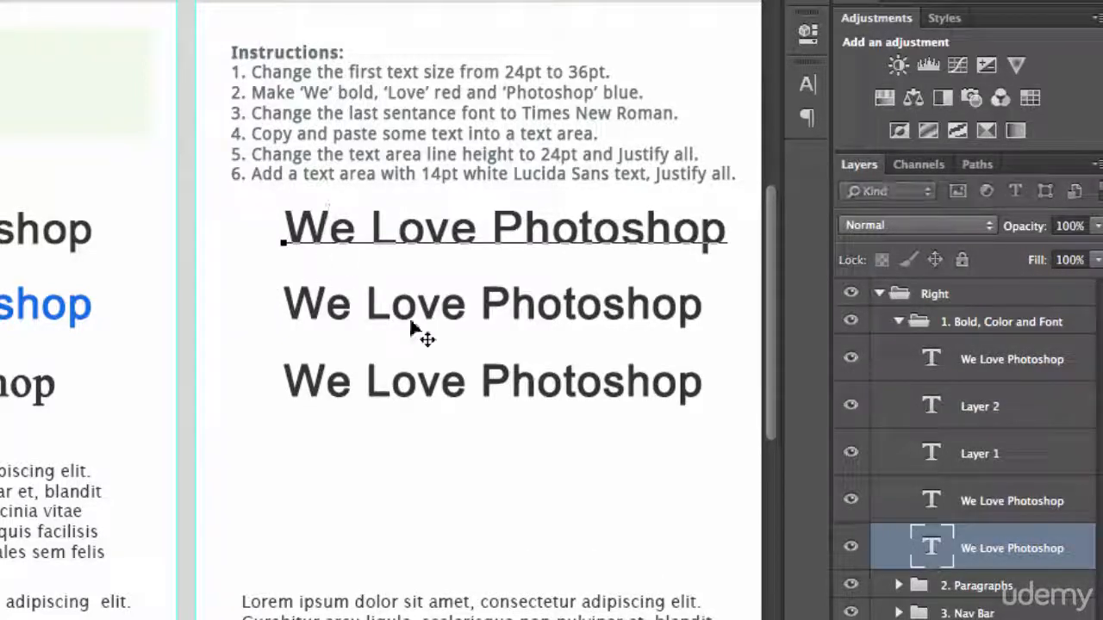
key("super+Return")
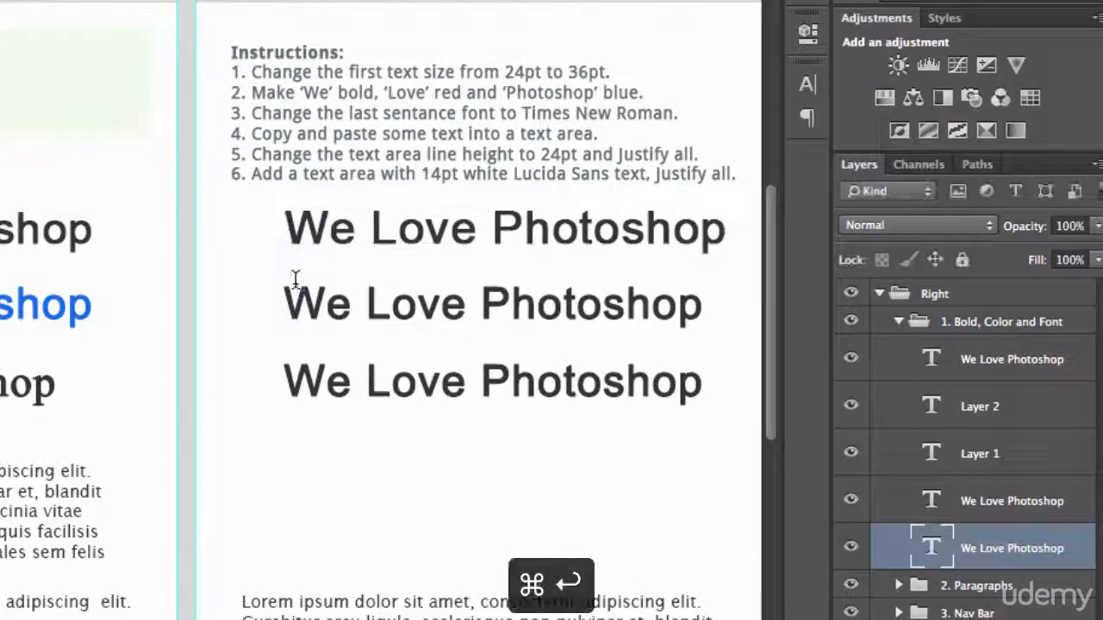
left_click(357, 257)
key("super+Return")
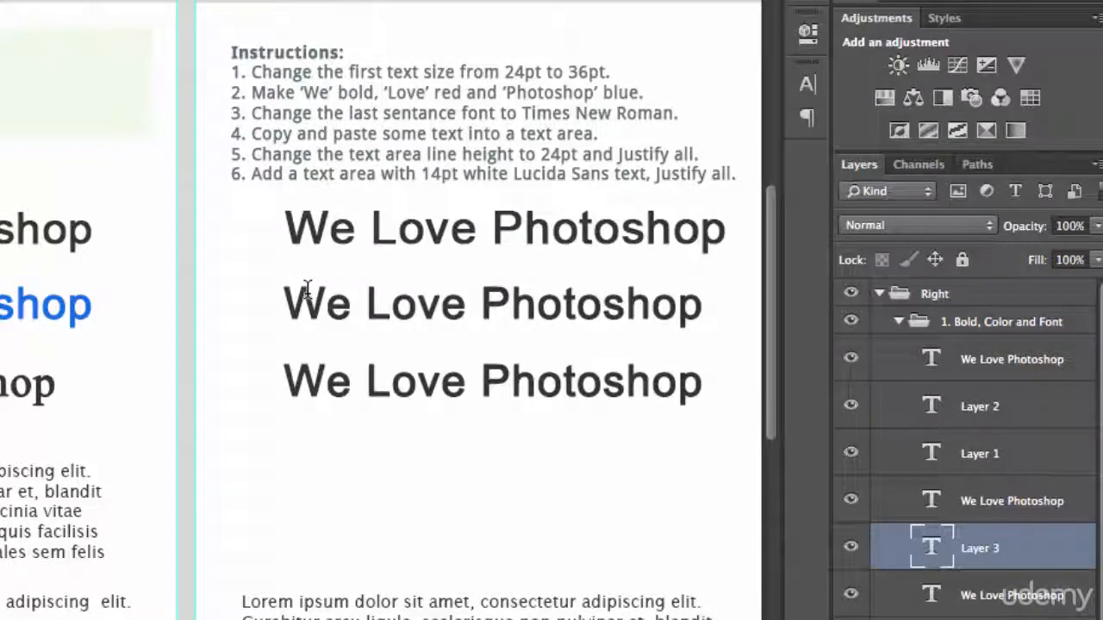
left_click(974, 406)
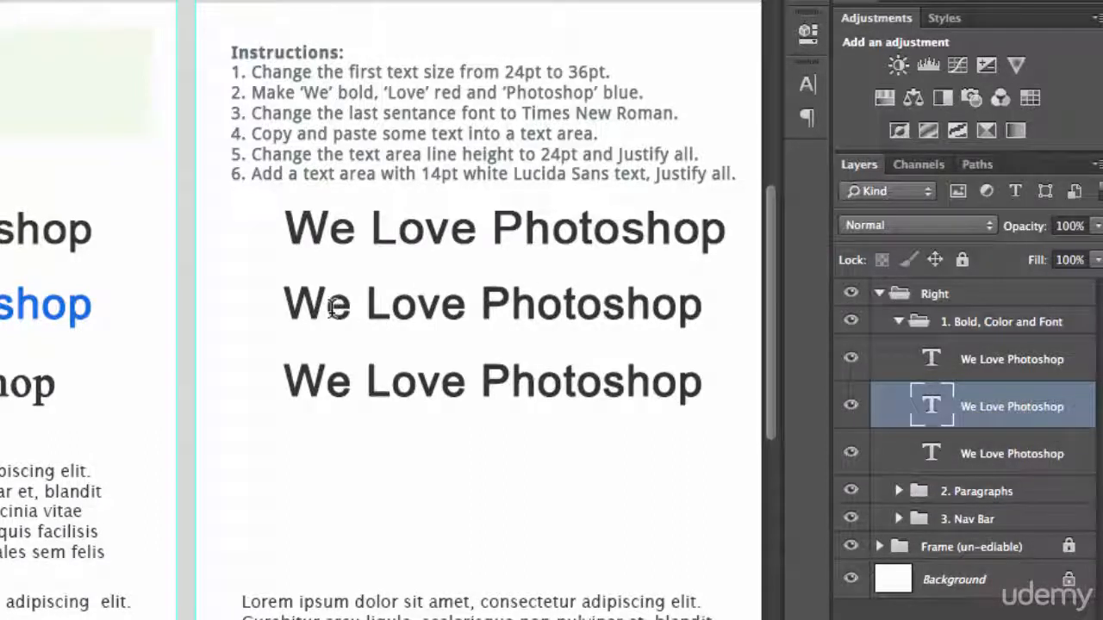
Make the word "We" in the second "We Love Photoshop" line on the instructions page bold.
left_click(289, 302)
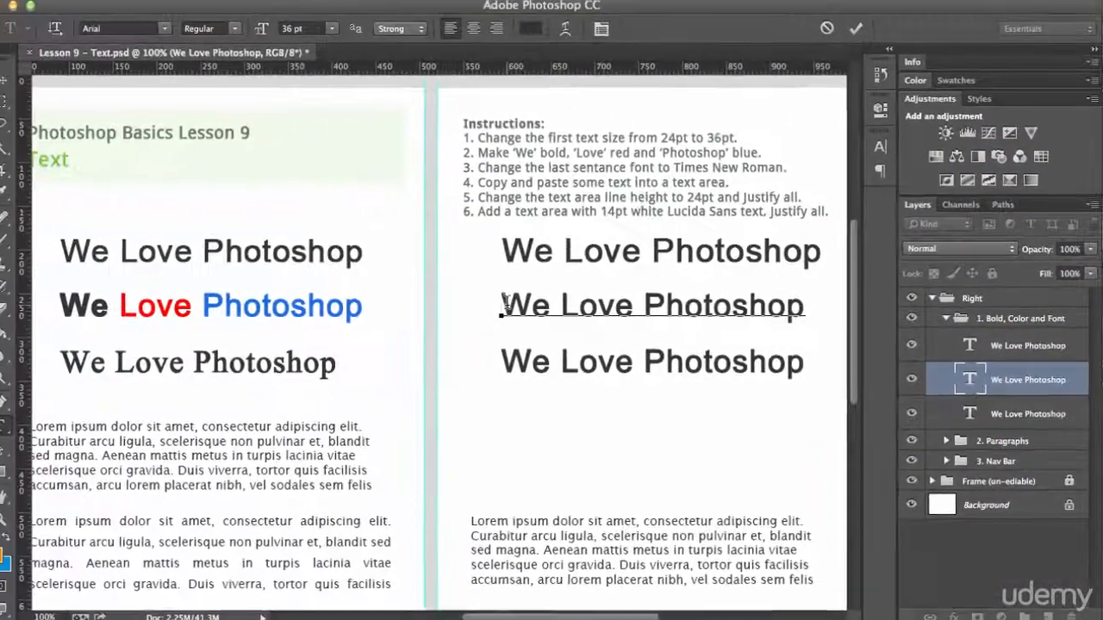
left_click_drag(504, 303, 546, 304)
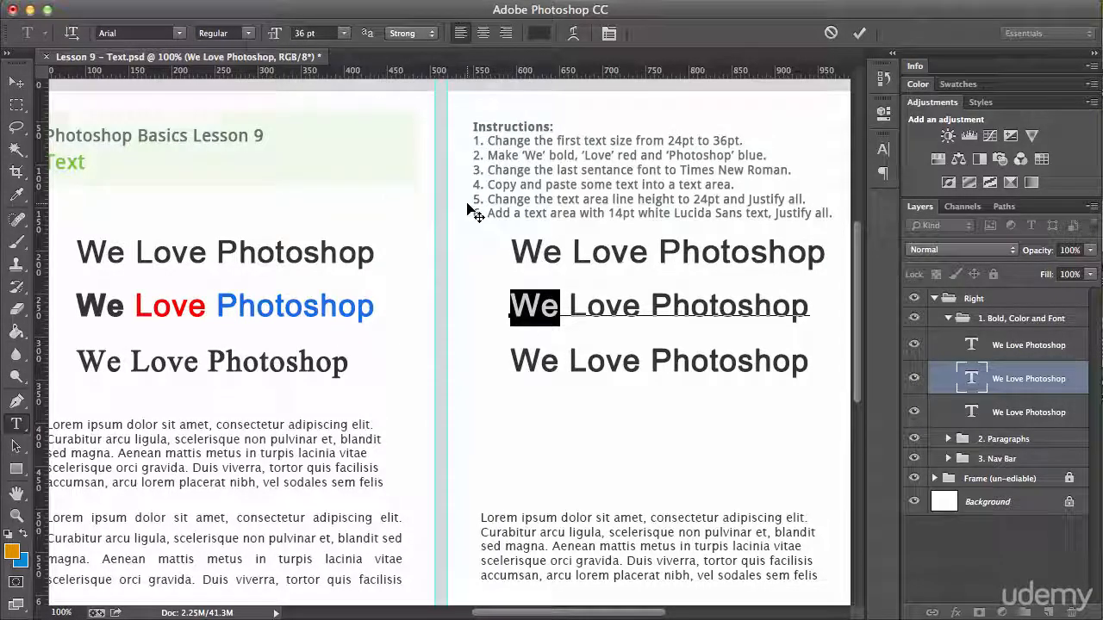
right_click(533, 303)
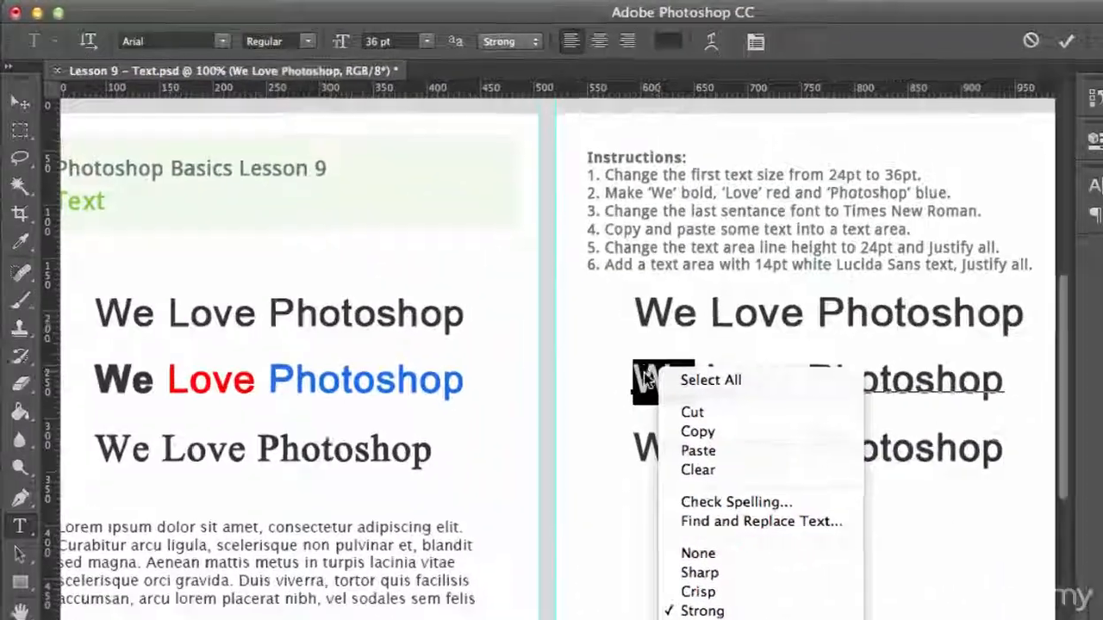
left_click(528, 299)
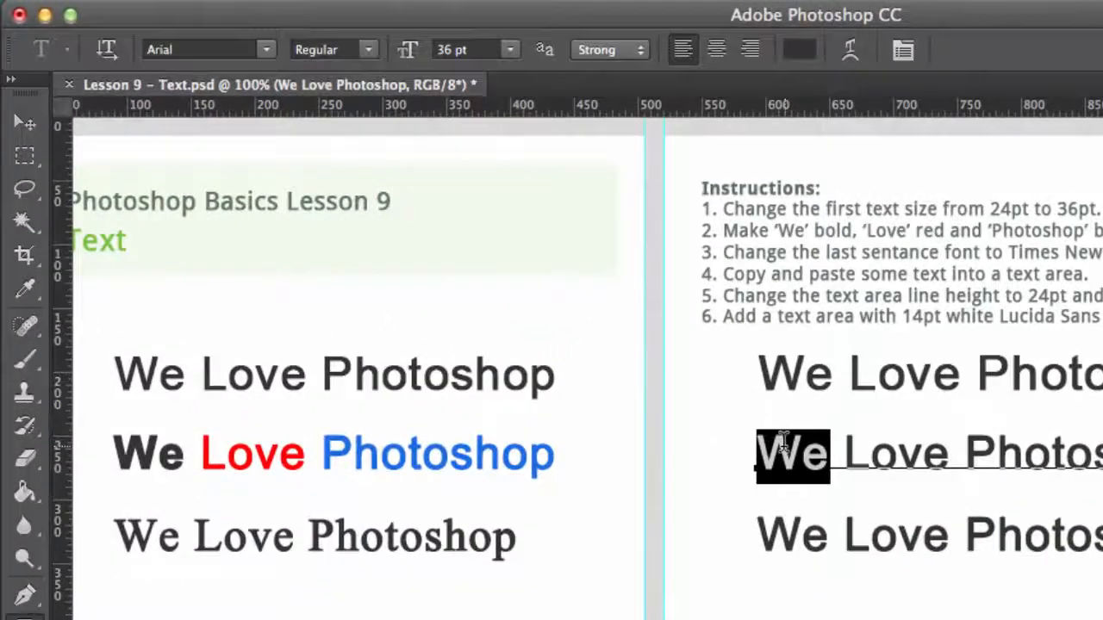
left_click(370, 50)
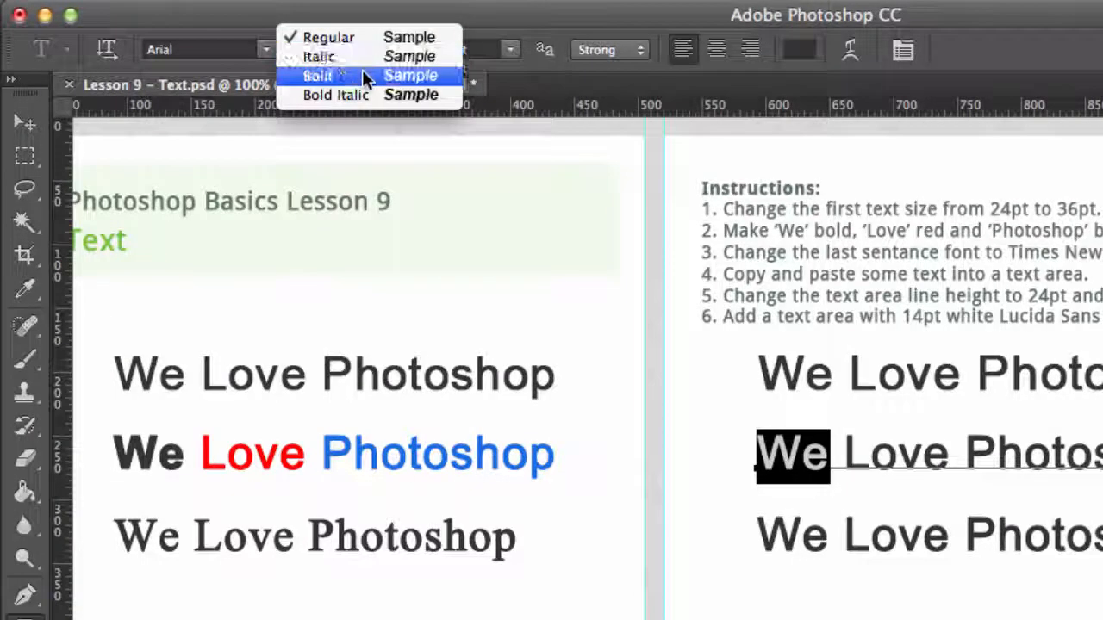
left_click(361, 76)
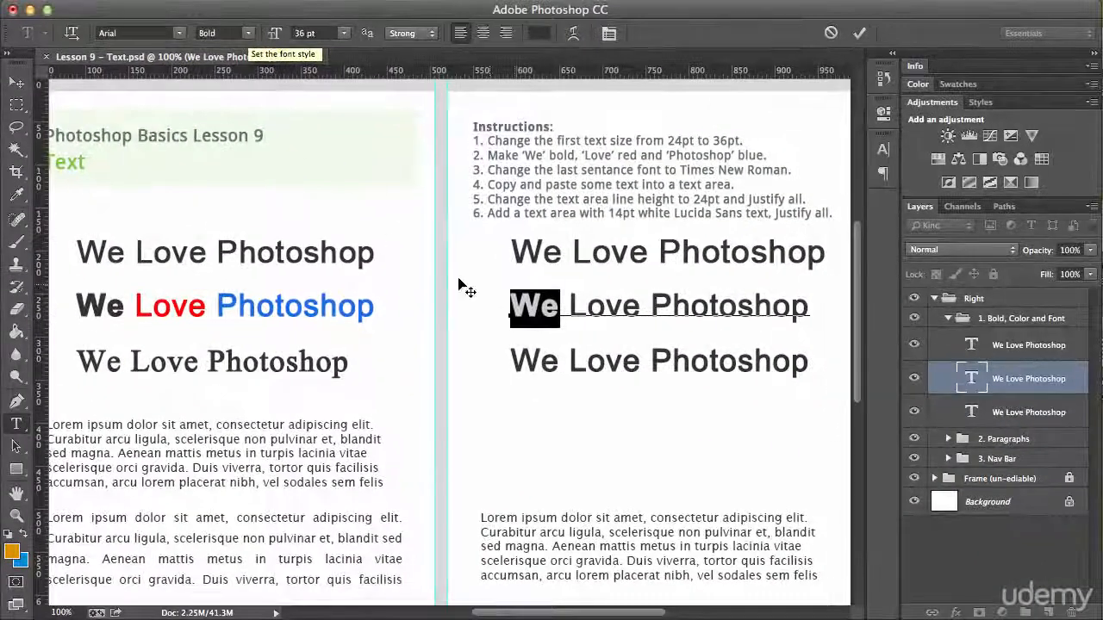
Colour the word "Love" in the second practice line bright red.
double_click(595, 305)
left_click(621, 307)
left_click_drag(570, 307, 642, 307)
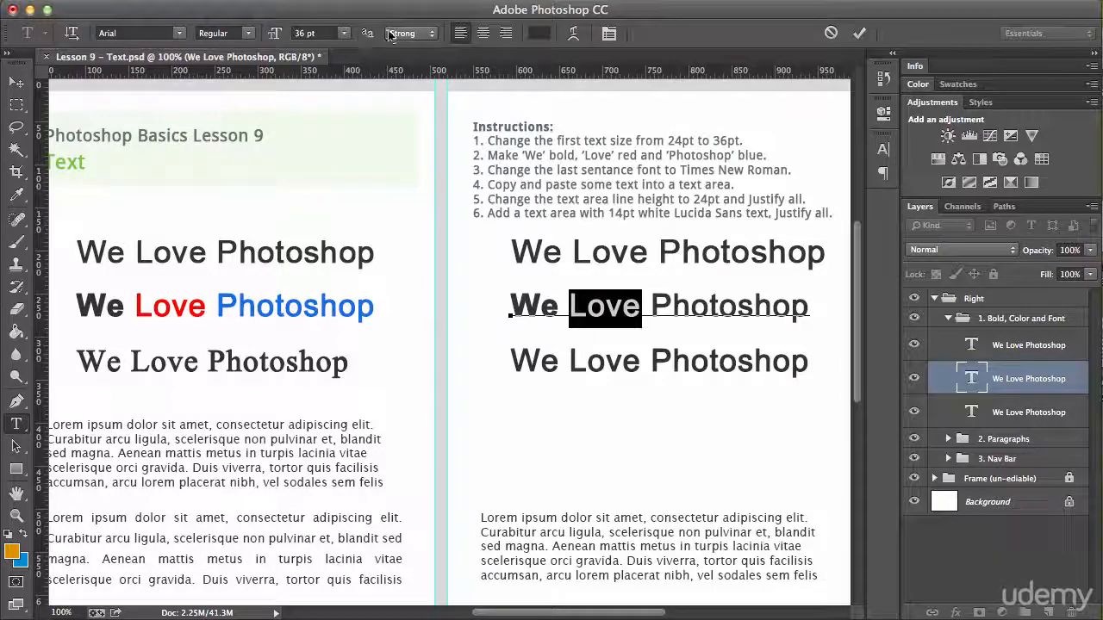
left_click(534, 35)
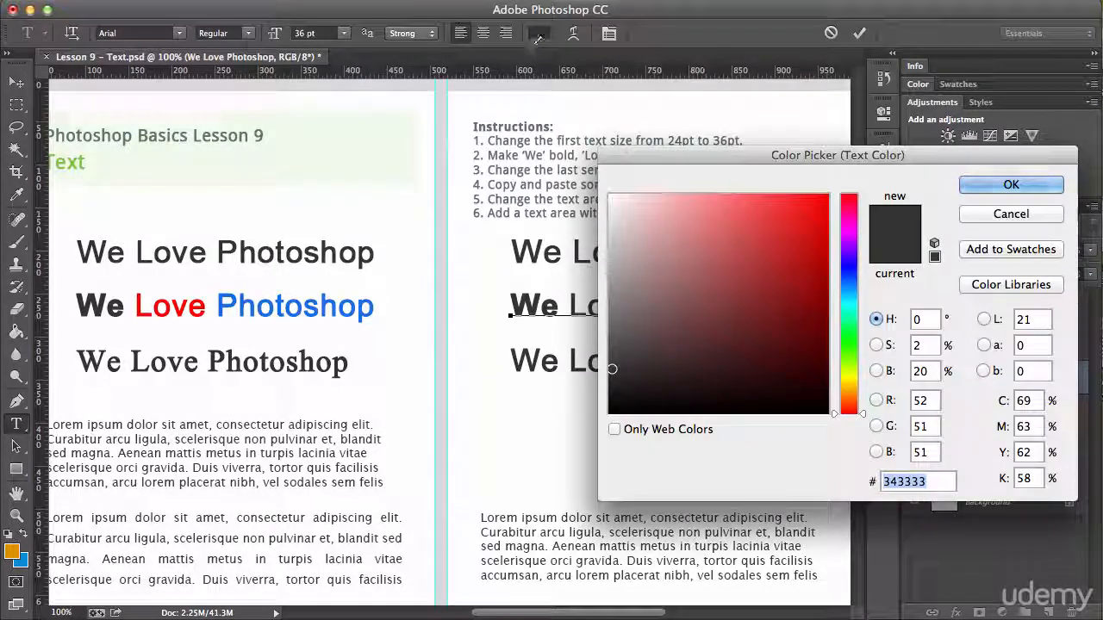
left_click(825, 198)
left_click(1011, 184)
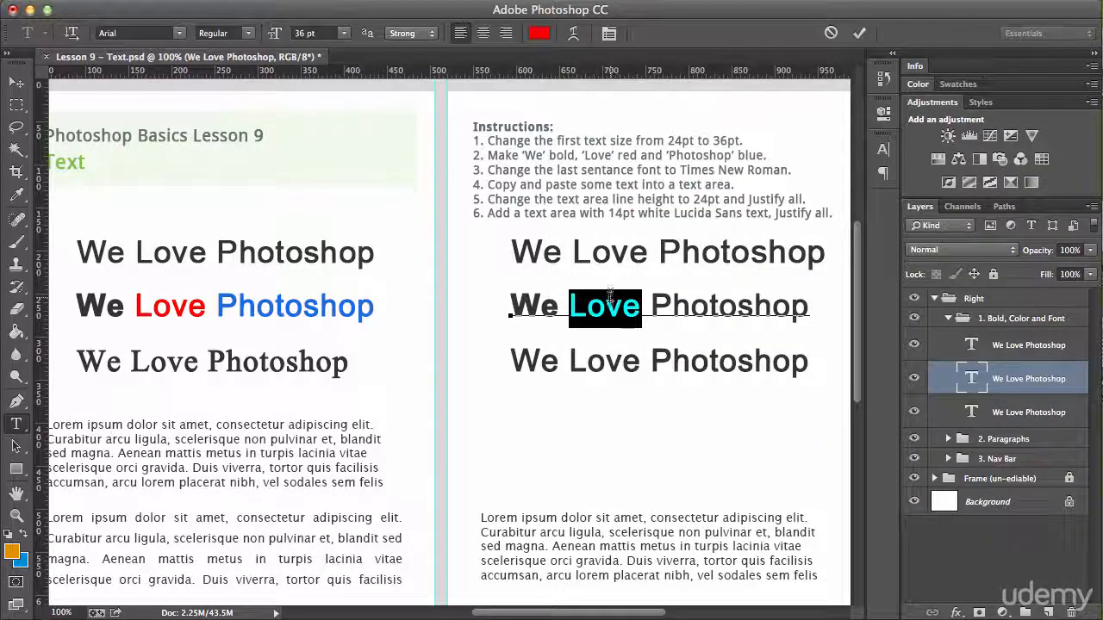
left_click(607, 305)
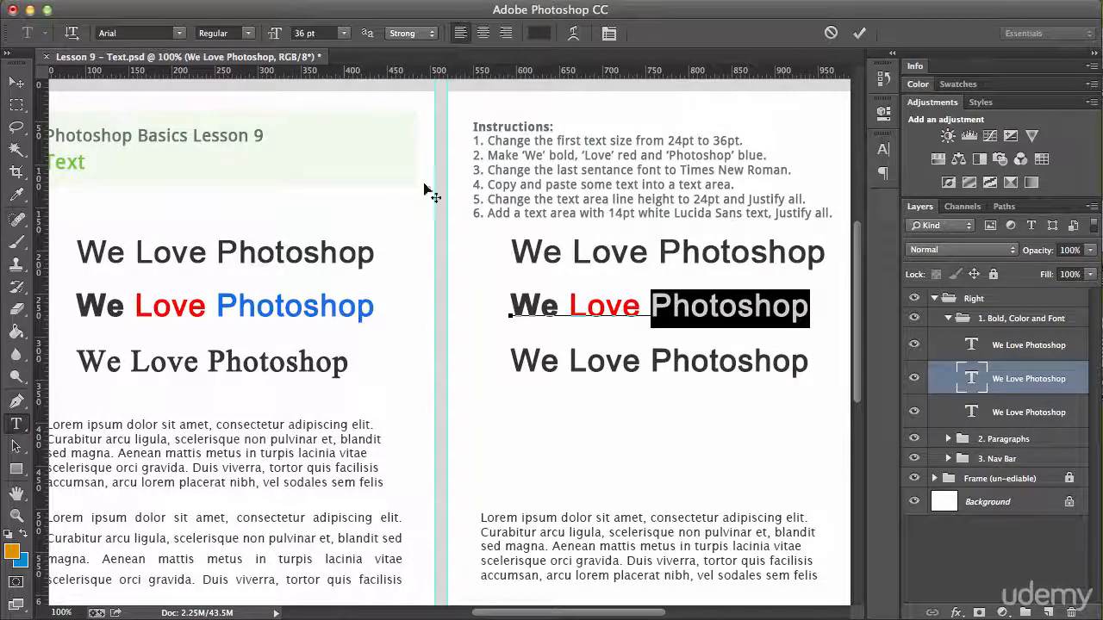
Colour the word "Photoshop" in the second practice line blue by sampling the blue example text, and commit the text edit.
left_click(537, 34)
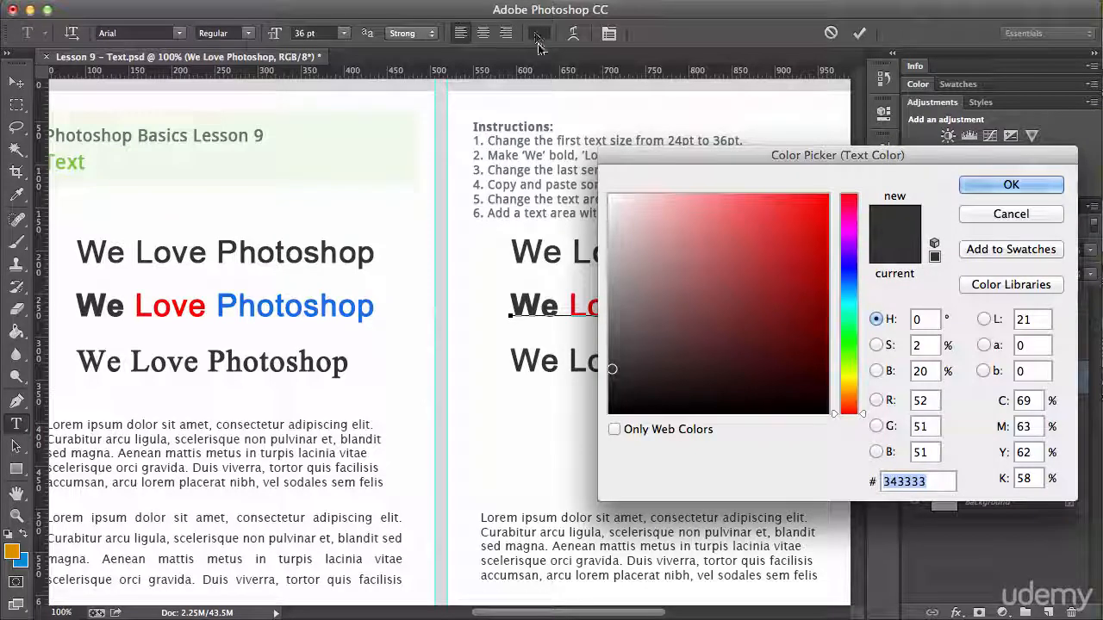
left_click(857, 267)
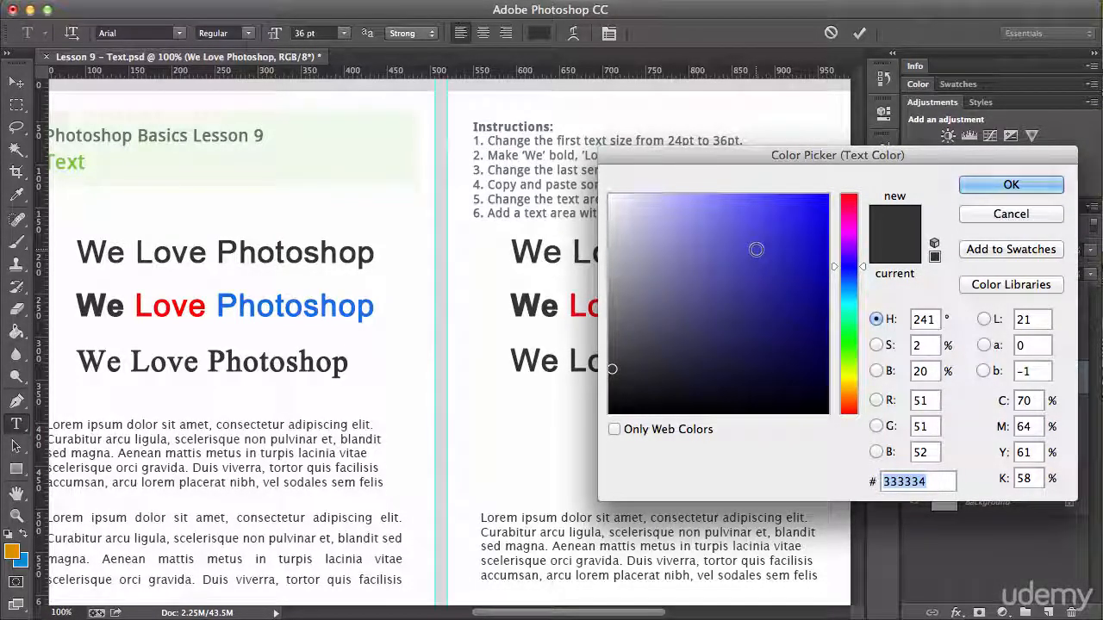
left_click(370, 306)
left_click(370, 307)
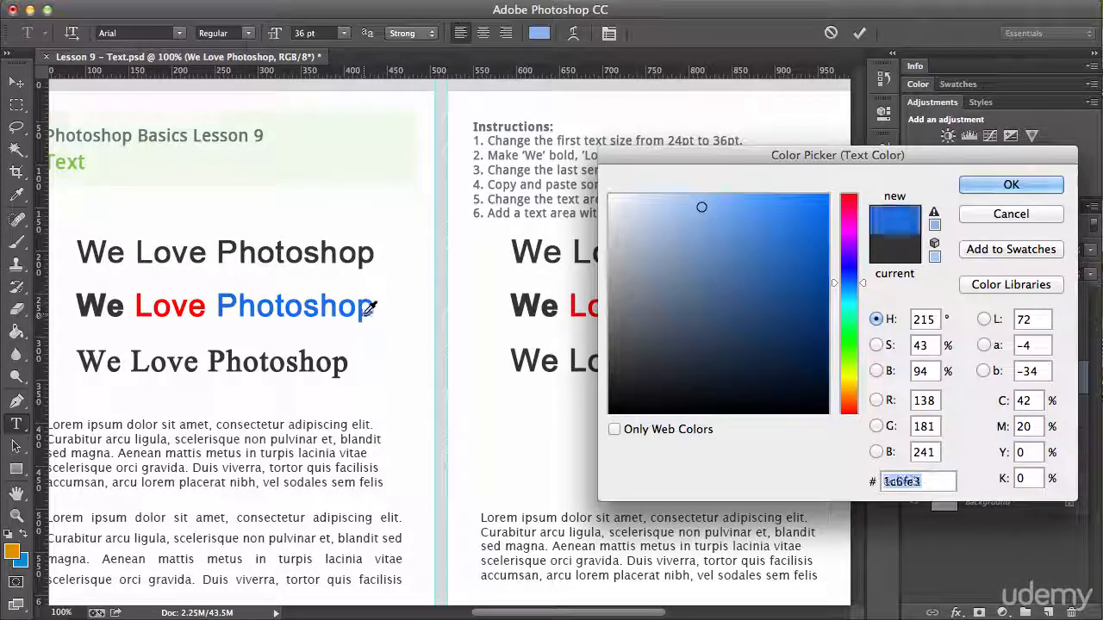
left_click(1011, 184)
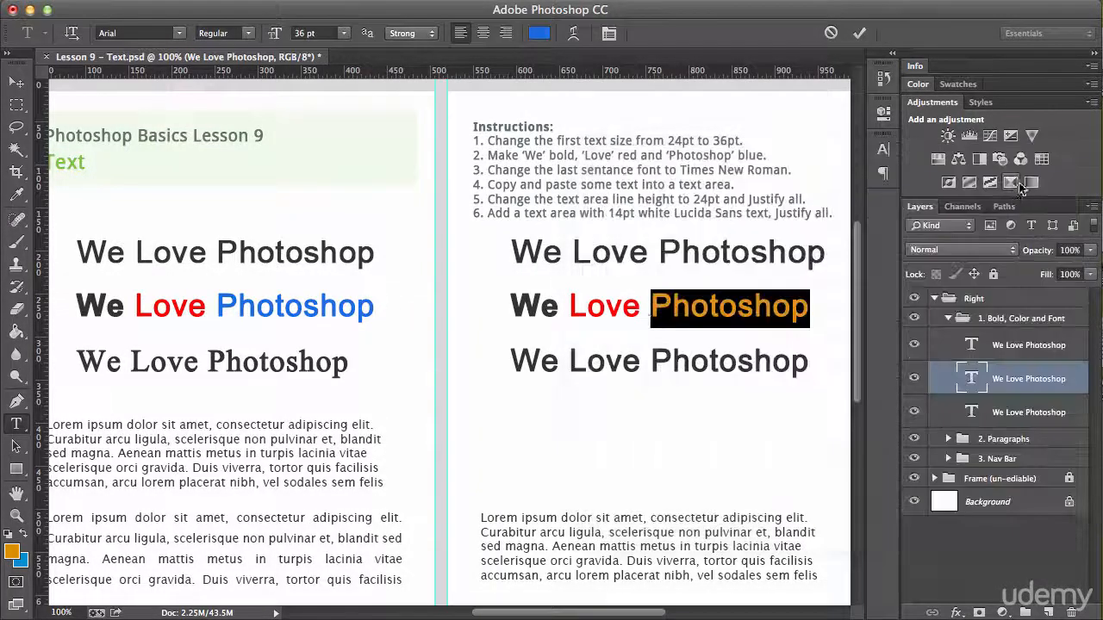
left_click(723, 309)
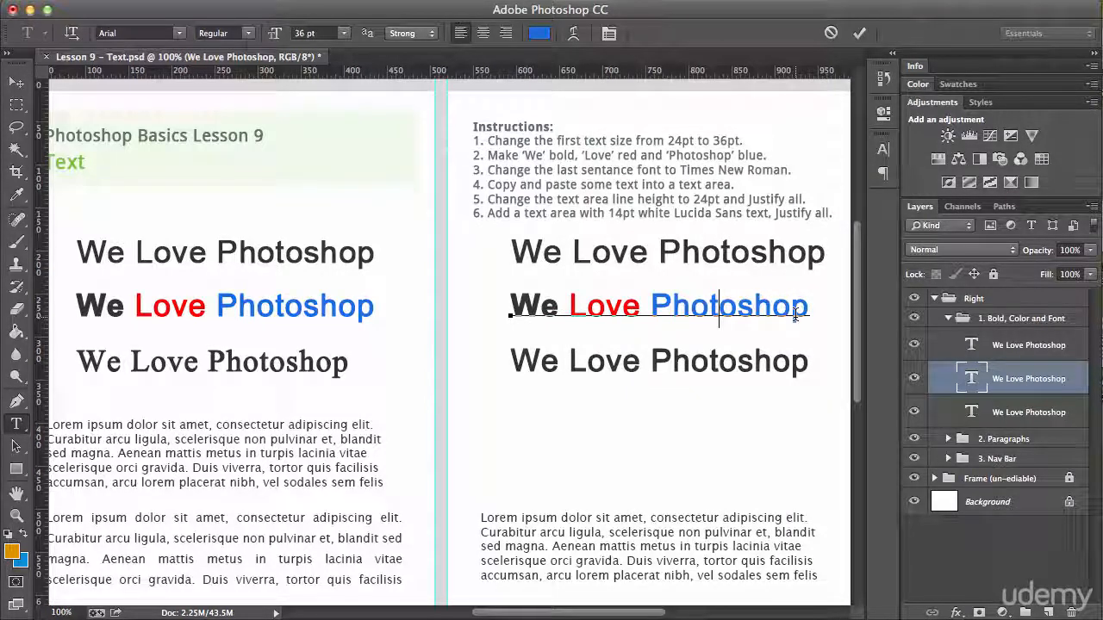
key("super+Return")
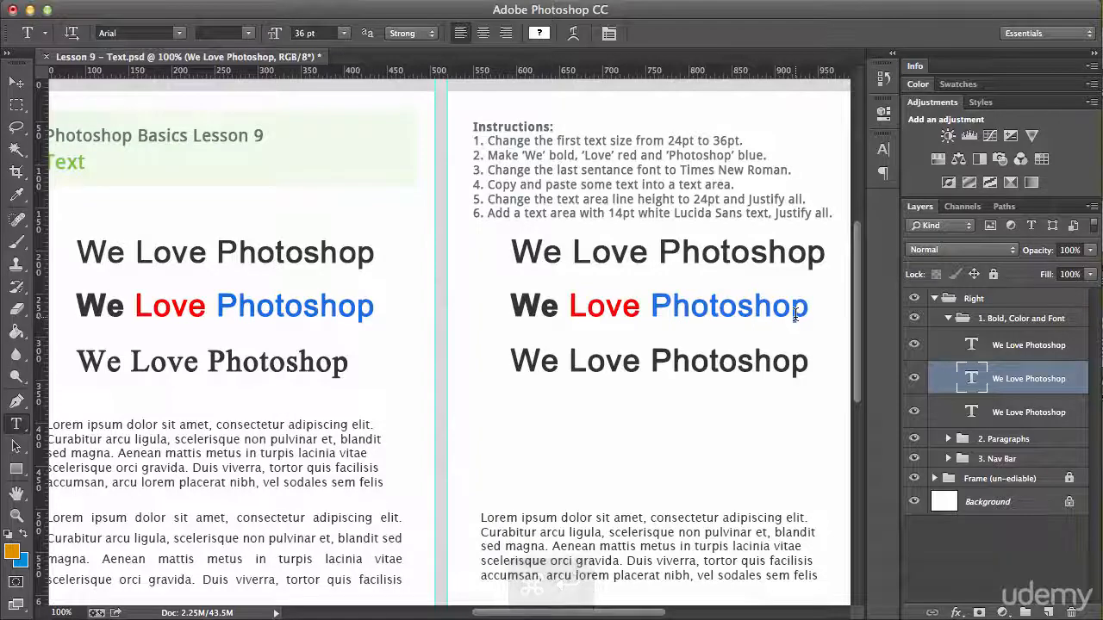
Select all text of the third "We Love Photoshop" line, and switch to the Google Fonts site in the browser.
triple_click(681, 360)
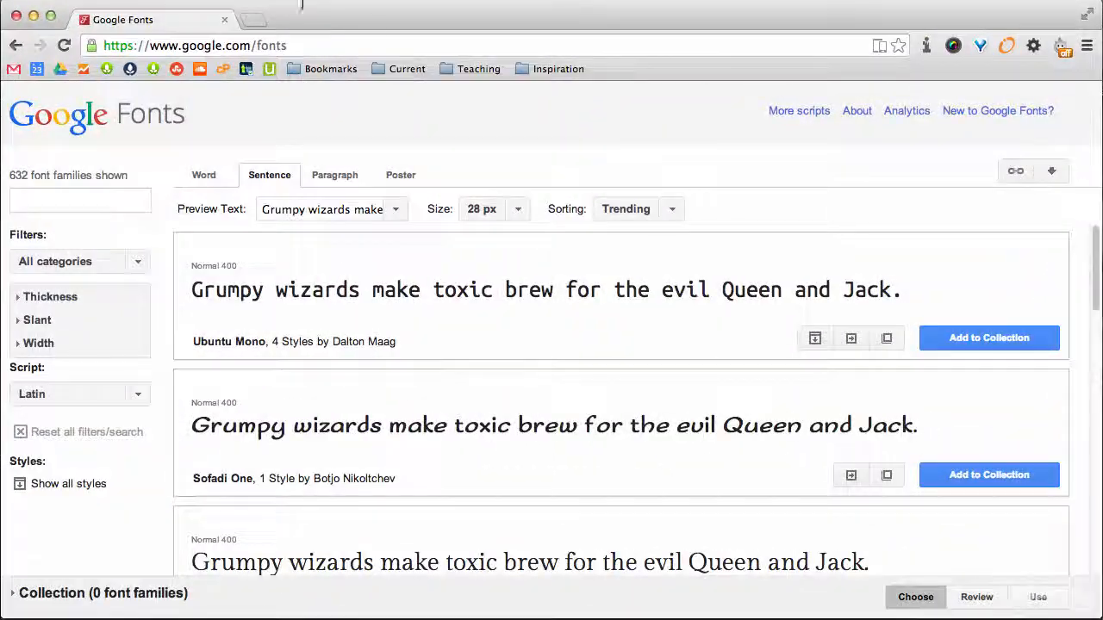
left_click_drag(257, 46, 367, 45)
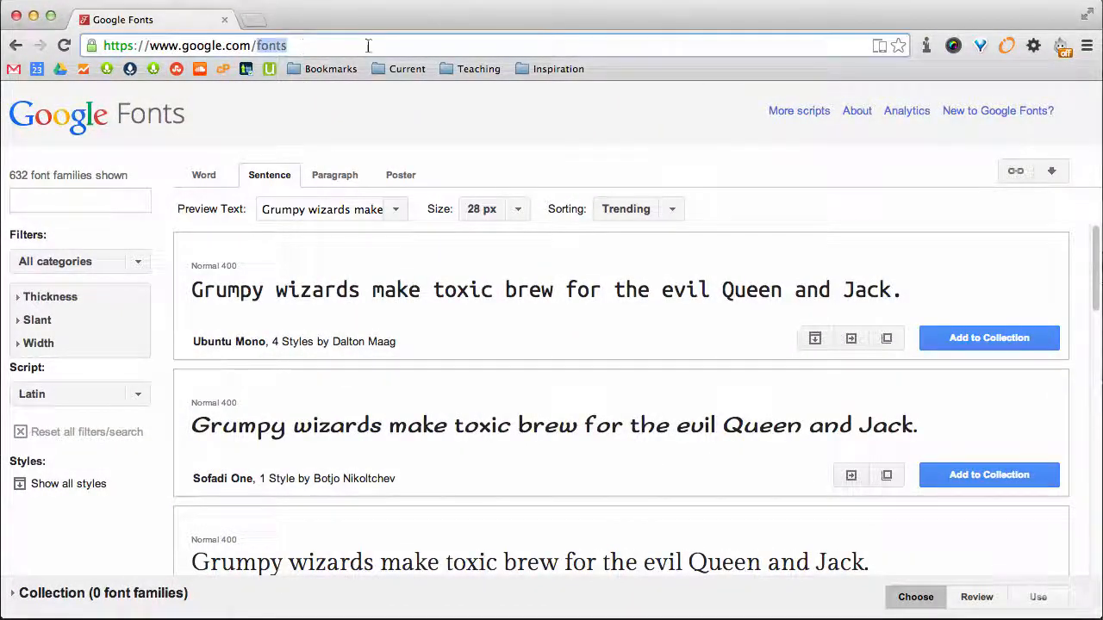
left_click(357, 123)
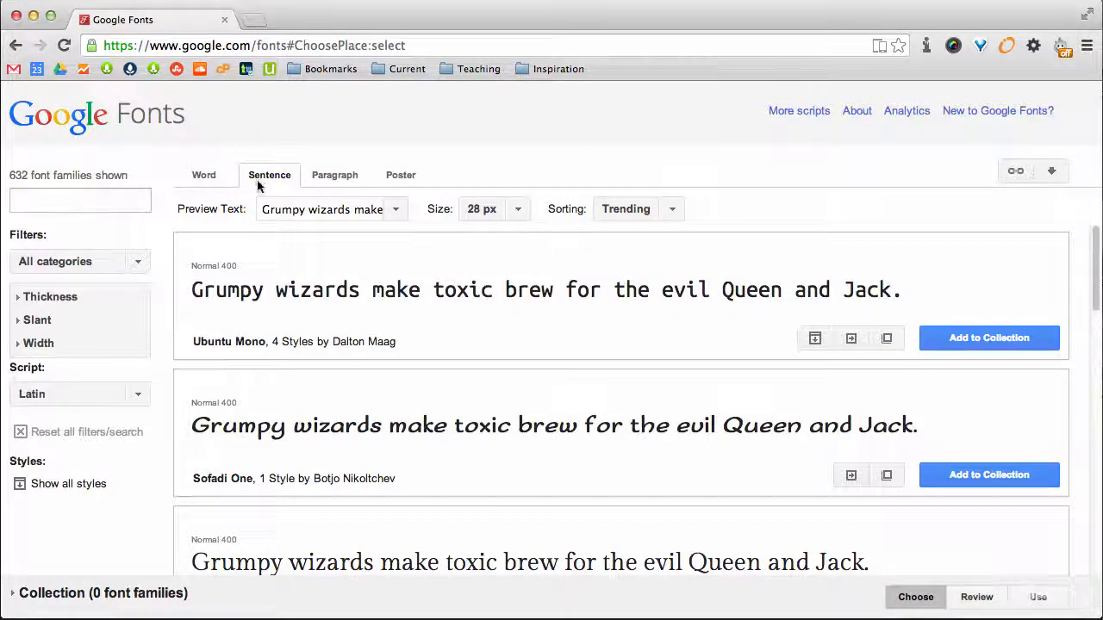
left_click(267, 207)
type("COOL!")
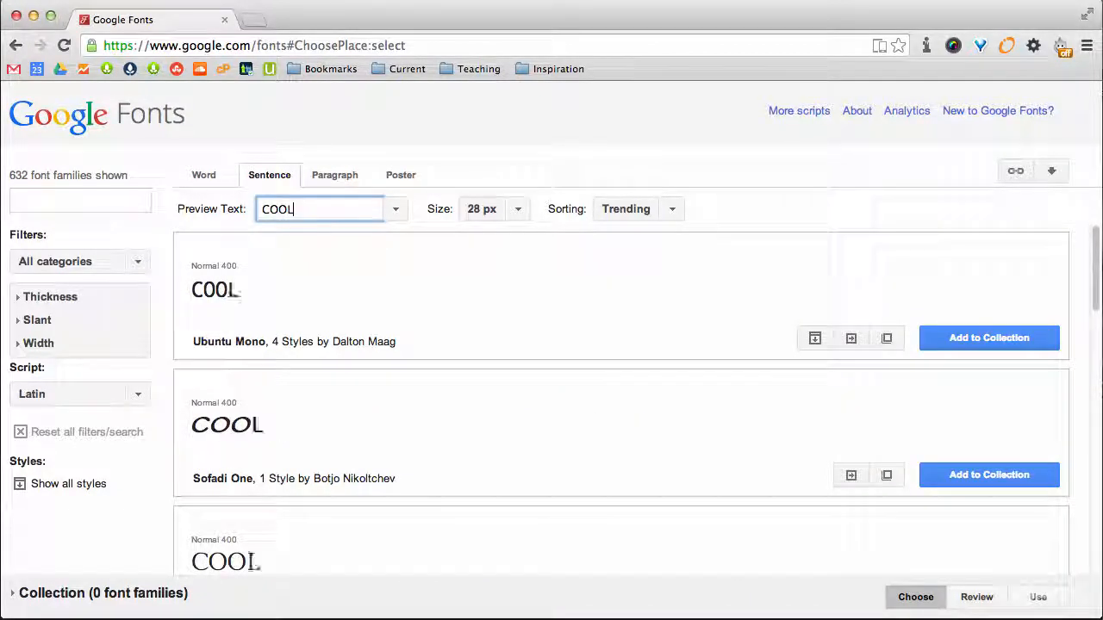
key("BackSpace")
key("BackSpace")
key("BackSpace")
key("BackSpace")
key("BackSpace")
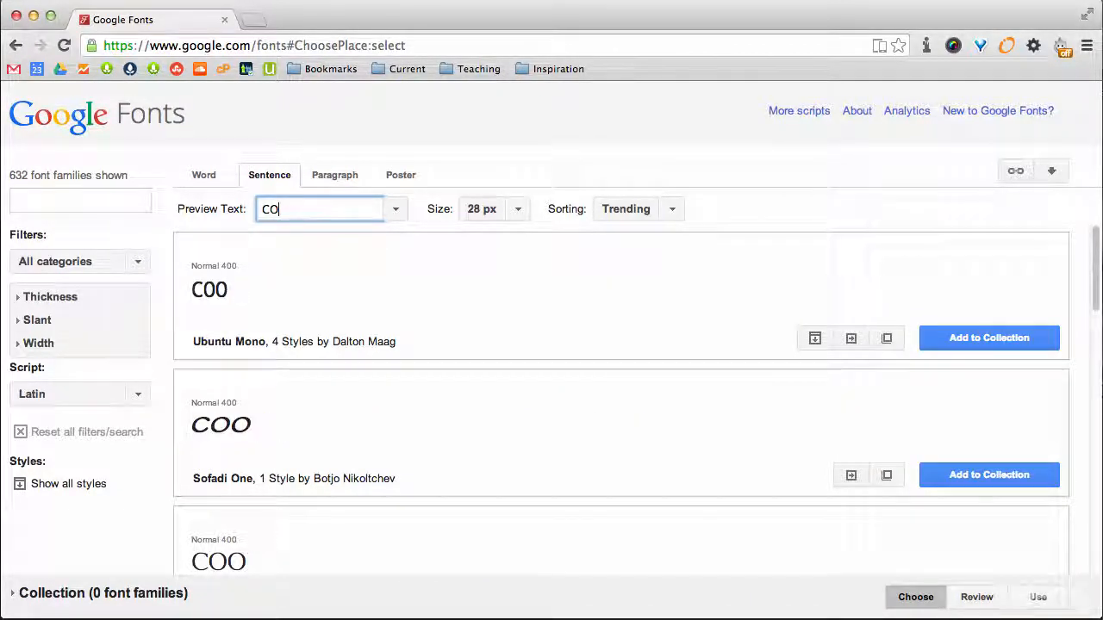
Set the Google Fonts preview text to "We Love Photoshop".
type("We ")
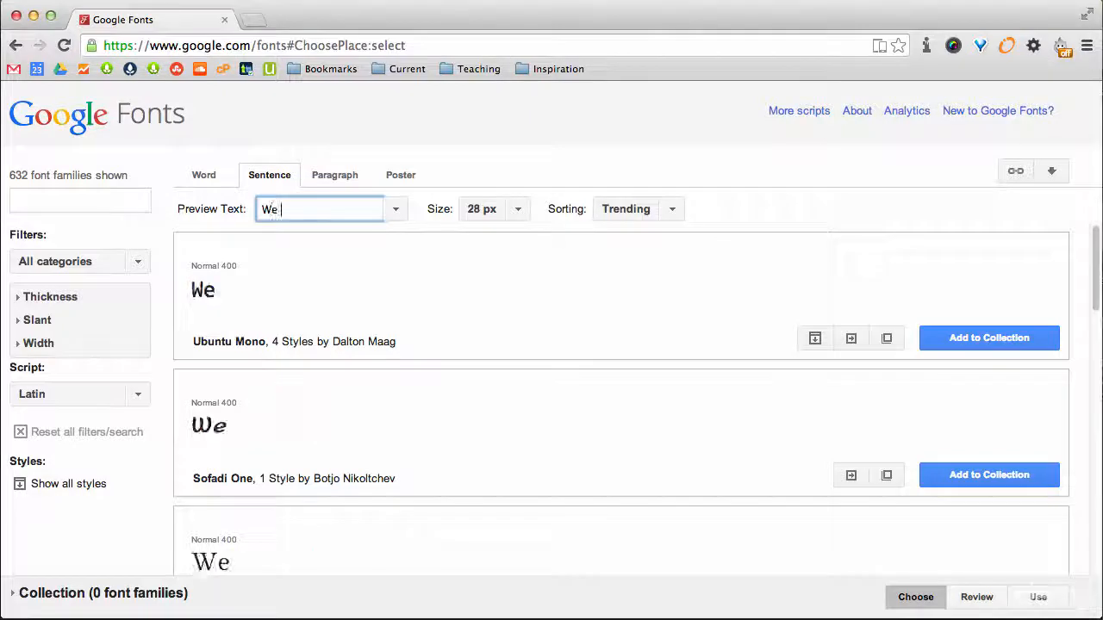
type("Love Photoshop")
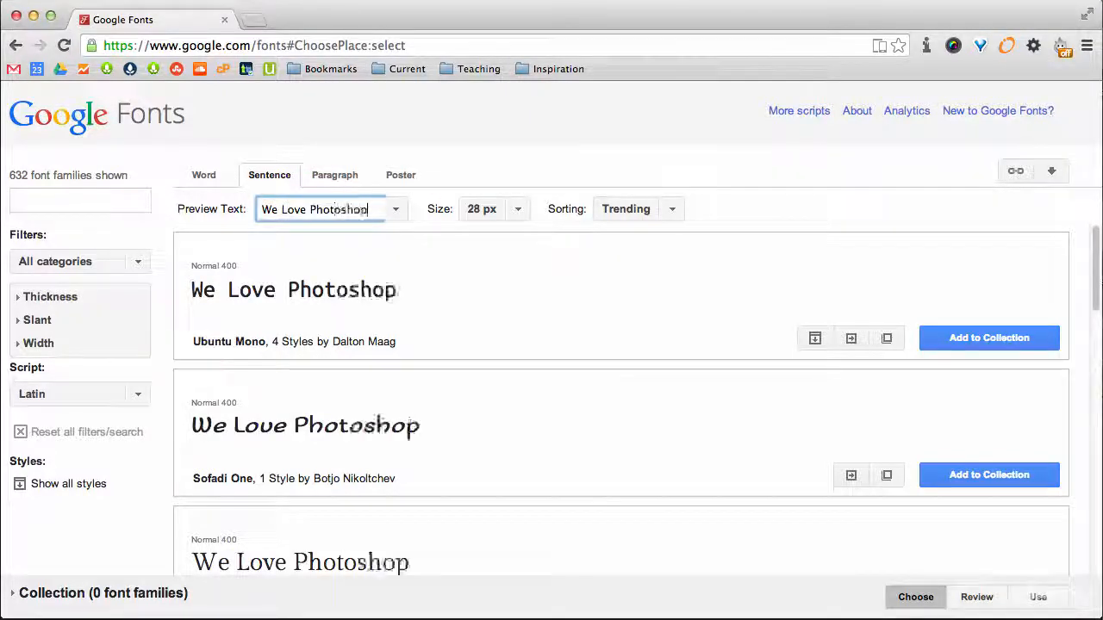
left_click(517, 215)
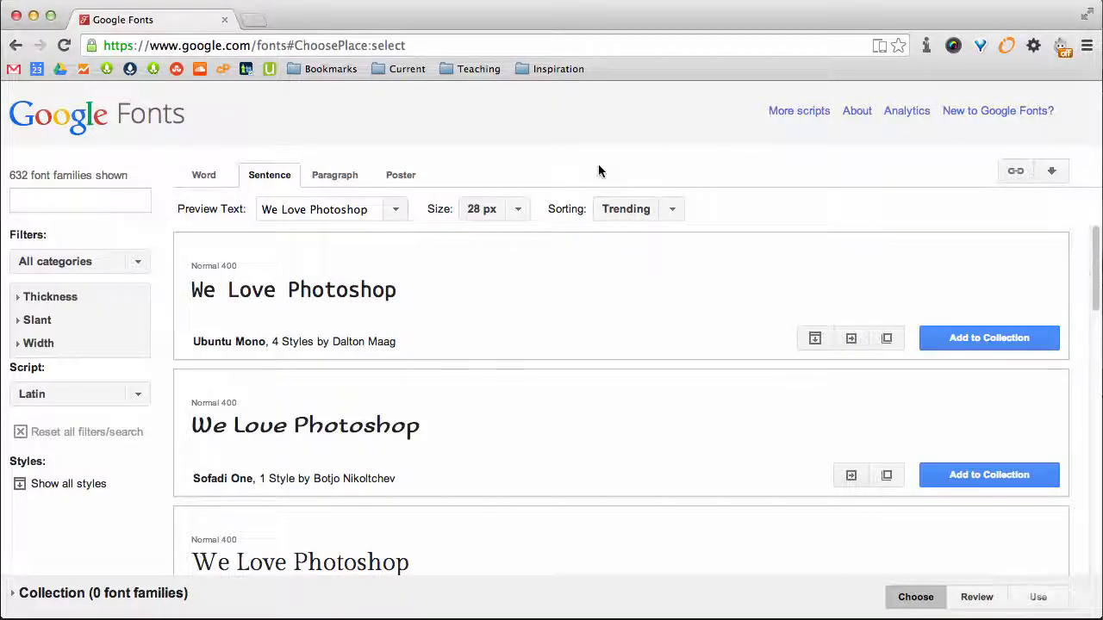
Browse the font previews and add Carrois Gothic SC to the collection.
scroll(336, 342, "down", 2)
scroll(336, 342, "down", 10)
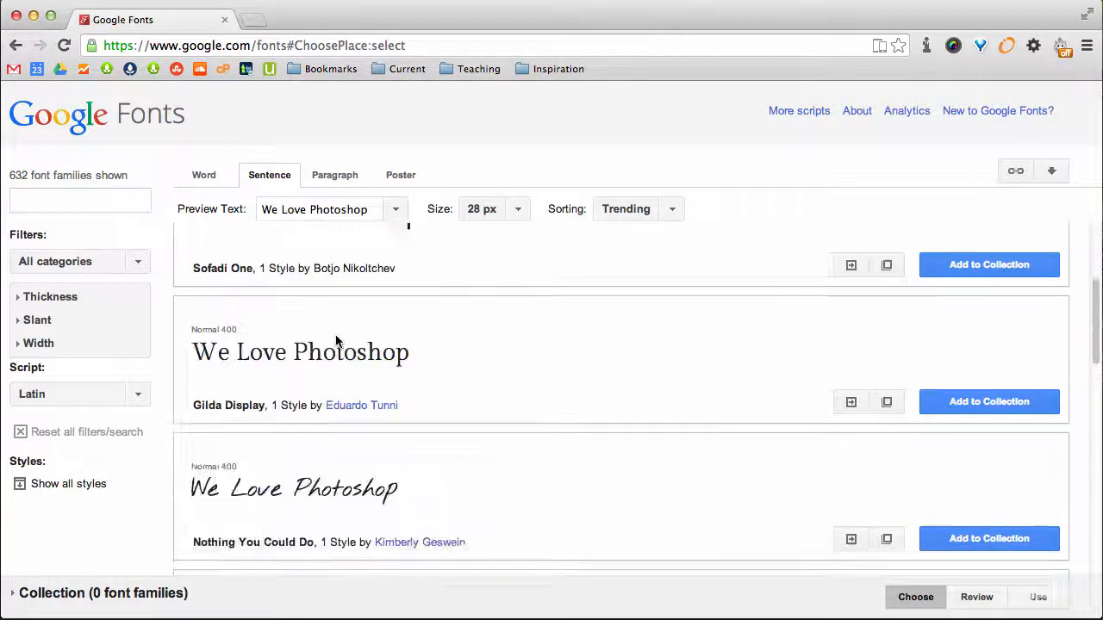
scroll(336, 339, "down", 10)
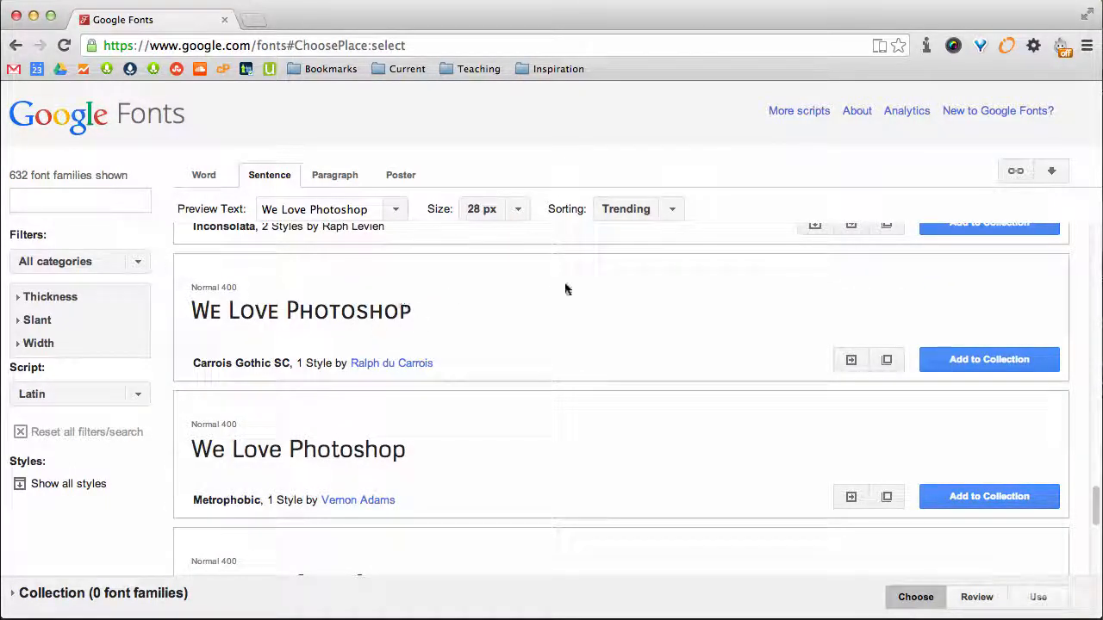
left_click(970, 369)
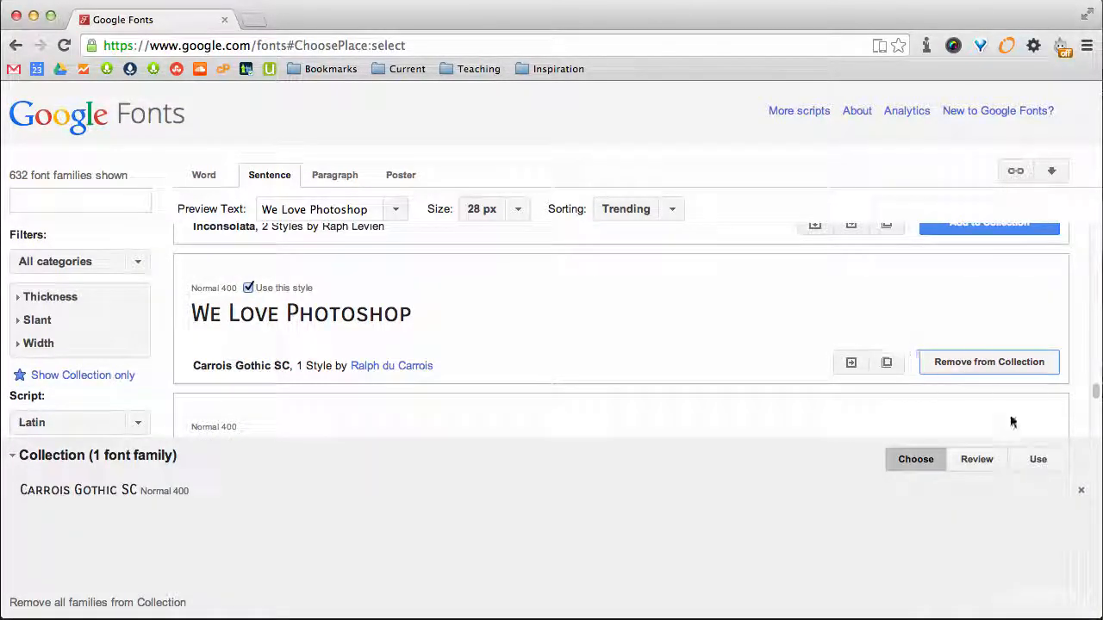
Review the usage settings for the Carrois Gothic SC collection and bring up its font download options.
left_click(1055, 465)
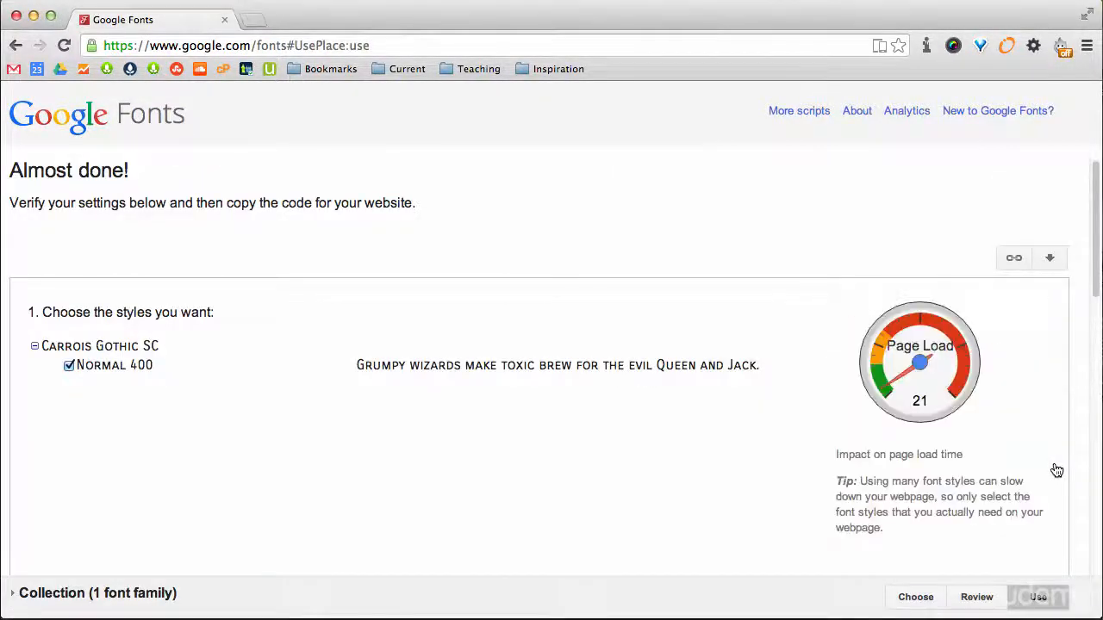
scroll(991, 362, "down", 1)
scroll(543, 431, "down", 10)
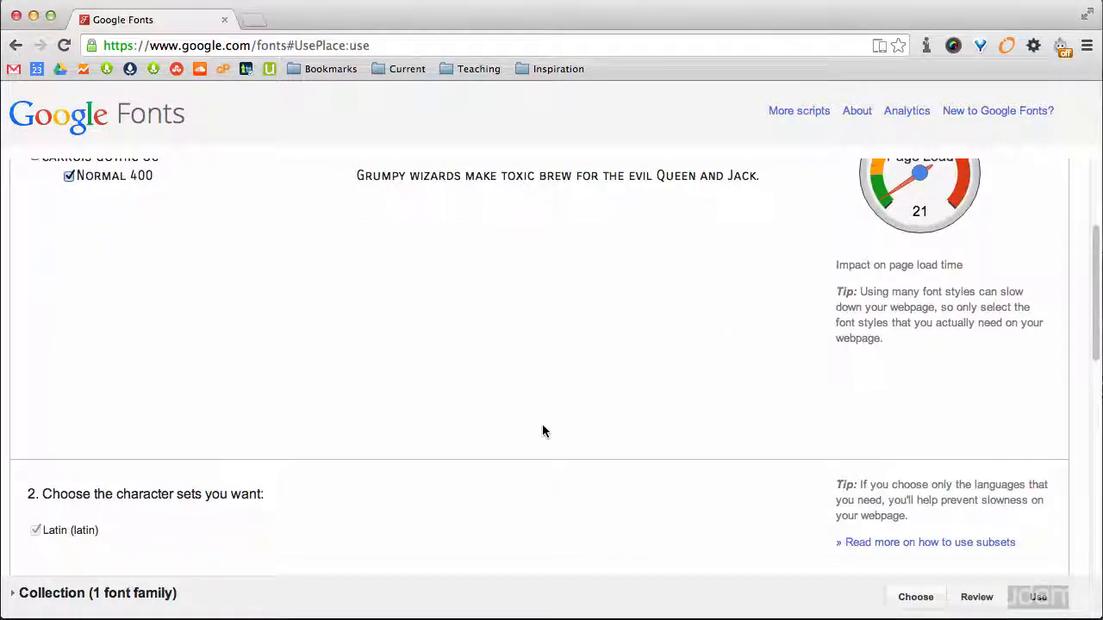
scroll(576, 425, "up", 10)
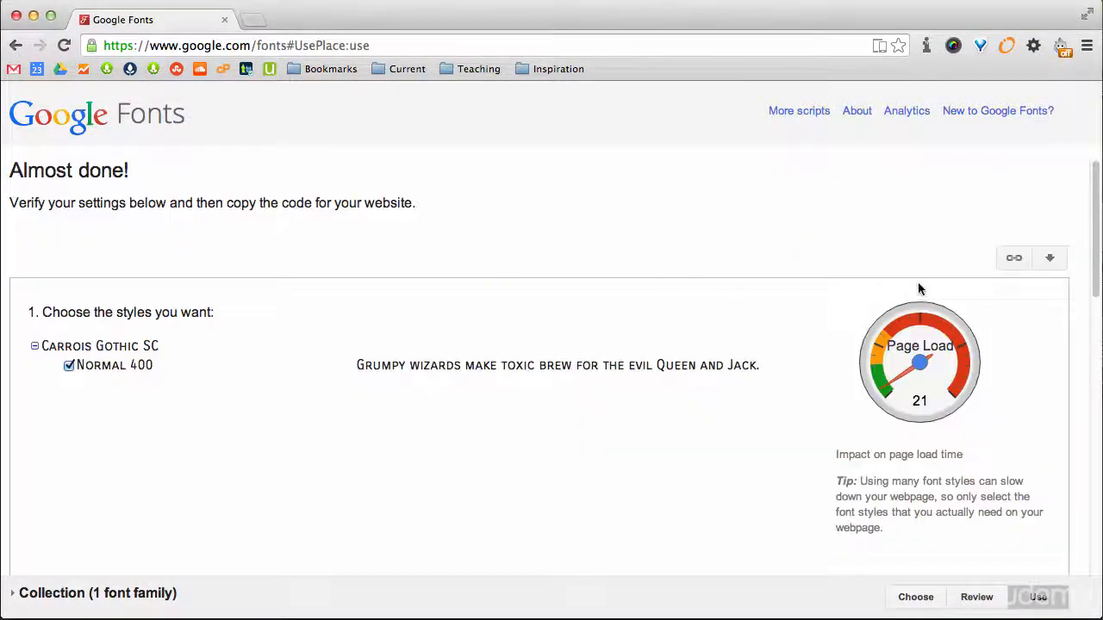
left_click(1051, 259)
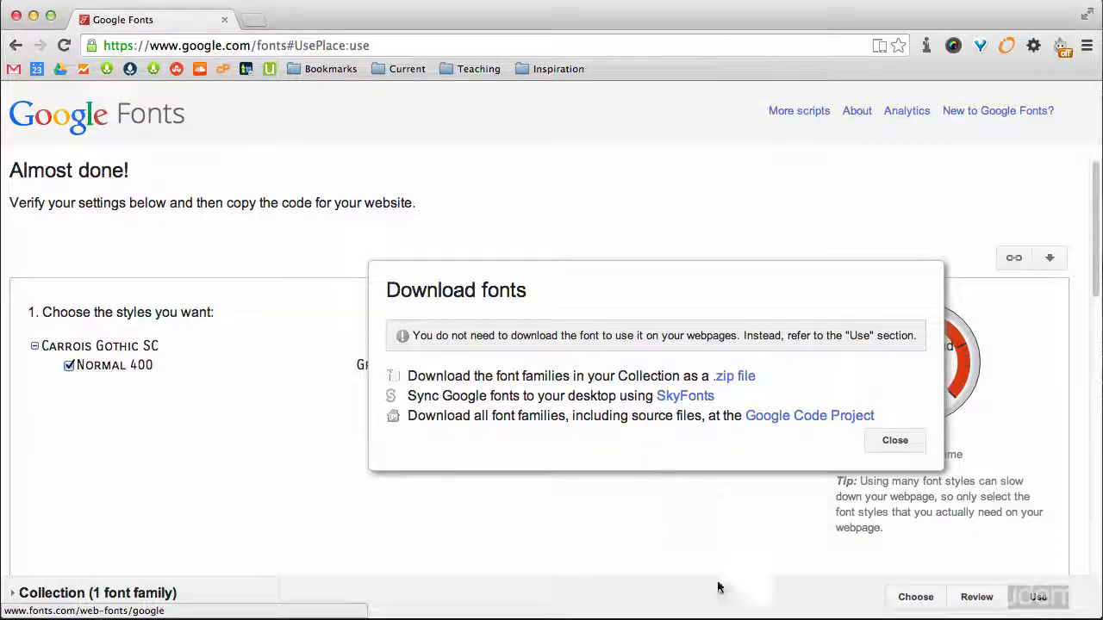
Switch back to Photoshop, change the selected third "We Love Photoshop" line's font to Times New Roman, and commit the edit.
left_click(655, 615)
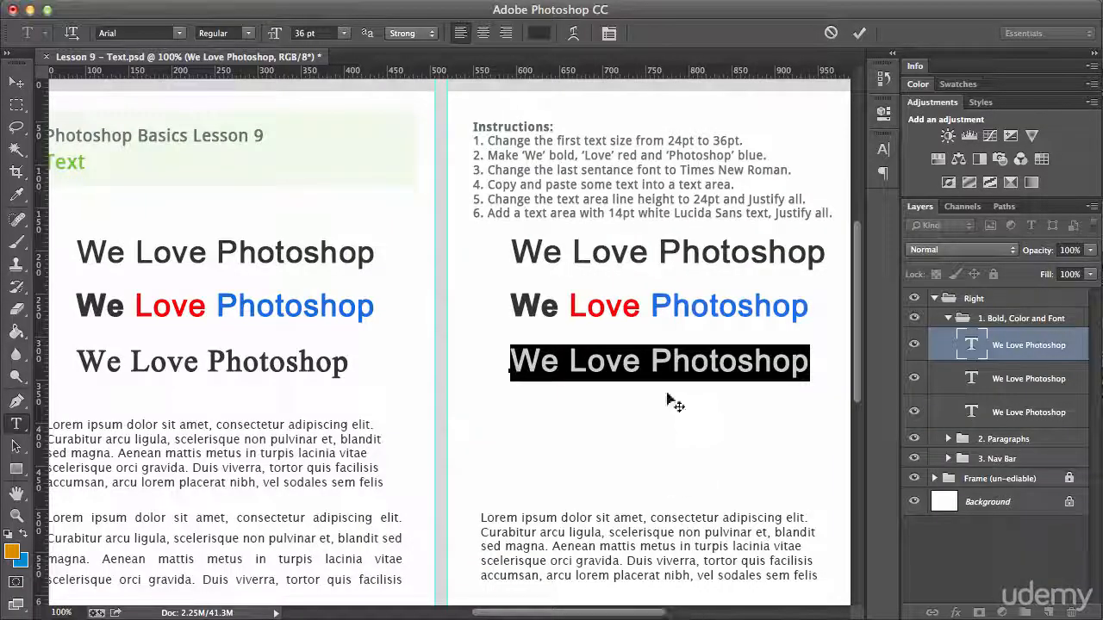
left_click(180, 38)
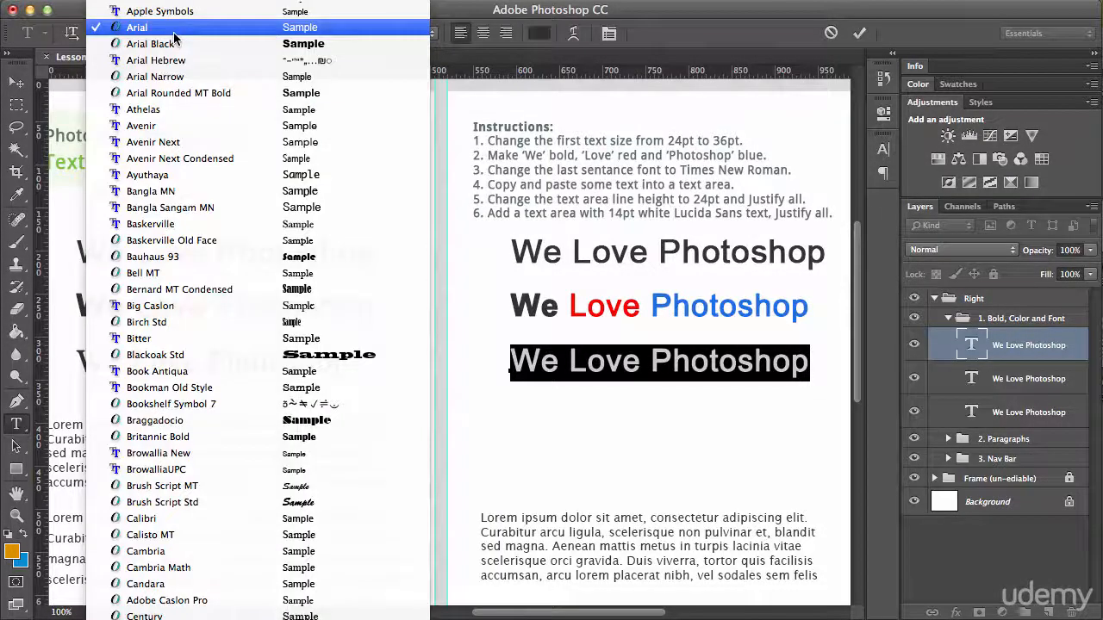
scroll(154, 274, "down", 10)
scroll(153, 274, "down", 10)
scroll(156, 274, "up", 12)
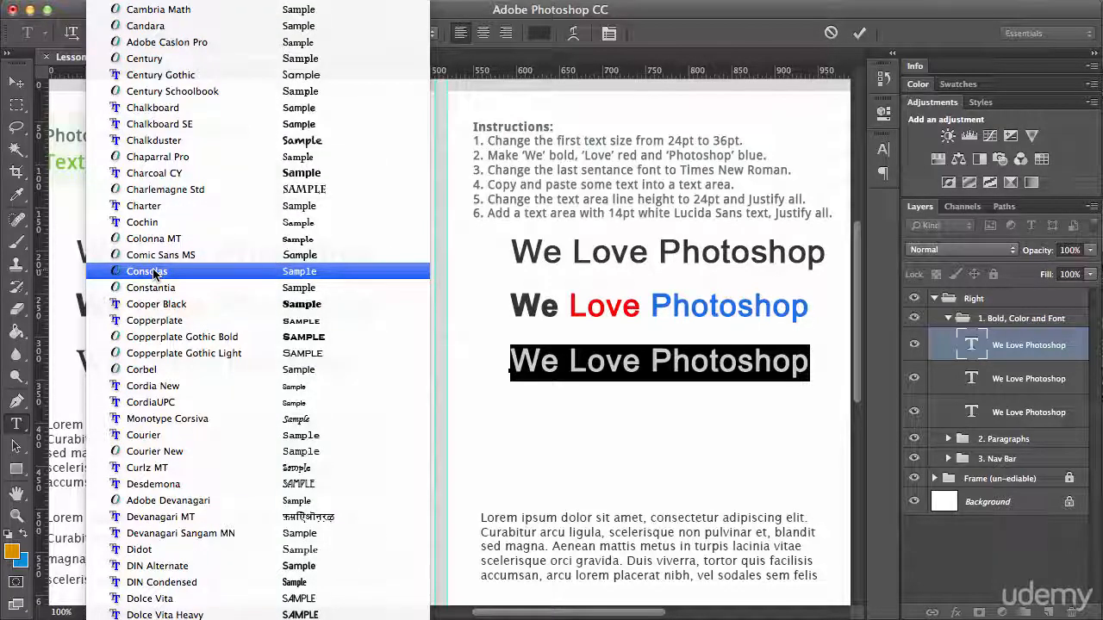
scroll(154, 274, "down", 15)
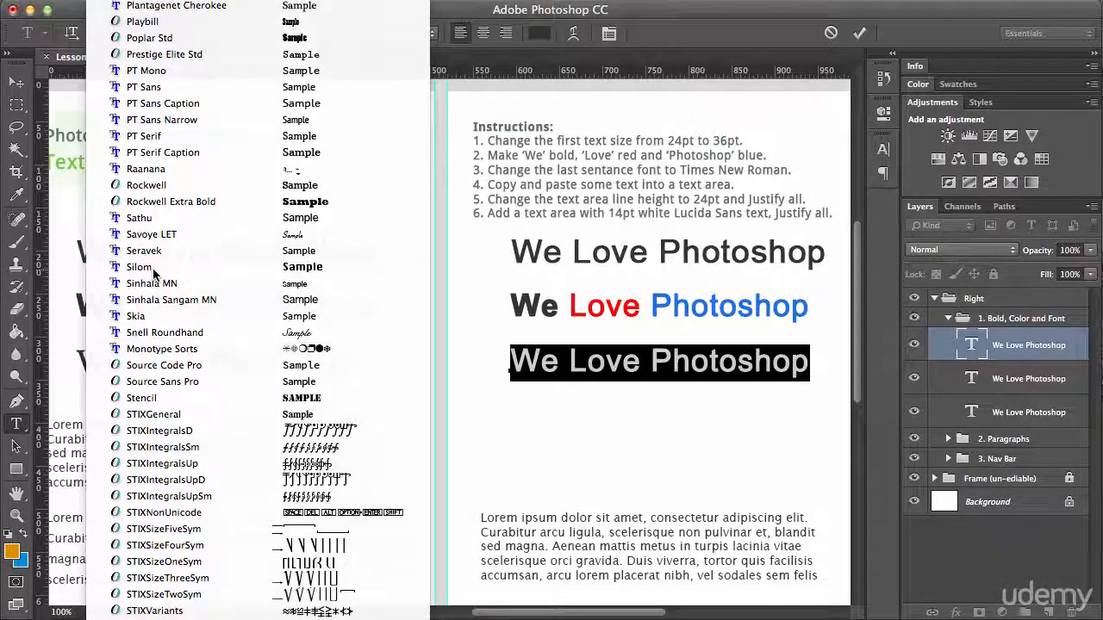
scroll(188, 379, "down", 12)
scroll(188, 379, "down", 8)
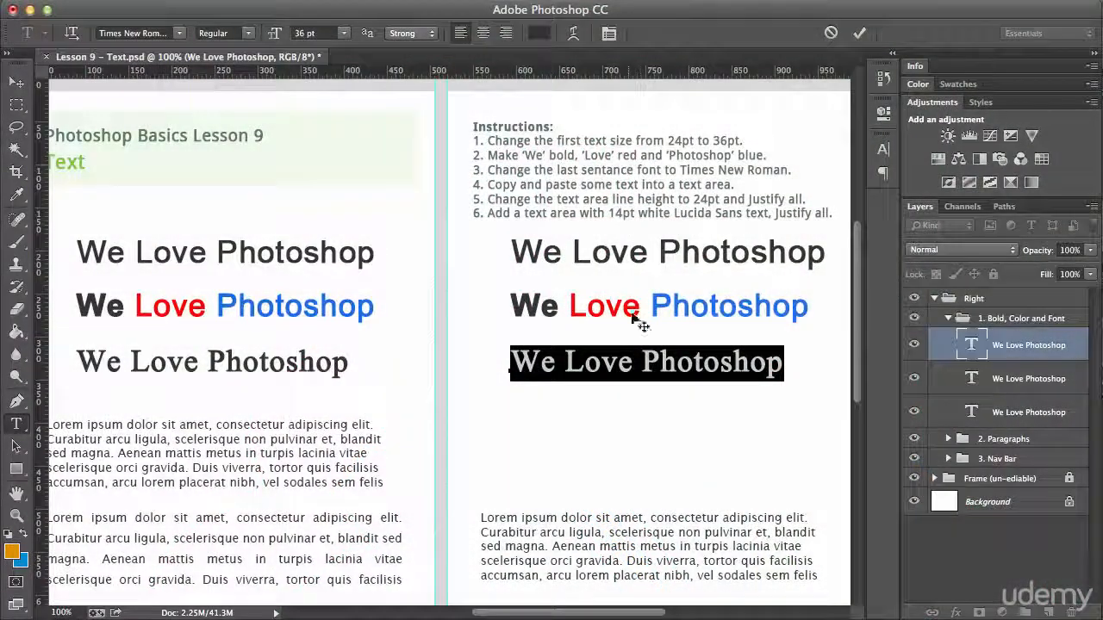
left_click(630, 362)
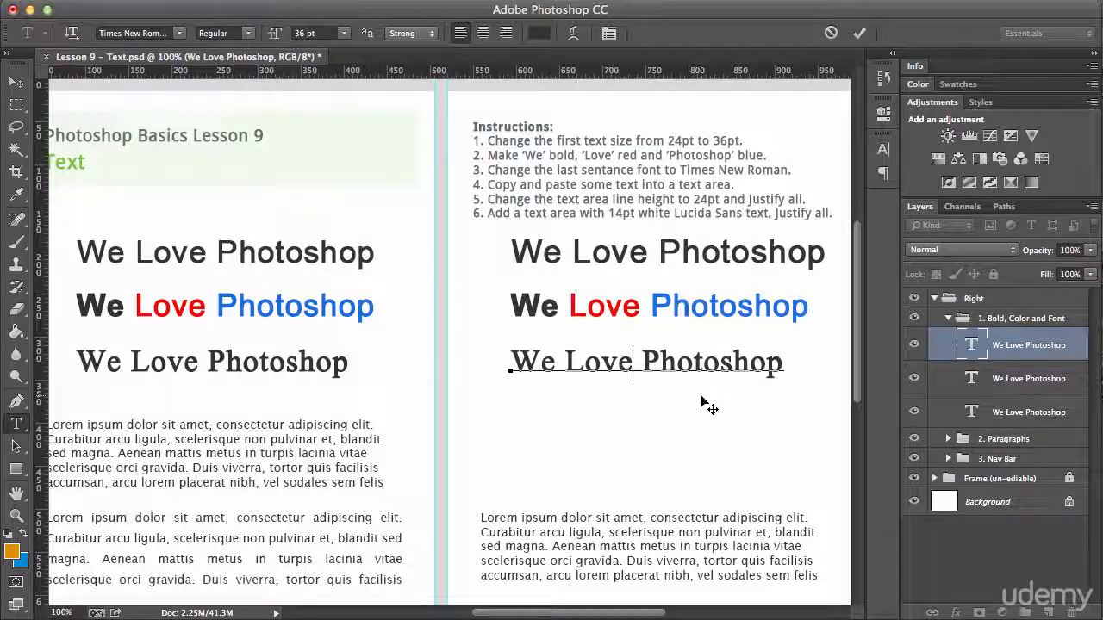
key("super+Return")
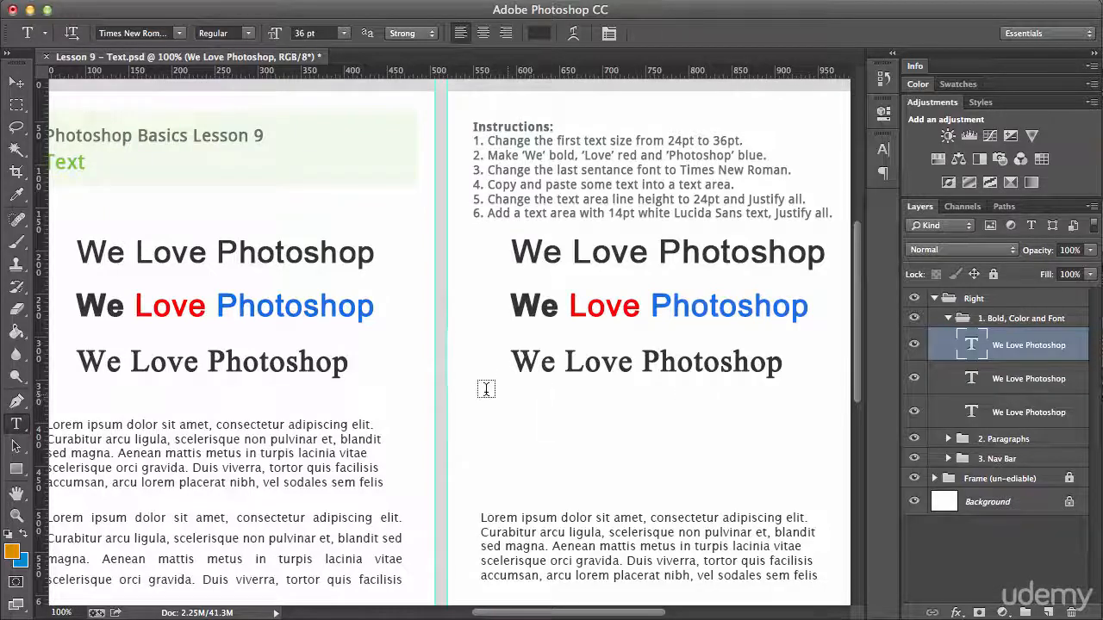
Add a single-line text reading "This is one line" just below the third "We Love Photoshop" practice line.
left_click_drag(563, 387, 511, 333)
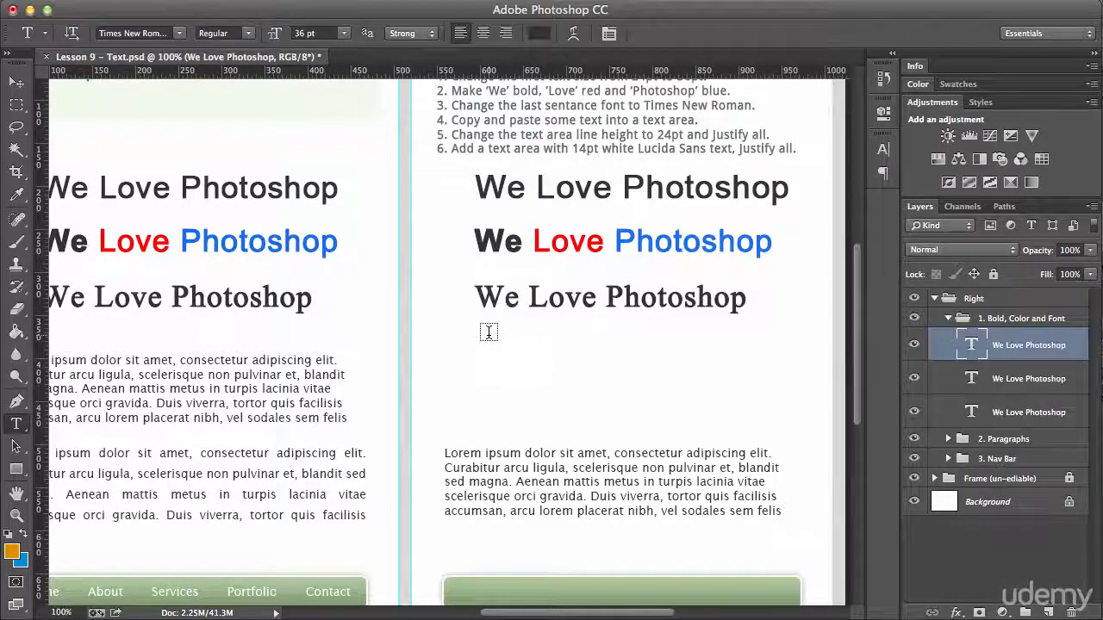
left_click(489, 332)
type("This is o")
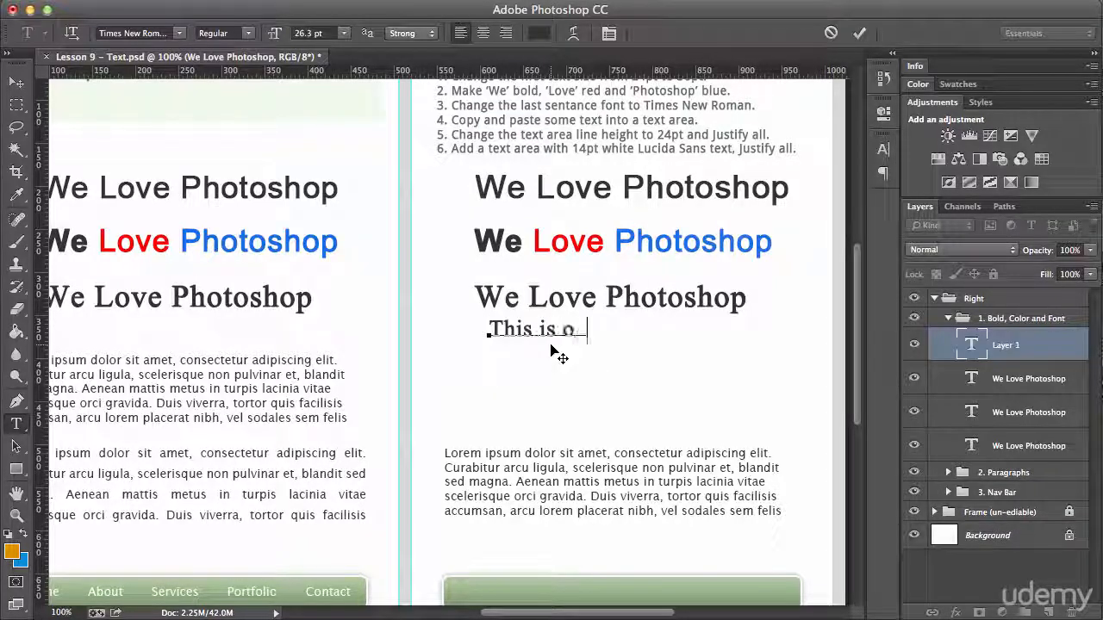
type("ne line")
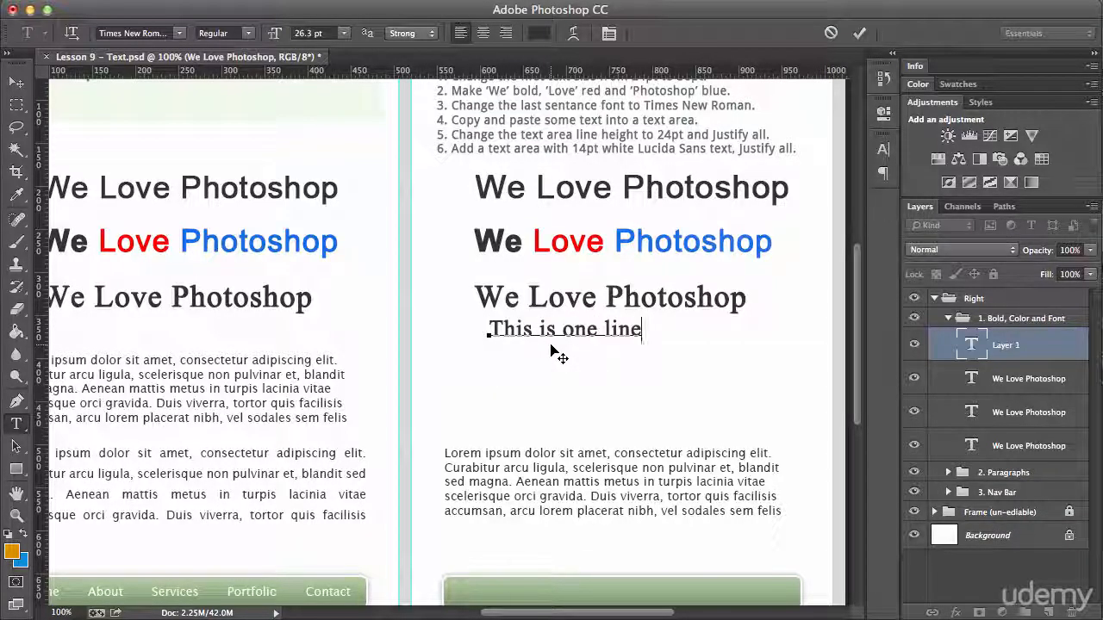
key("super+Return")
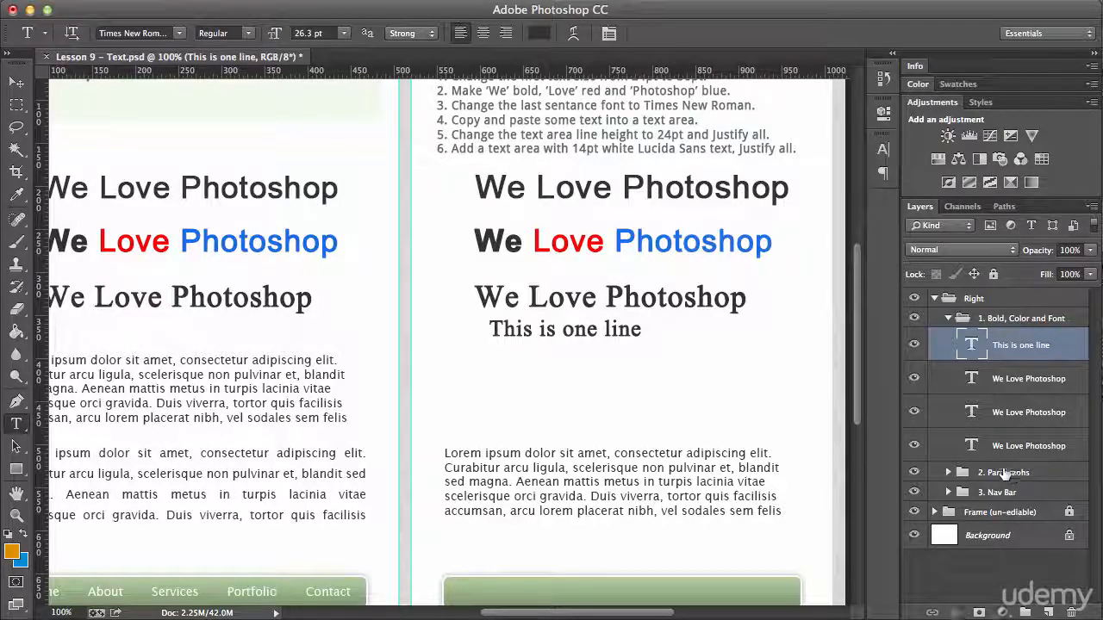
Expand the 2. Paragraphs group, select its Lorem ipsum layer, and check which paragraph it is by toggling its visibility.
left_click(959, 471)
left_click(948, 472)
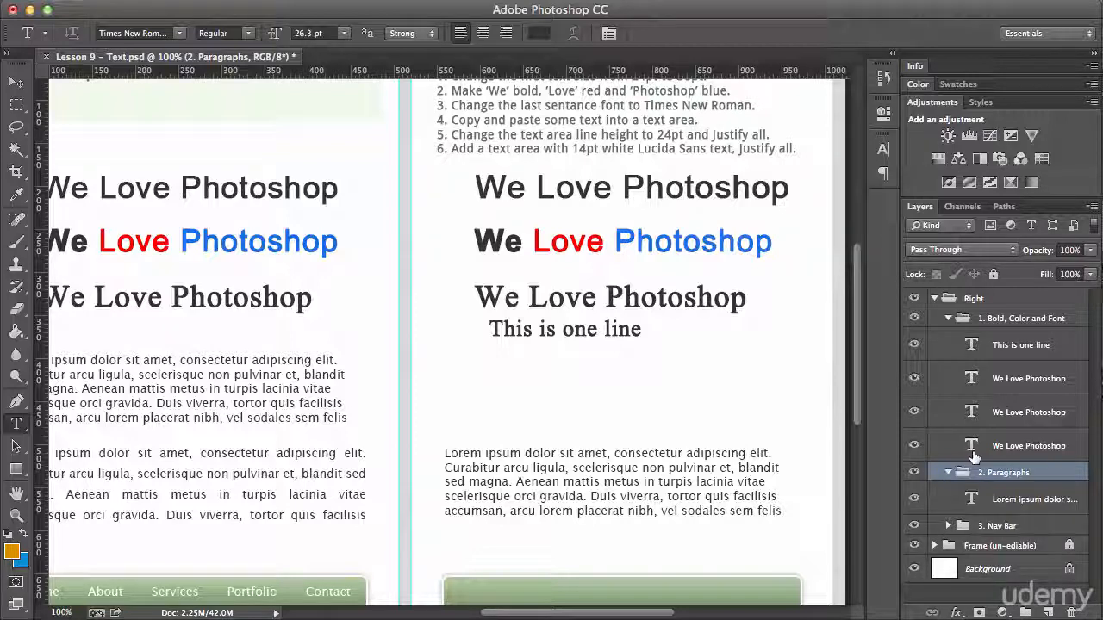
left_click(1007, 504)
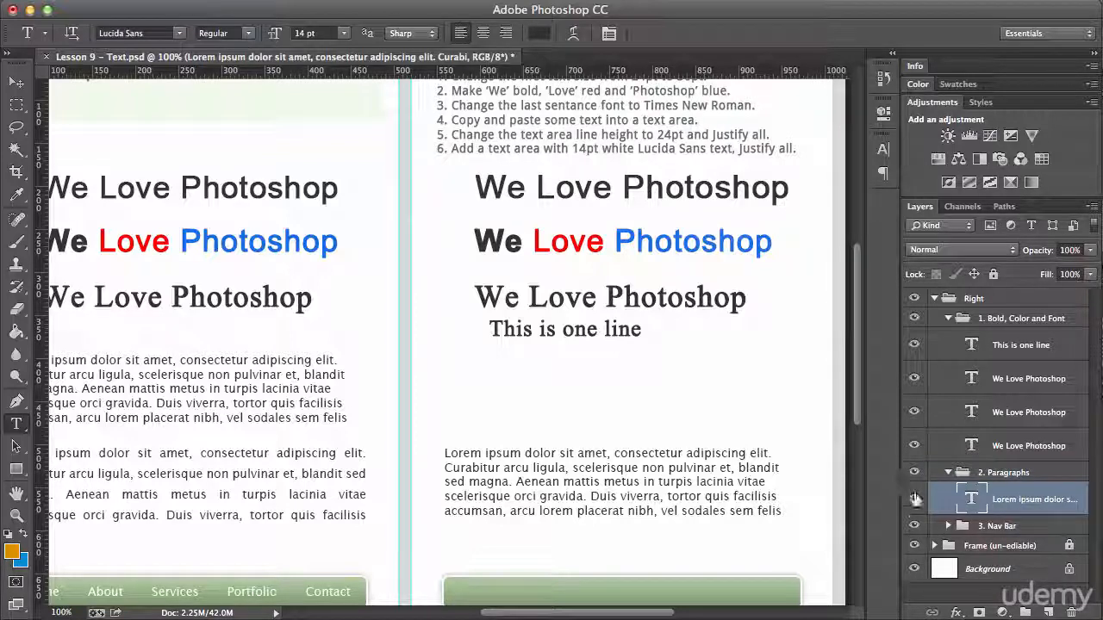
left_click(916, 500)
left_click(915, 499)
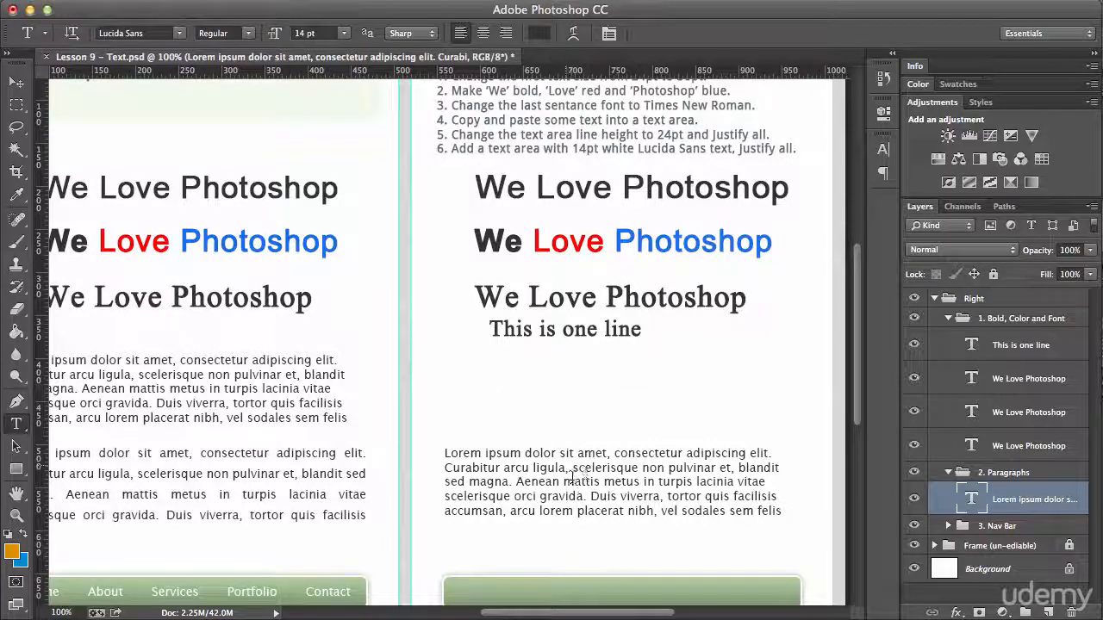
Select and copy all the text of the Lorem ipsum practice paragraph, leaving the paragraph unedited.
left_click(479, 479)
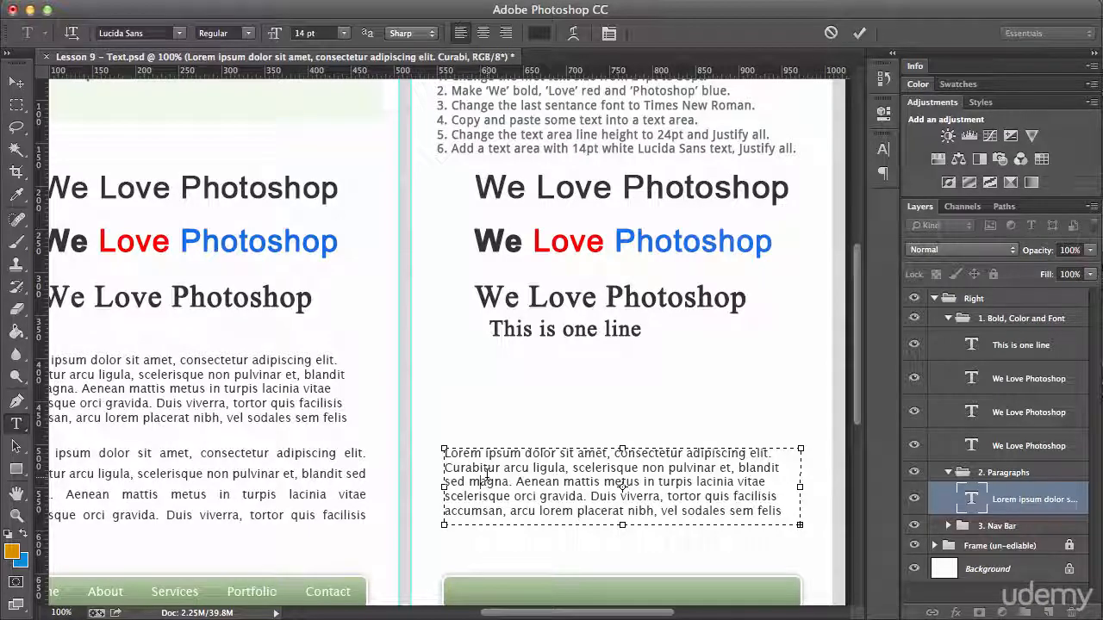
double_click(481, 479)
double_click(480, 479)
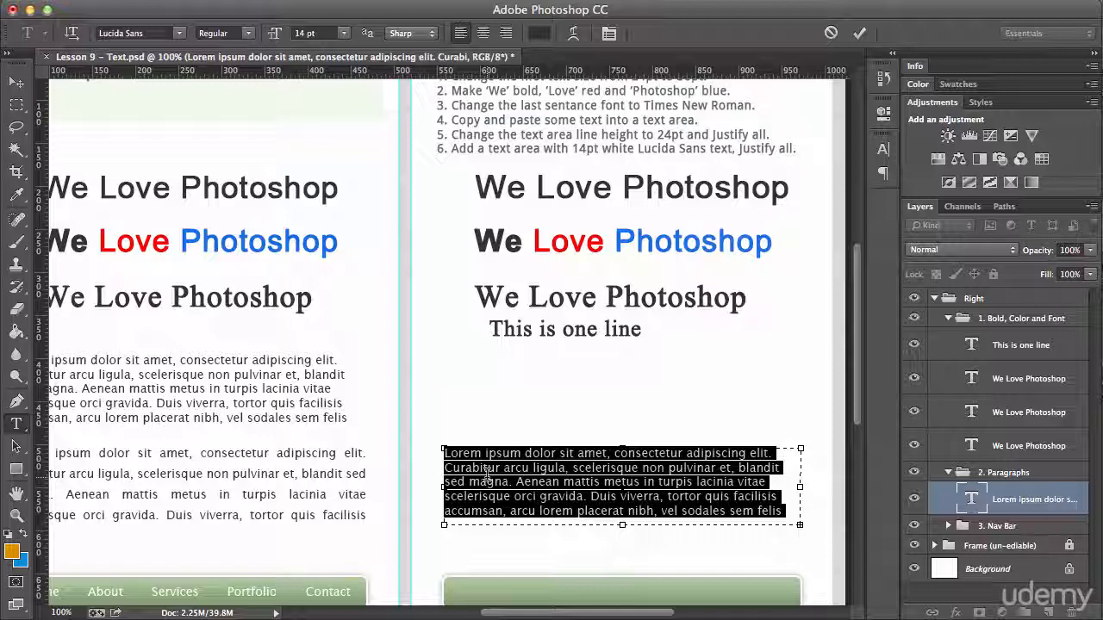
key("super+a")
key("super+c")
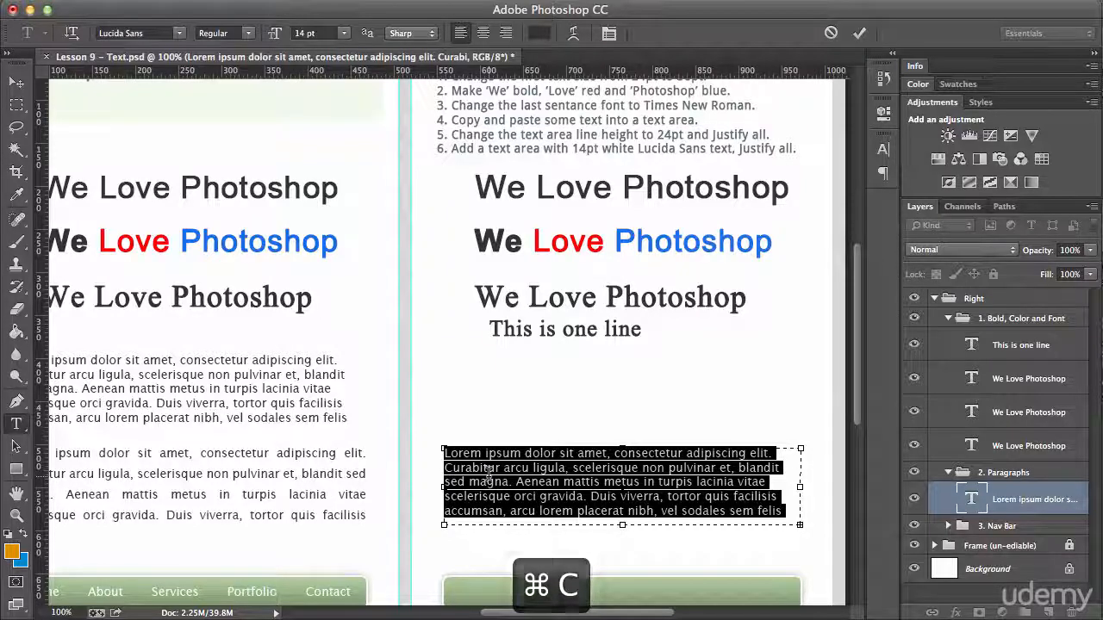
key("super+Return")
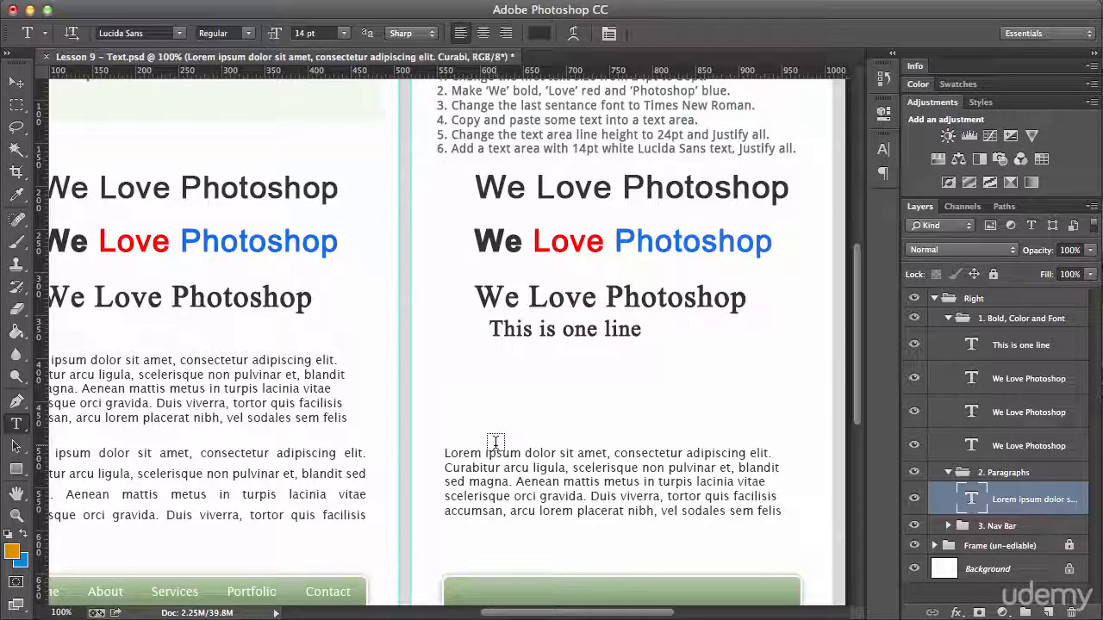
Copy the whole Lorem ipsum practice paragraph again and paste it into a new text area drawn in the gap above it.
left_click(497, 464)
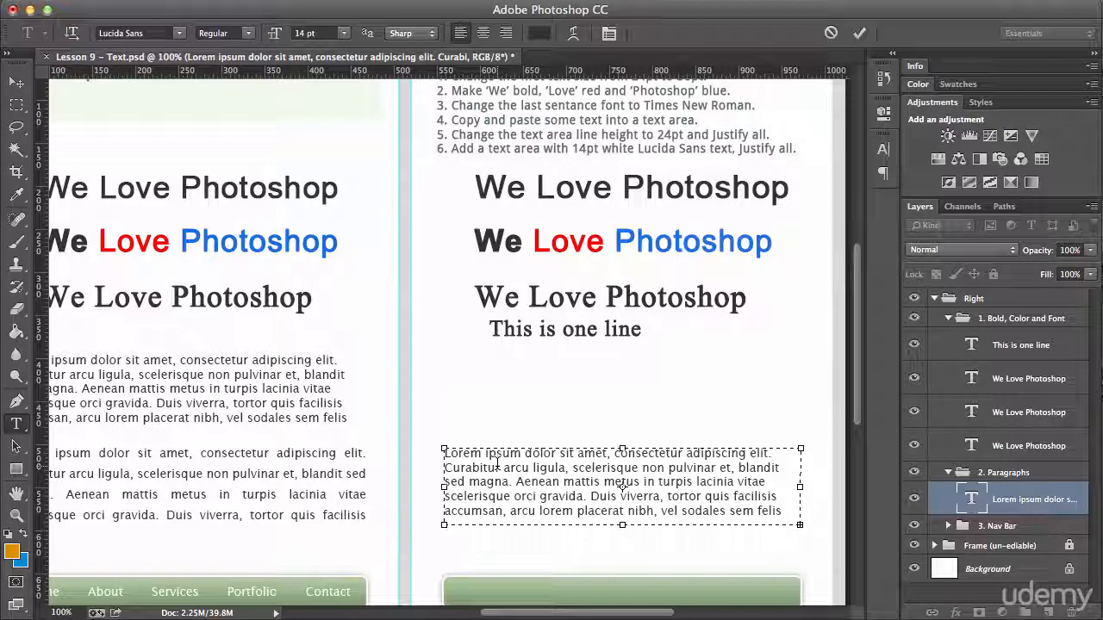
key("super+a")
key("super+c")
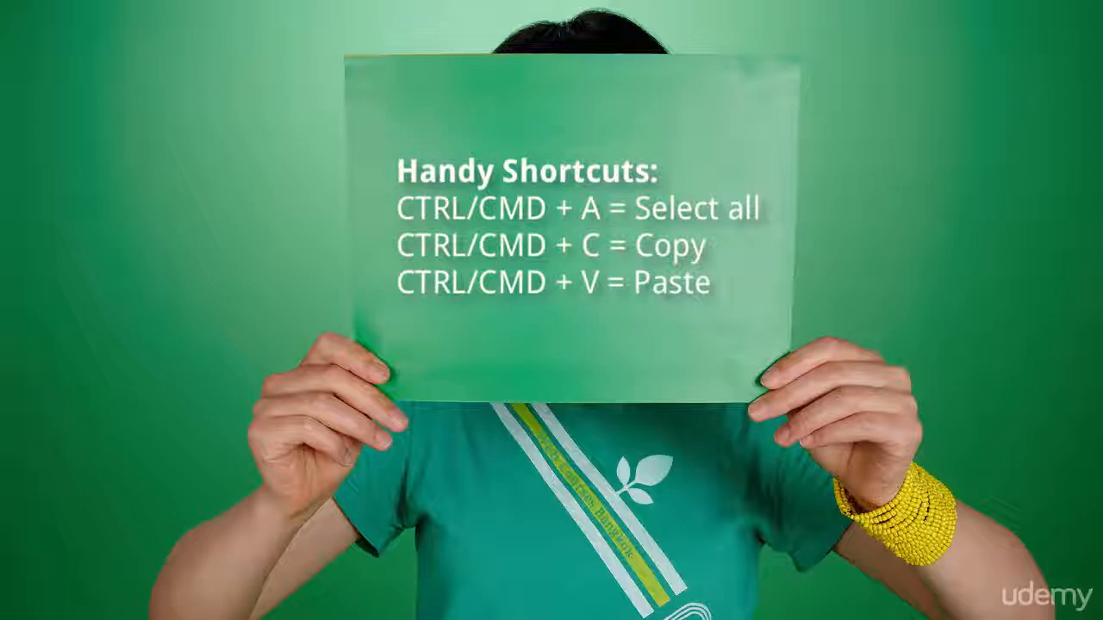
key("super+Return")
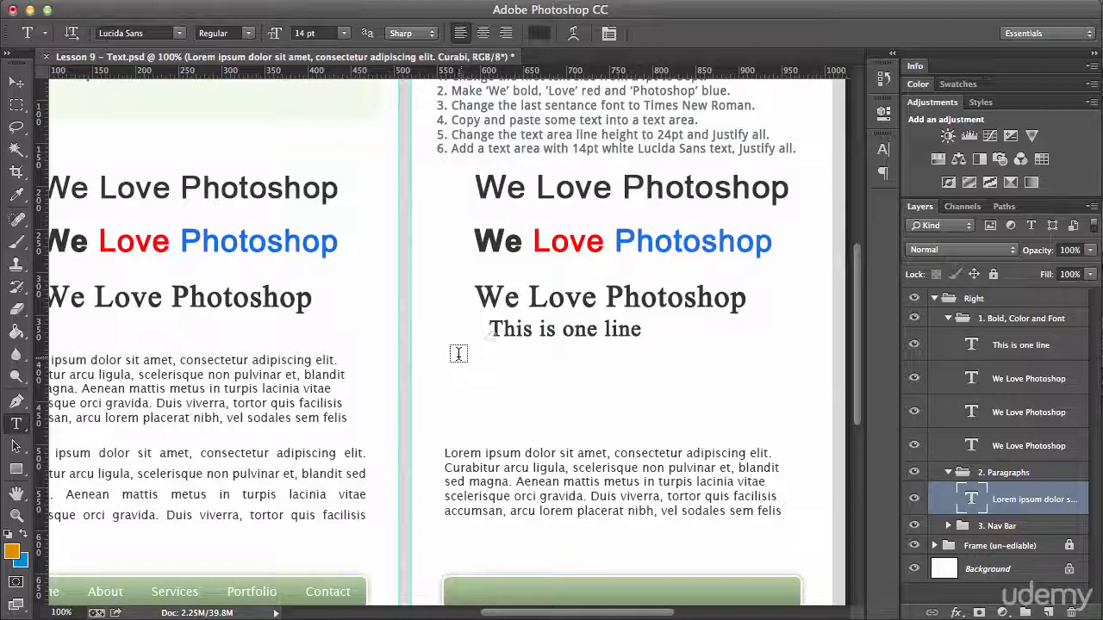
left_click_drag(445, 354, 776, 432)
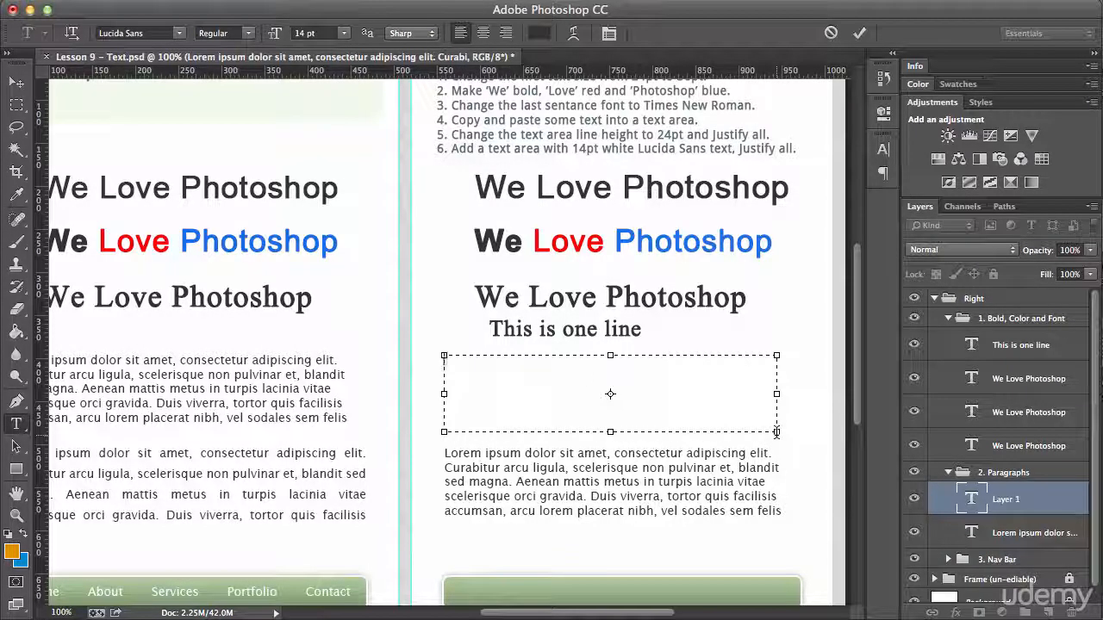
key("super+v")
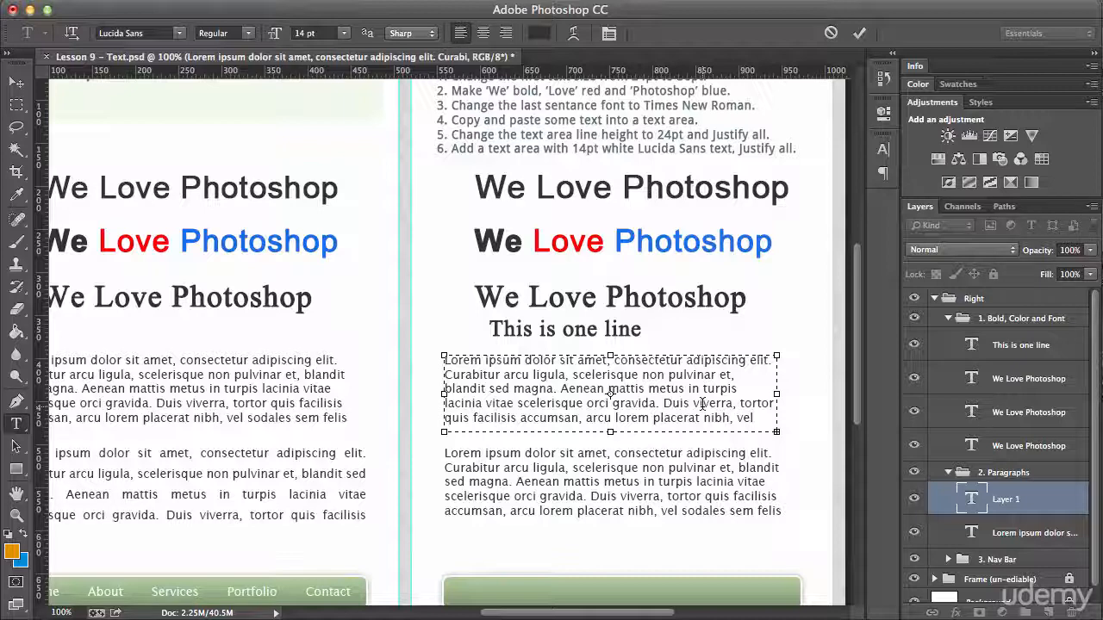
Try an 8 pt font size on only the visible lines of the pasted paragraph and commit the edit.
key("super+a")
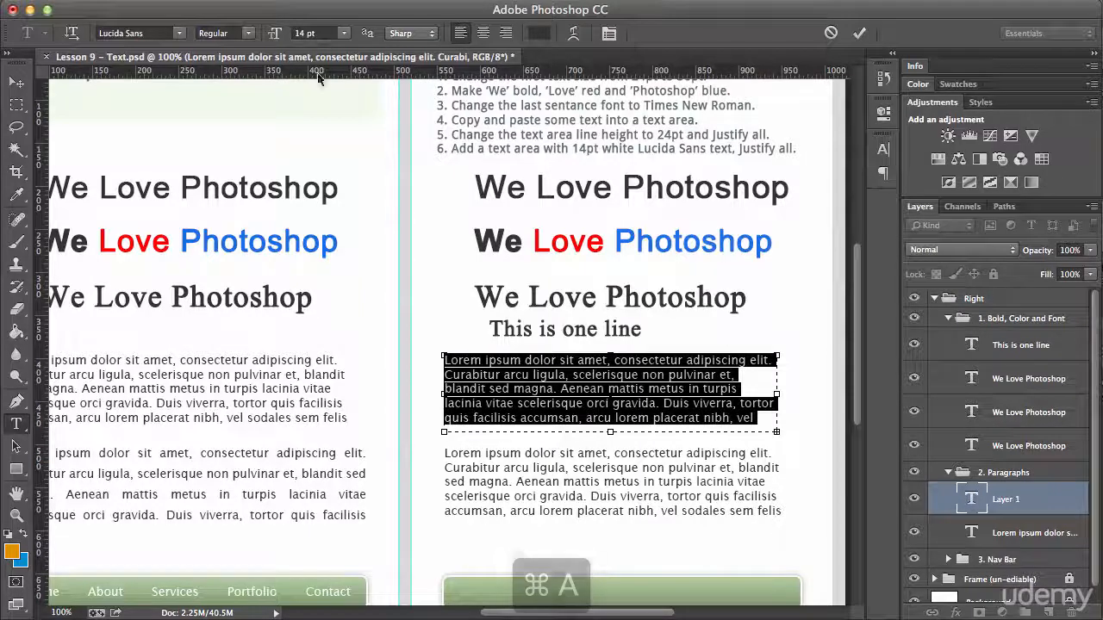
left_click(564, 403)
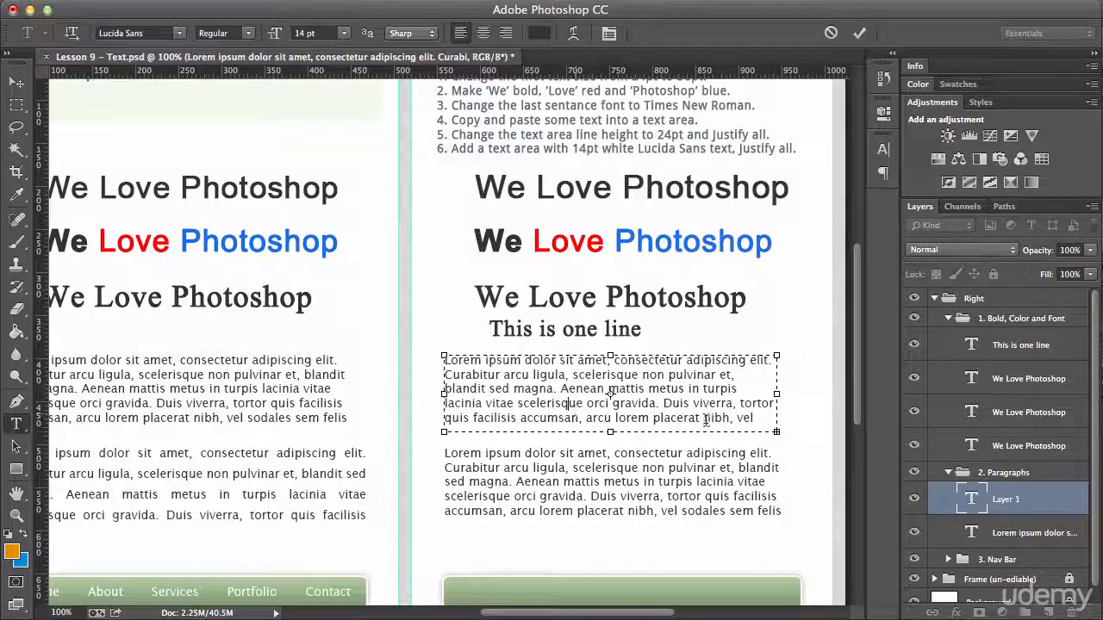
left_click_drag(772, 423, 446, 319)
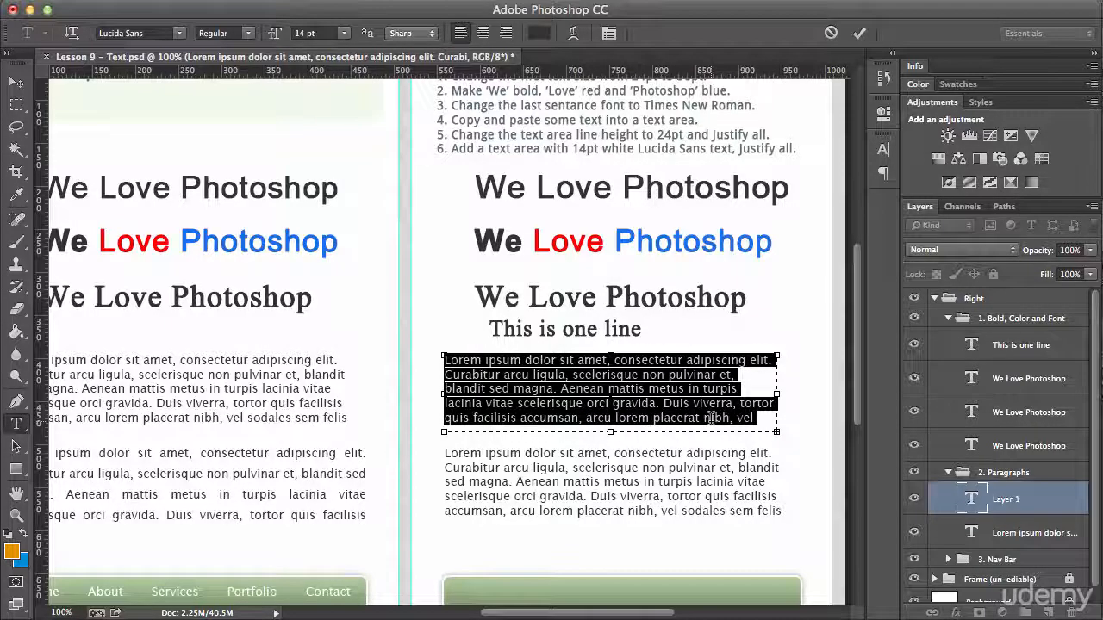
left_click(343, 33)
left_click(327, 78)
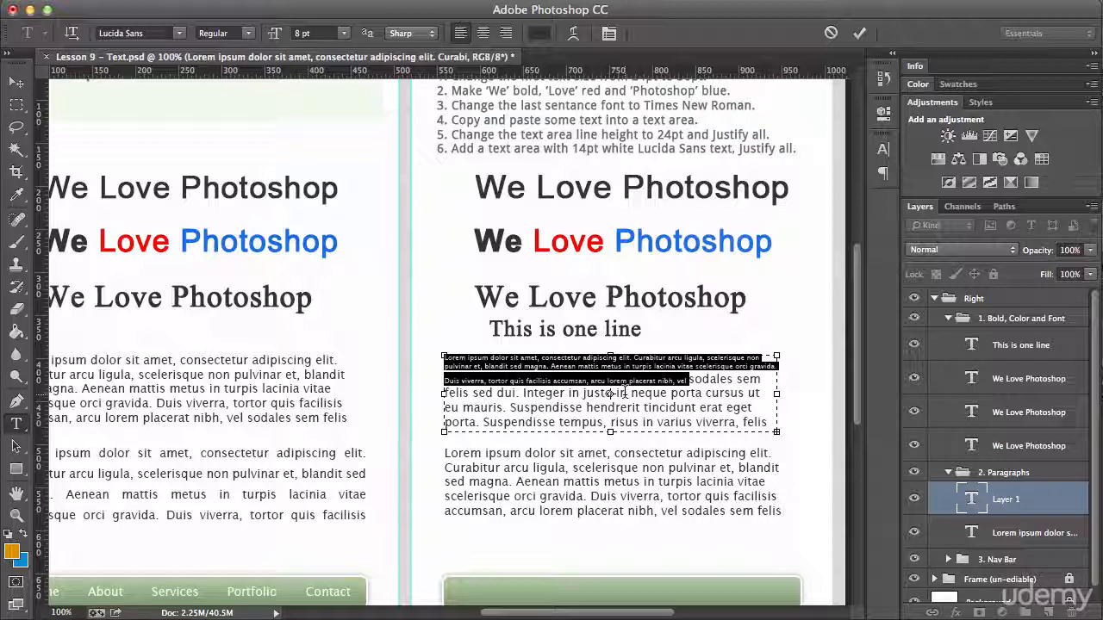
left_click(623, 393)
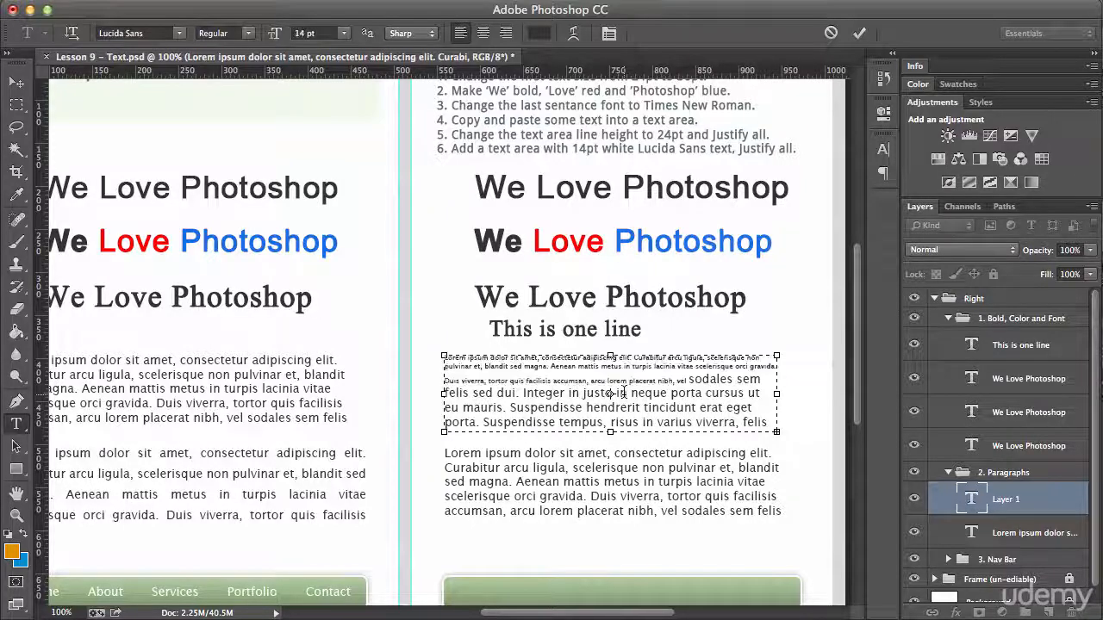
key("super+Return")
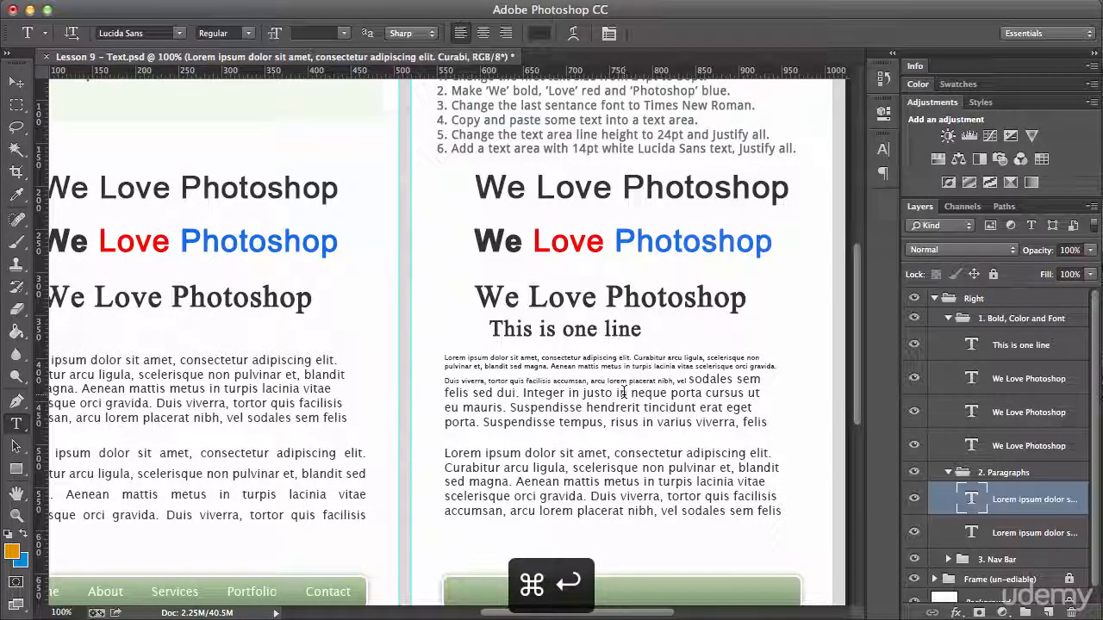
Select the entire text of the pasted paragraph, including its hidden overflow, set it to 14 pt, and commit the edit.
left_click(623, 393)
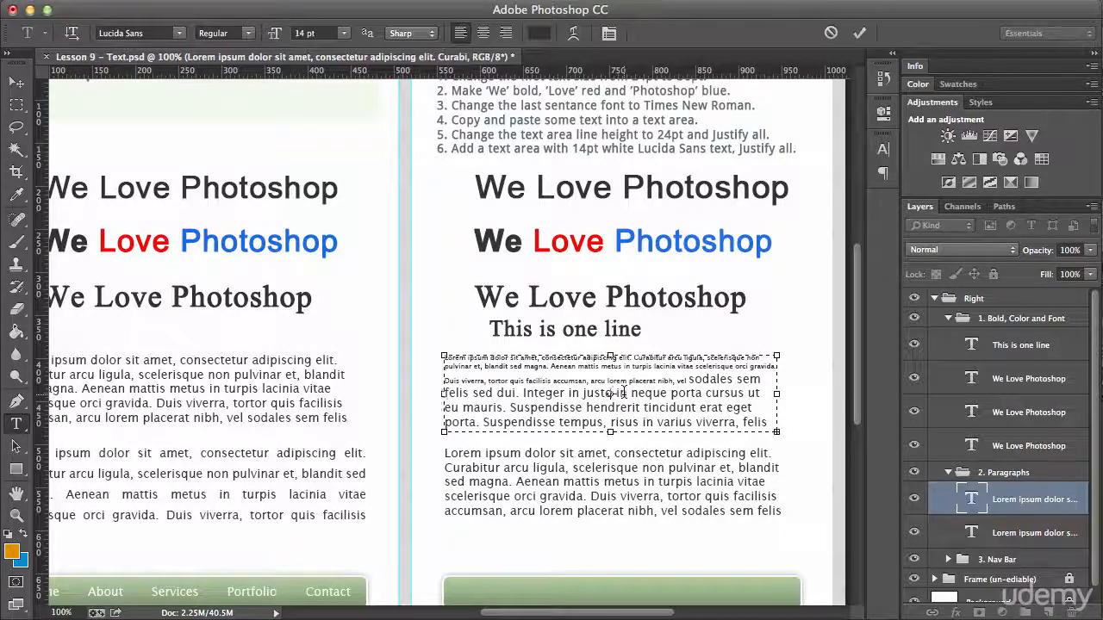
triple_click(623, 393)
key("super+a")
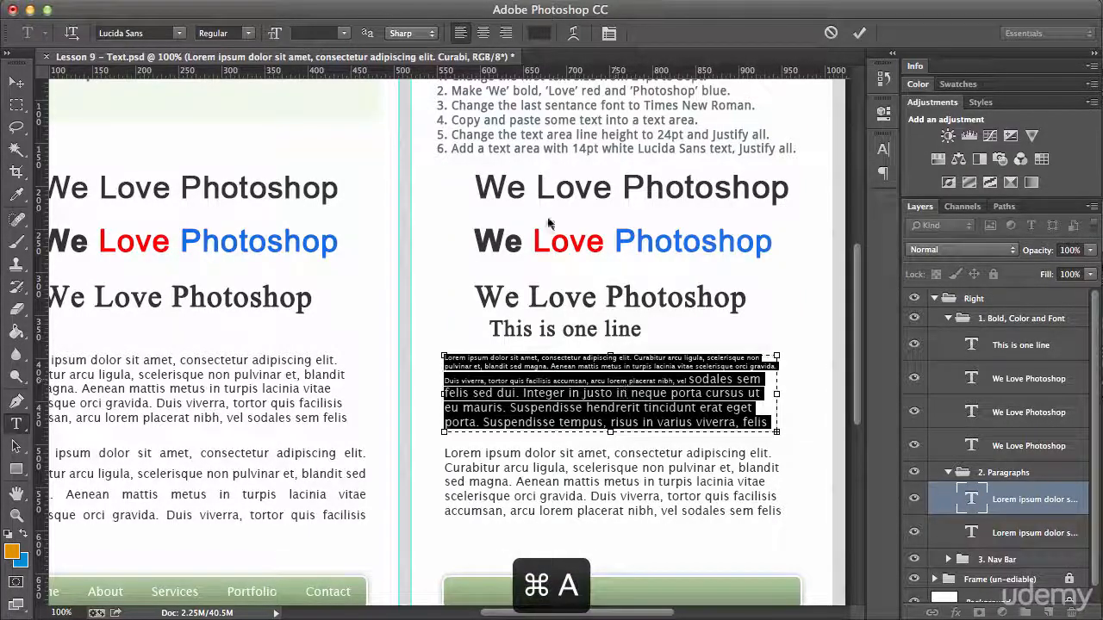
left_click(344, 32)
left_click(320, 134)
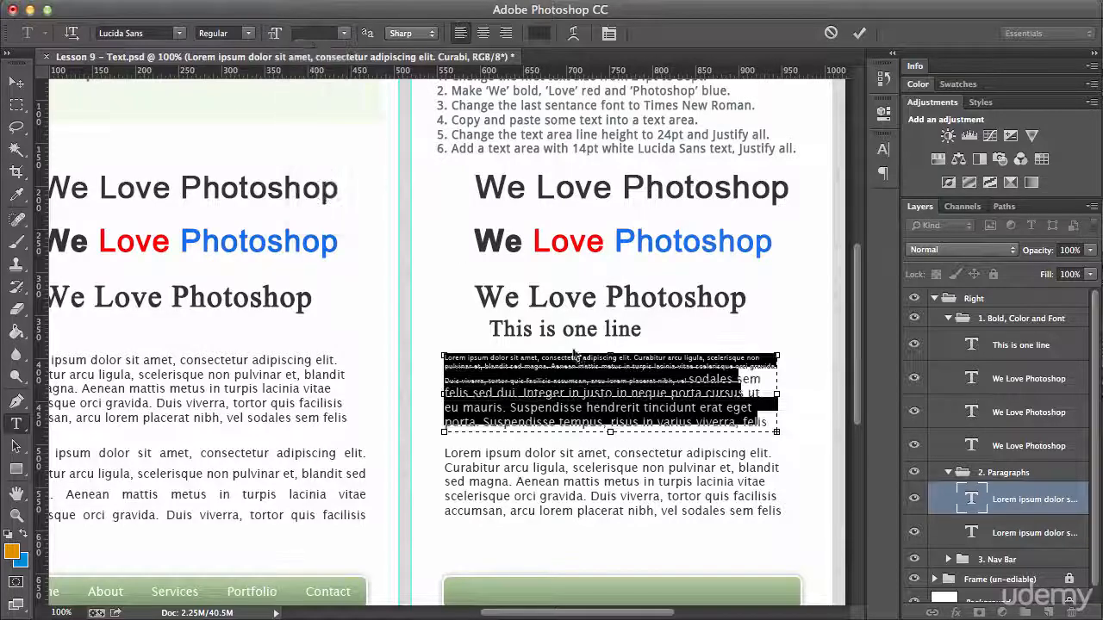
left_click(596, 387)
key("super+Return")
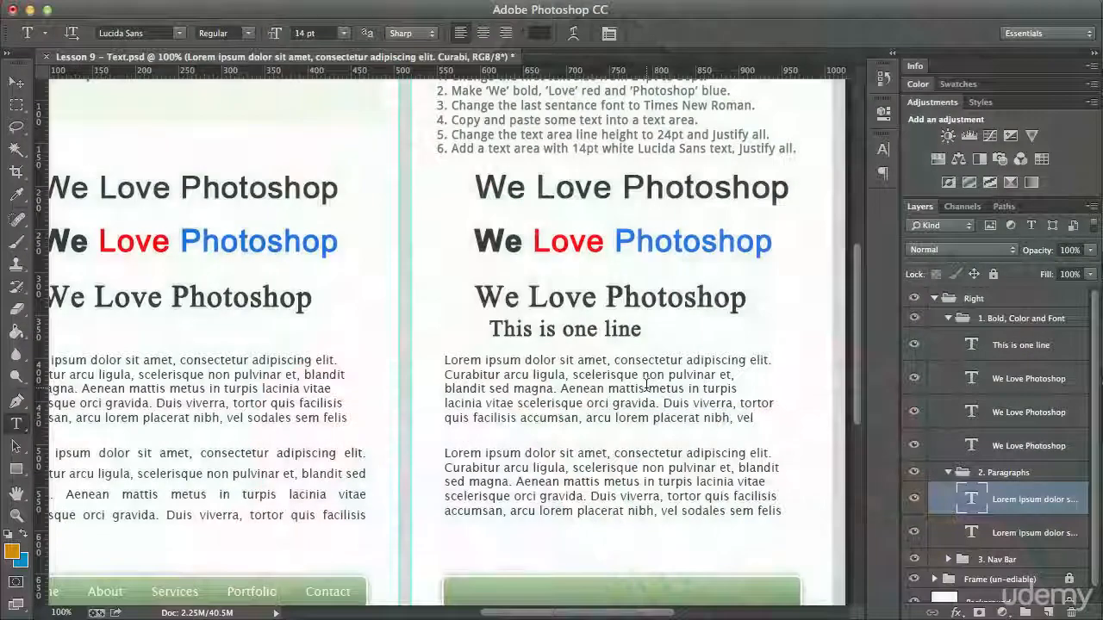
Select the entire text of the lower Lorem ipsum paragraph in the right column and set its leading to 24 pt.
left_click_drag(413, 348, 473, 268)
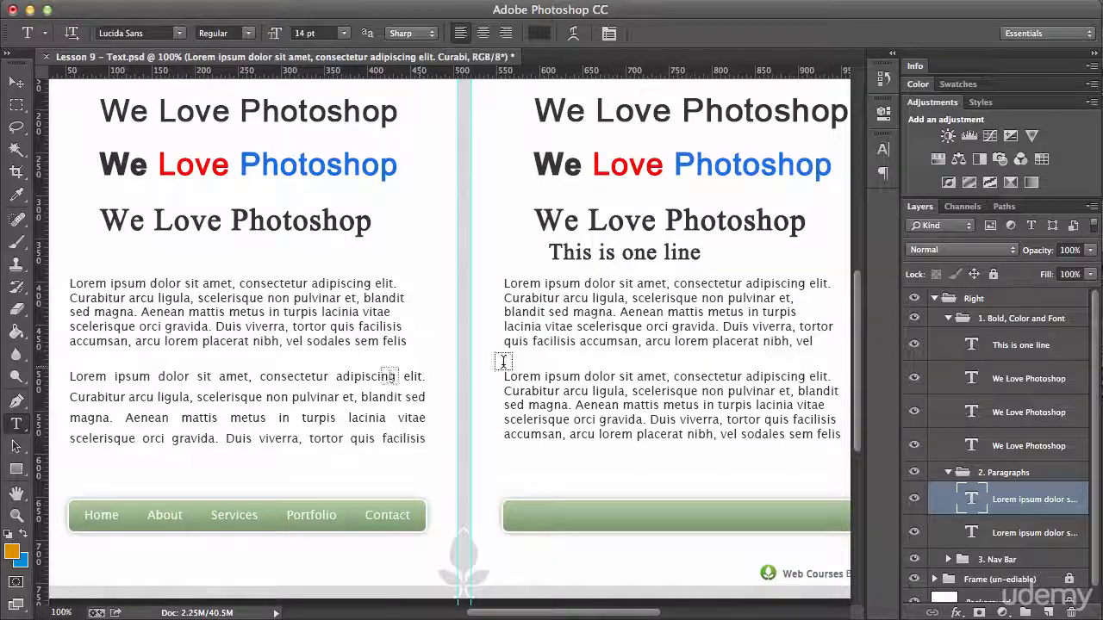
left_click(548, 404)
double_click(548, 404)
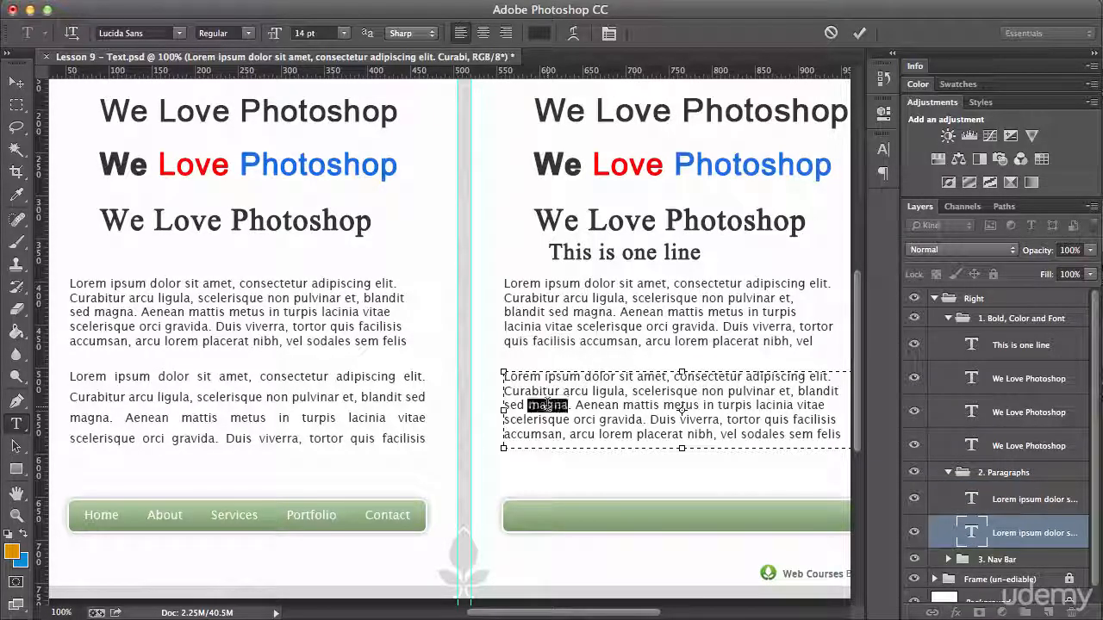
left_click(548, 404)
left_click(548, 404)
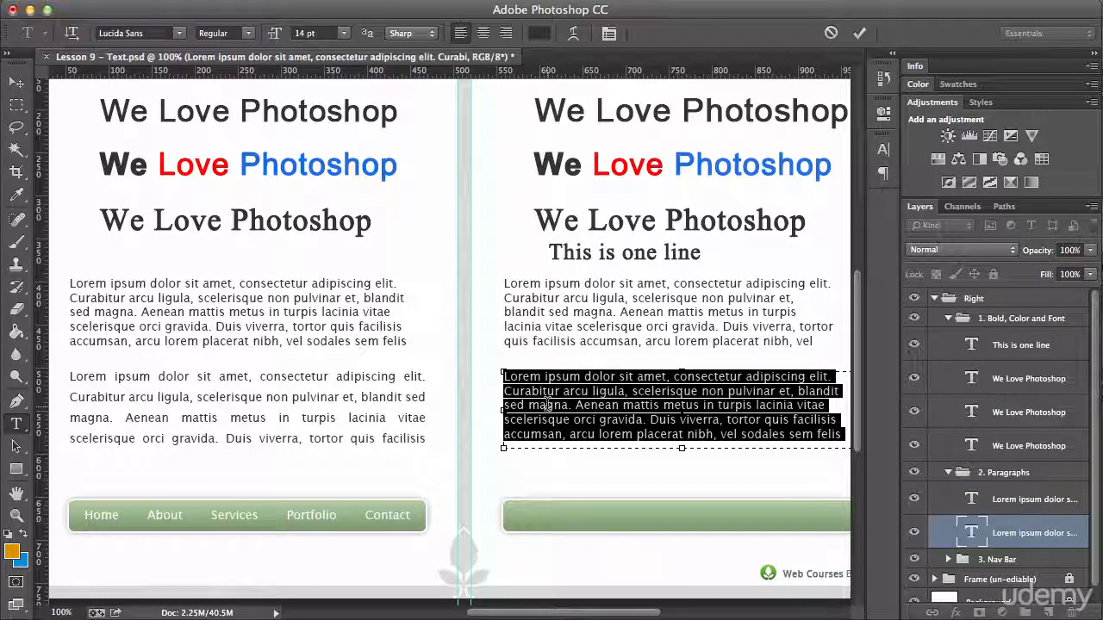
key("super+a")
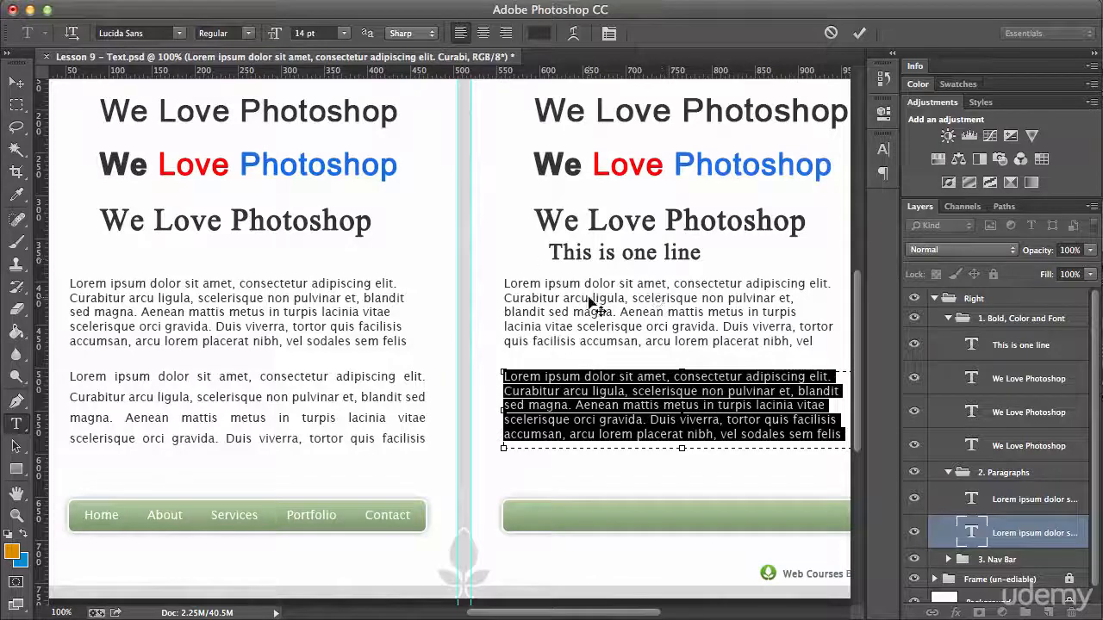
left_click(470, 2)
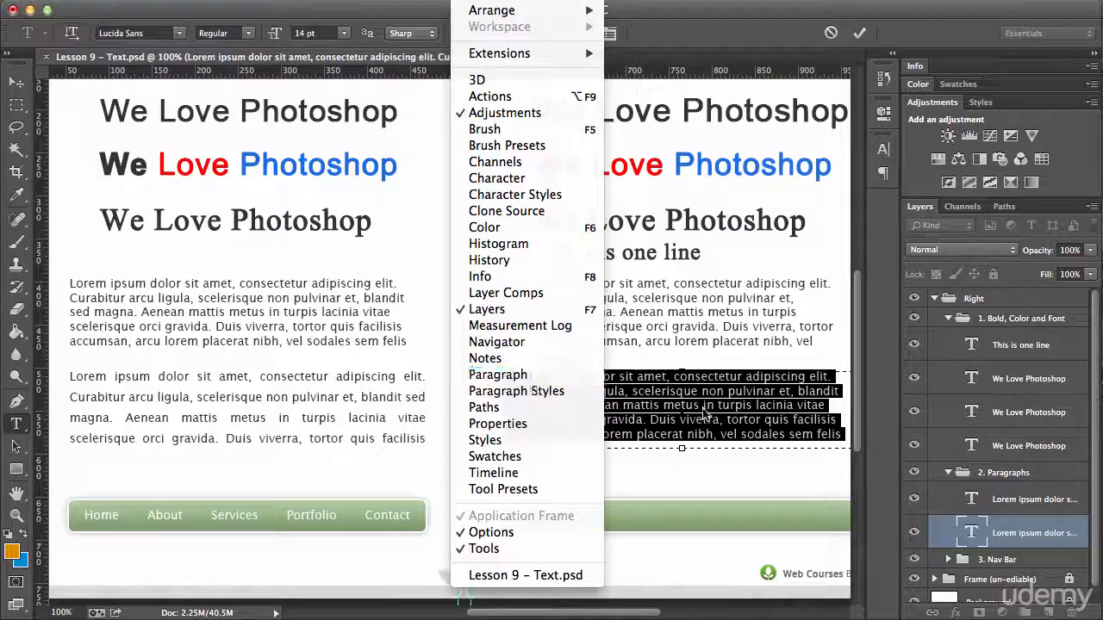
left_click(656, 401)
triple_click(657, 401)
key("super+a")
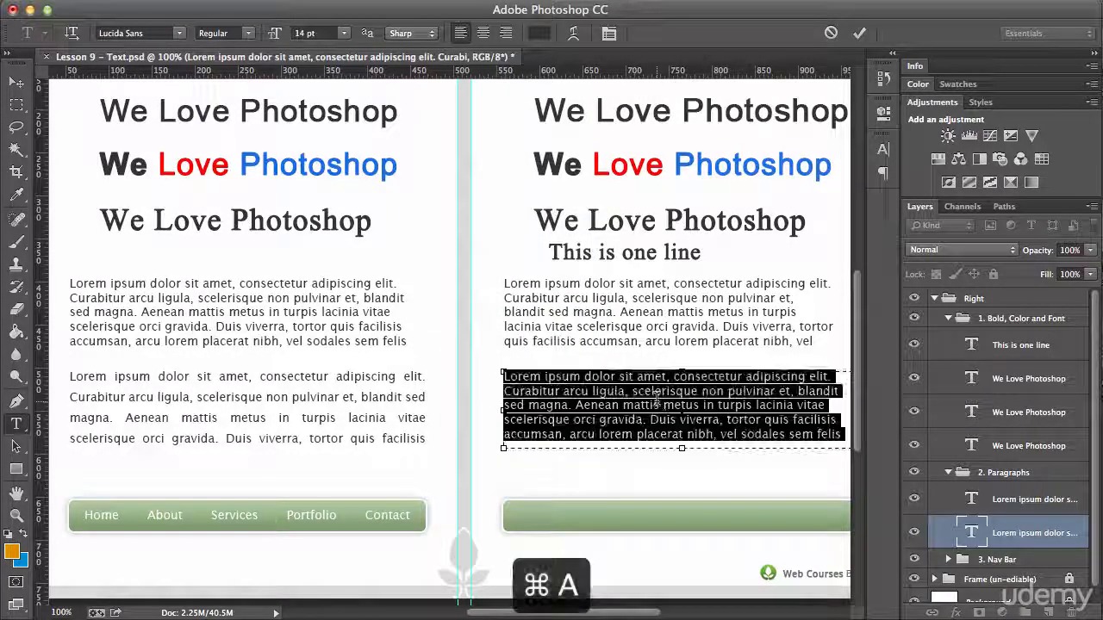
key("super+t")
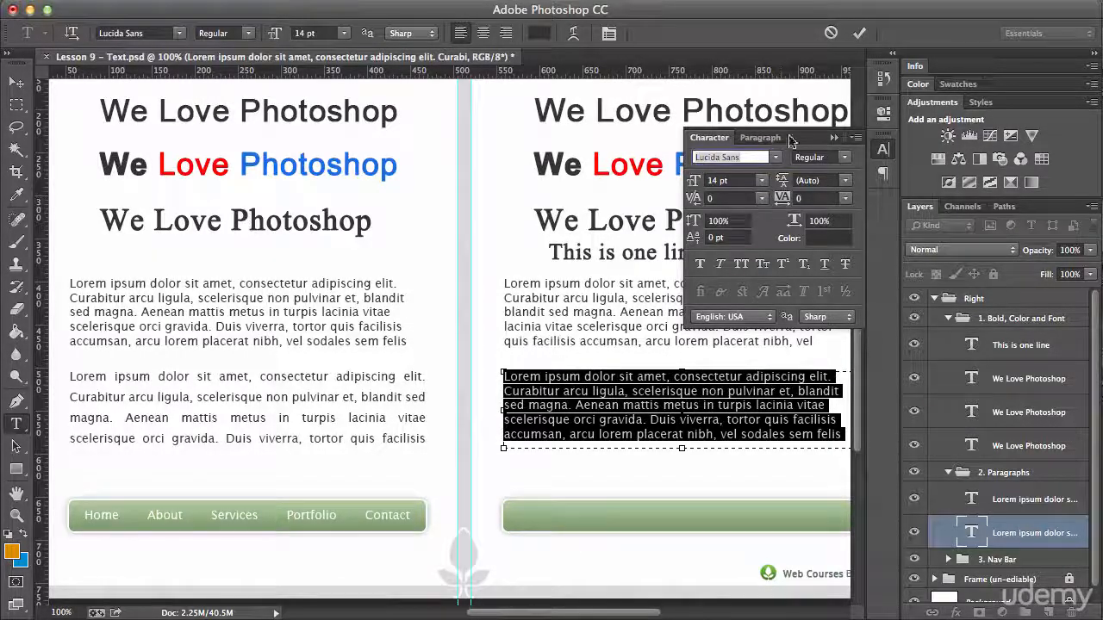
left_click(746, 139)
left_click(711, 139)
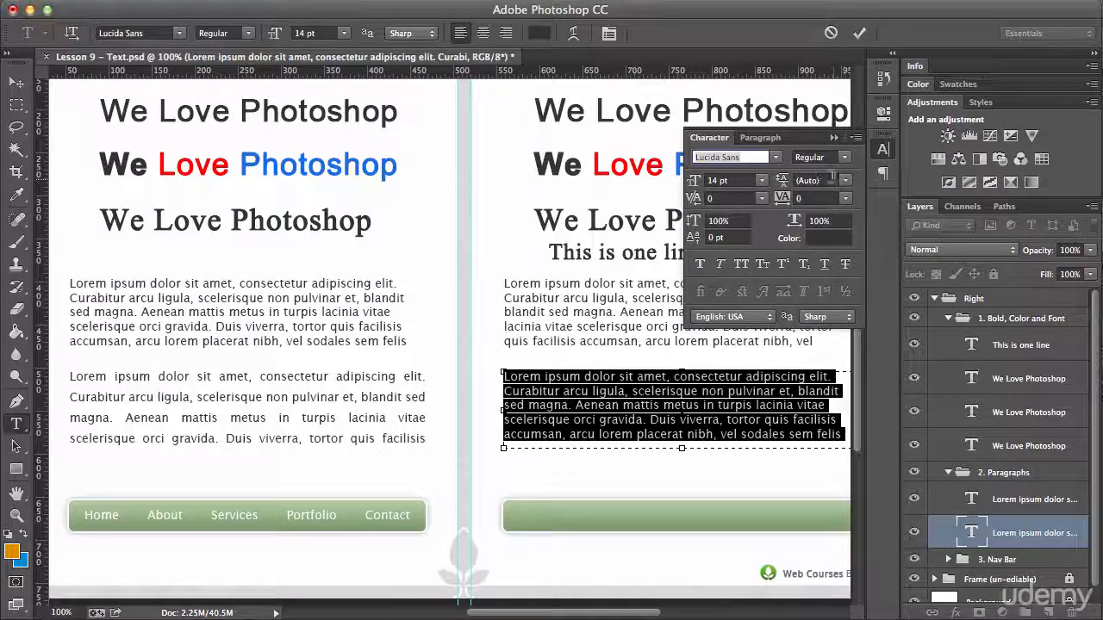
left_click(833, 178)
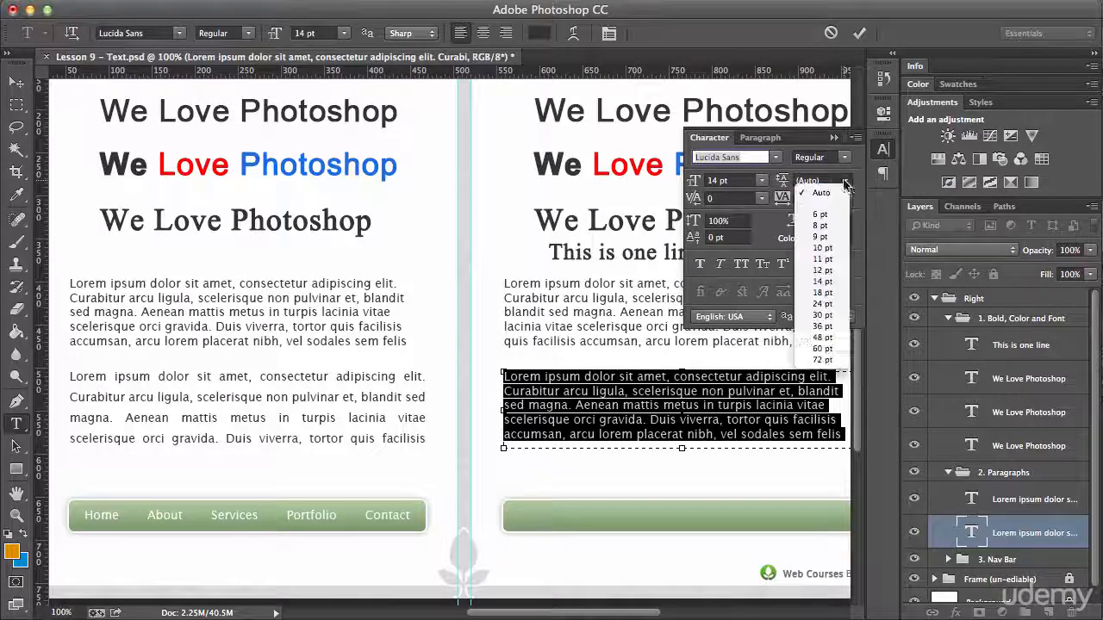
left_click(841, 305)
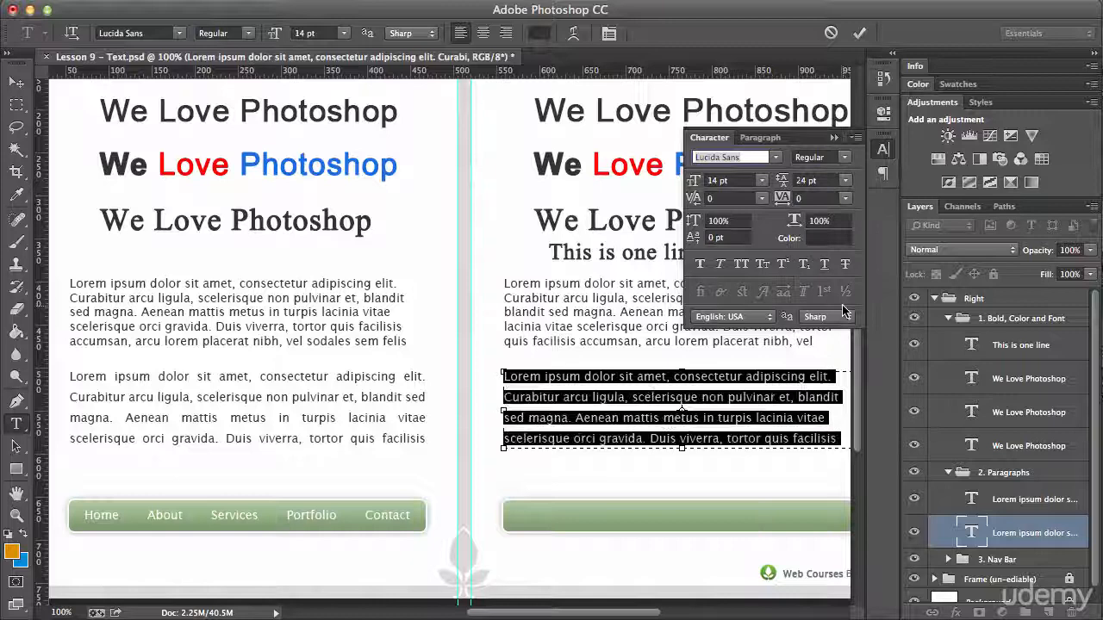
Reselect all the text of the lower right paragraph, reapply the 24 pt leading, and commit the edit.
left_click(717, 386)
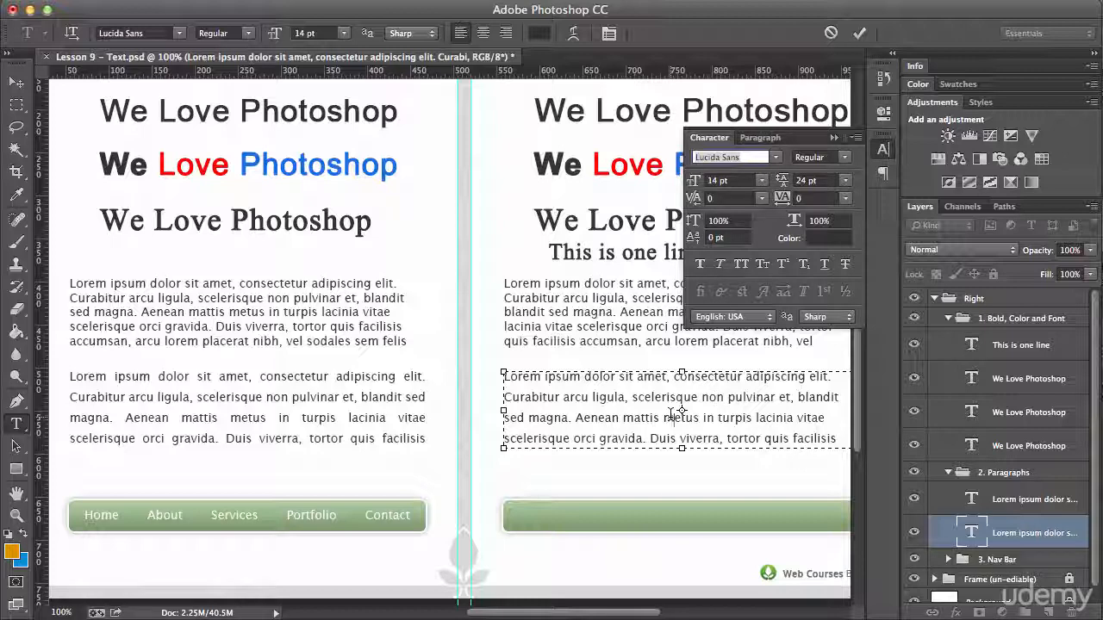
key("super+a")
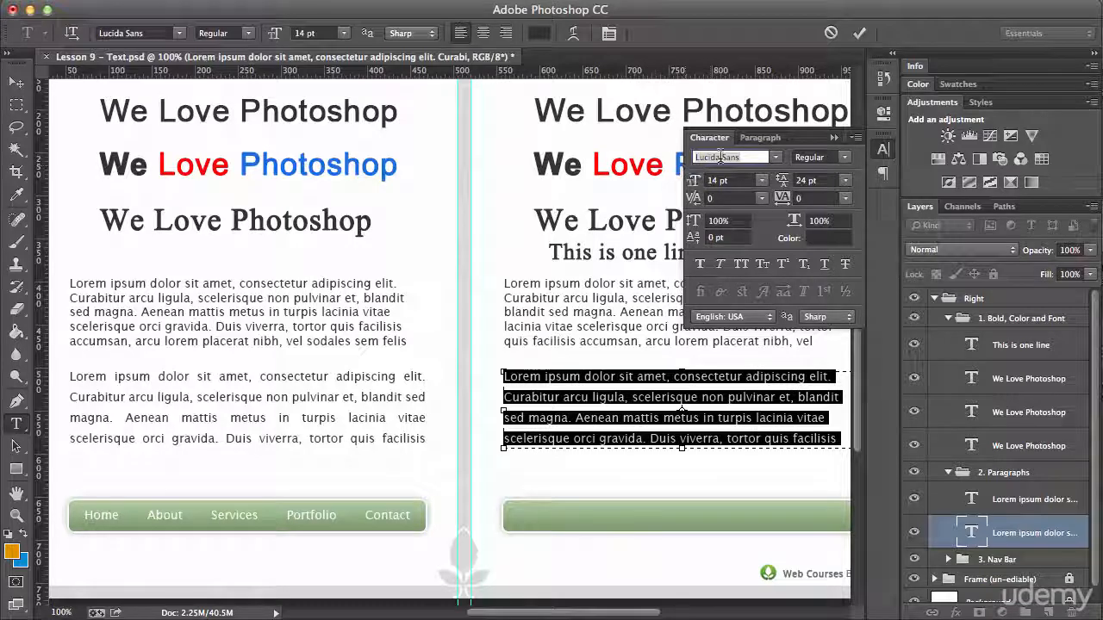
left_click(844, 181)
left_click(840, 306)
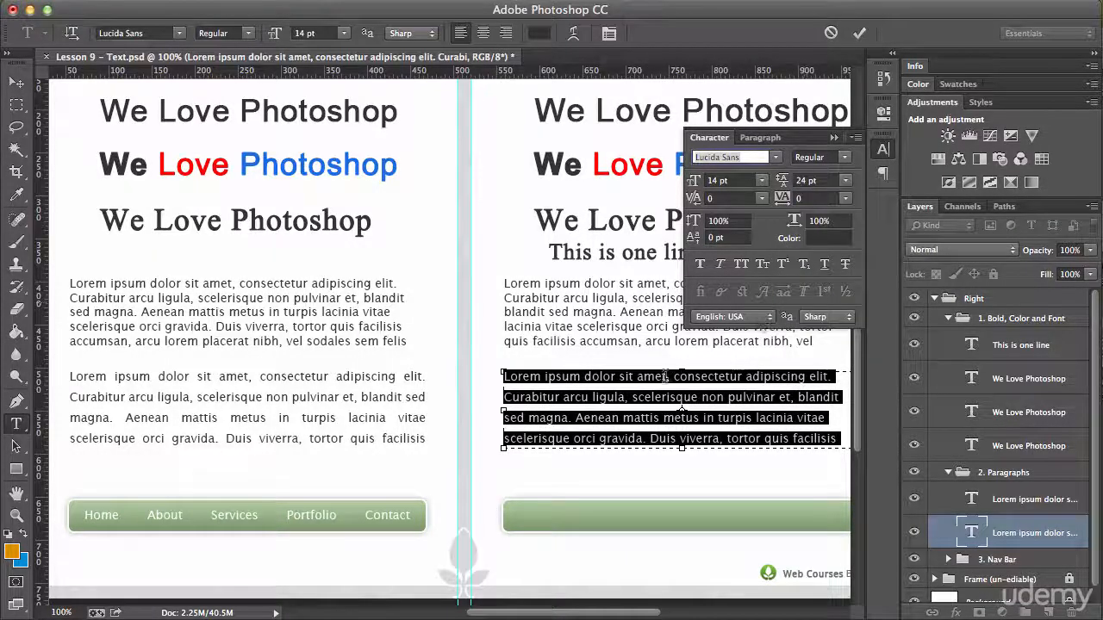
left_click(660, 382)
key("super+Return")
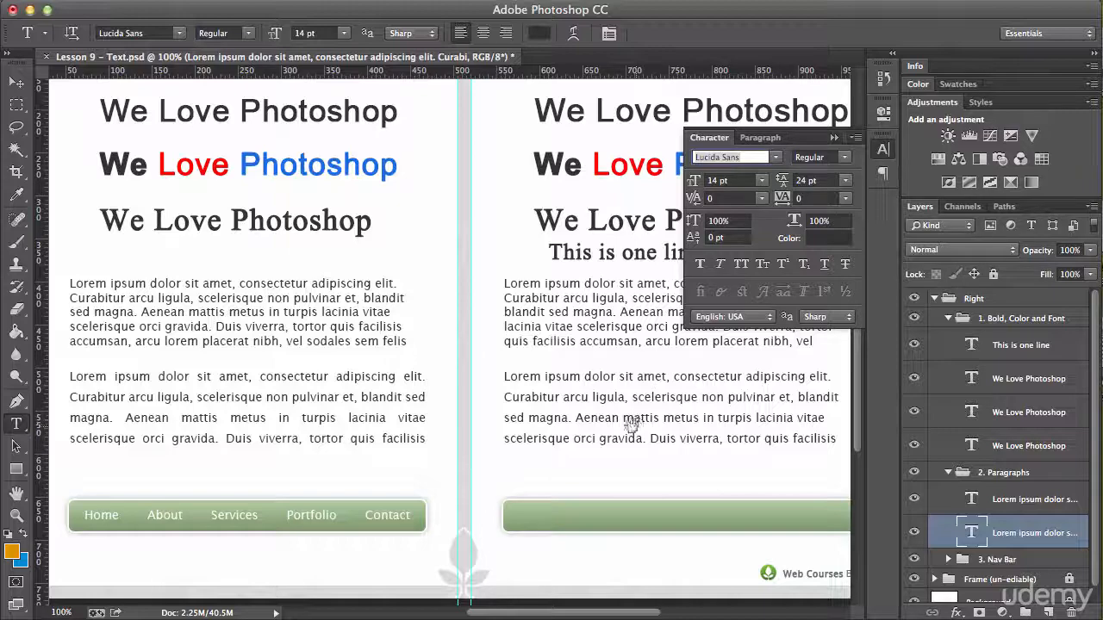
Expand the 3. Nav Bar layer group and select its Nav Bg layer.
left_click_drag(632, 419, 593, 326)
left_click_drag(402, 374, 408, 369)
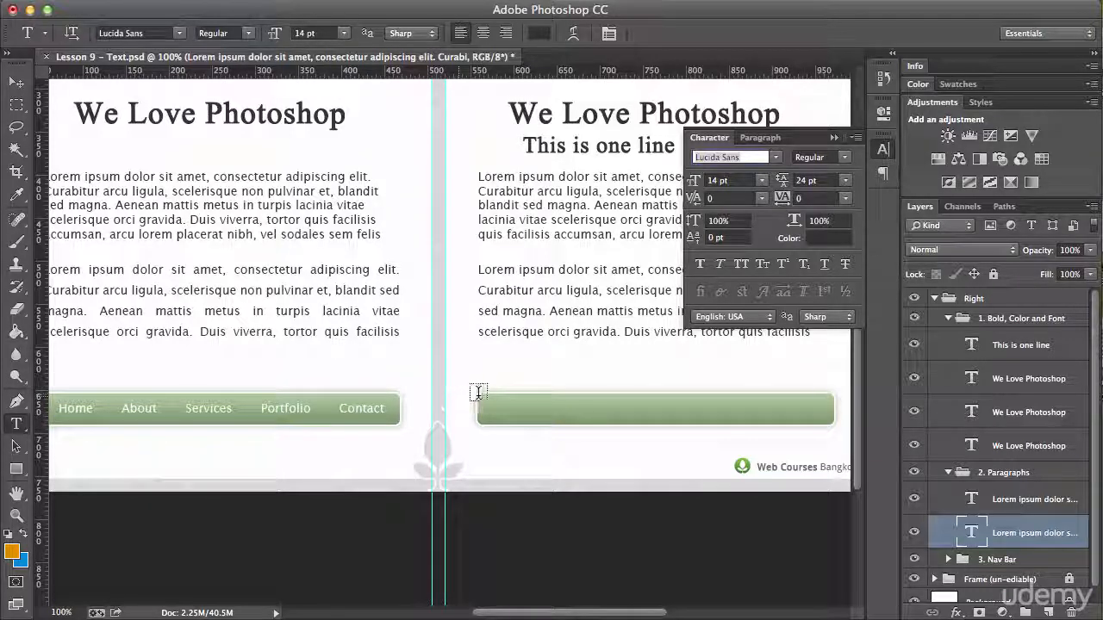
scroll(1021, 483, "down", 1)
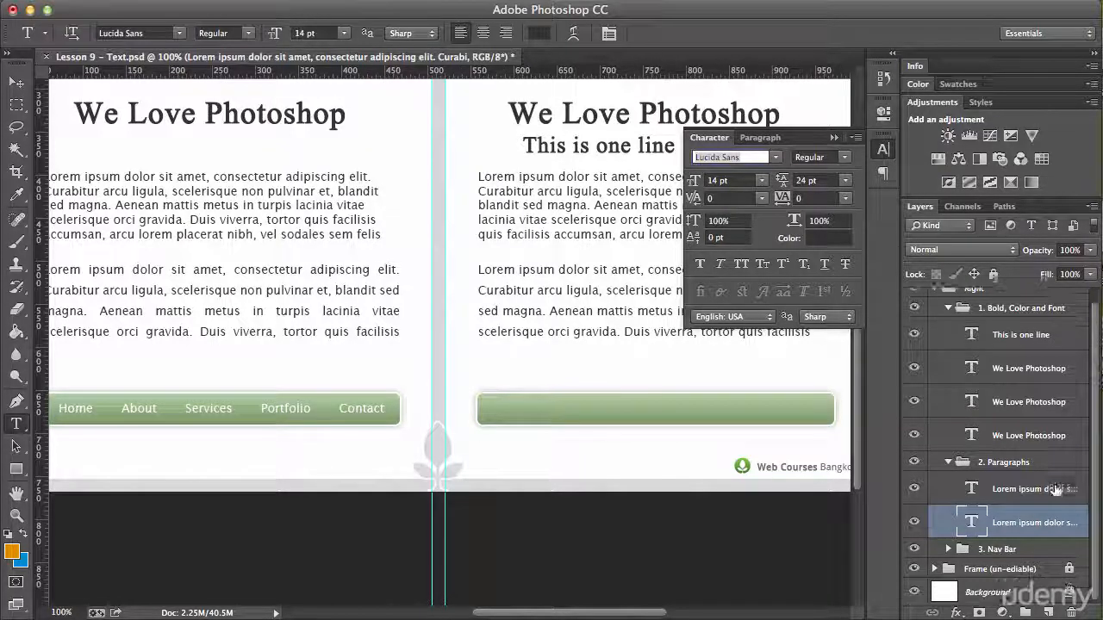
left_click(1013, 545)
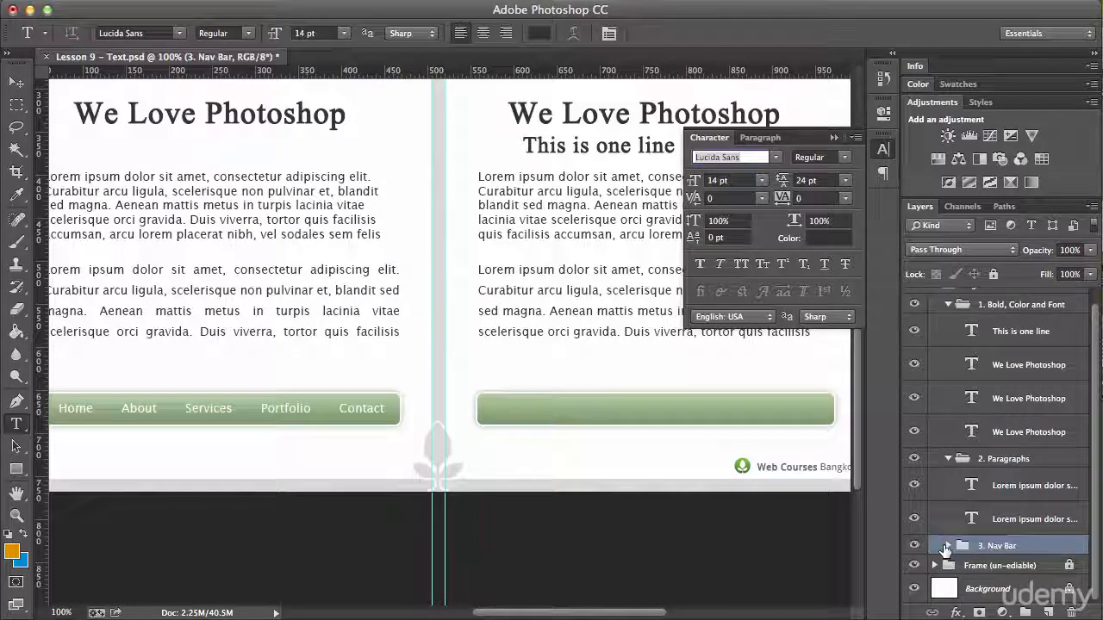
left_click(947, 547)
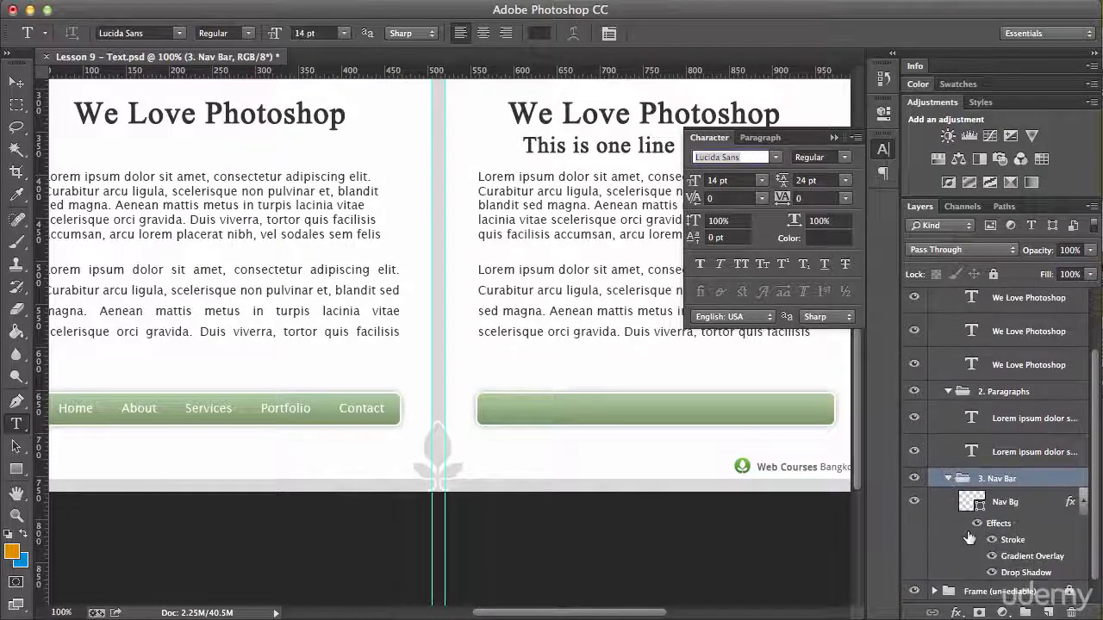
left_click(1017, 507)
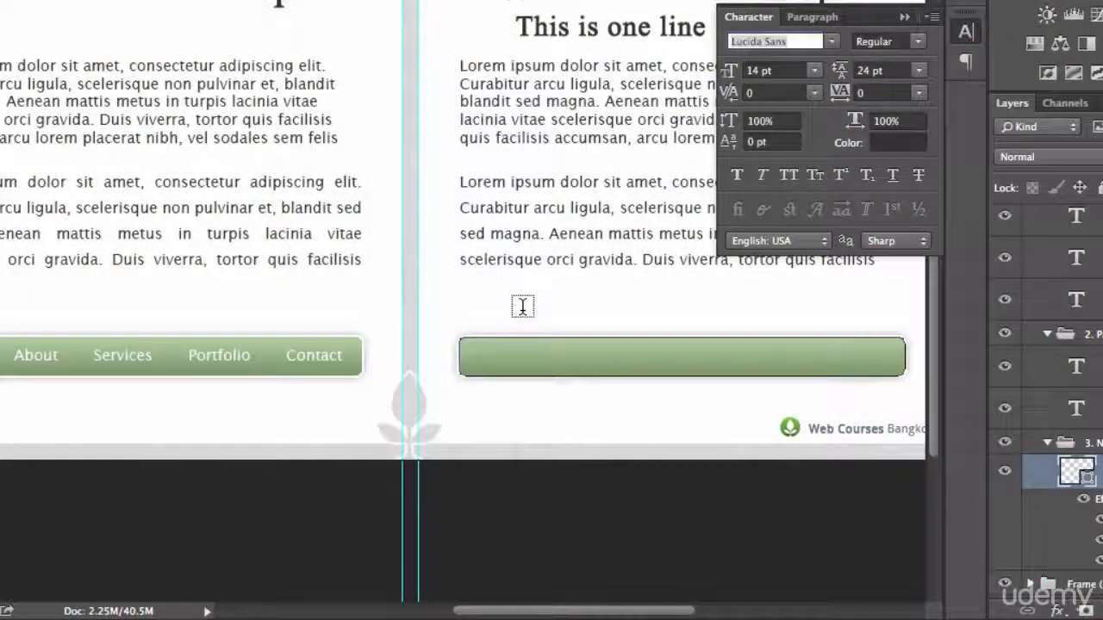
Draw a text area about 392 by 28 px just above the empty green bar and enter "Home About Services Portfolio Contact".
left_click_drag(470, 295, 890, 320)
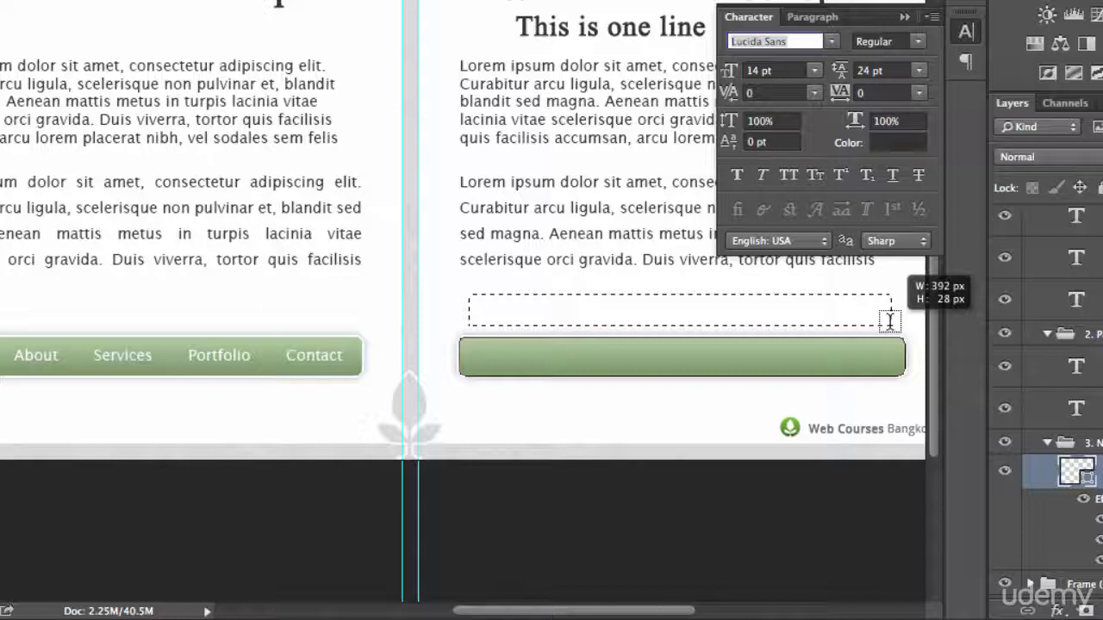
left_click_drag(890, 321, 891, 325)
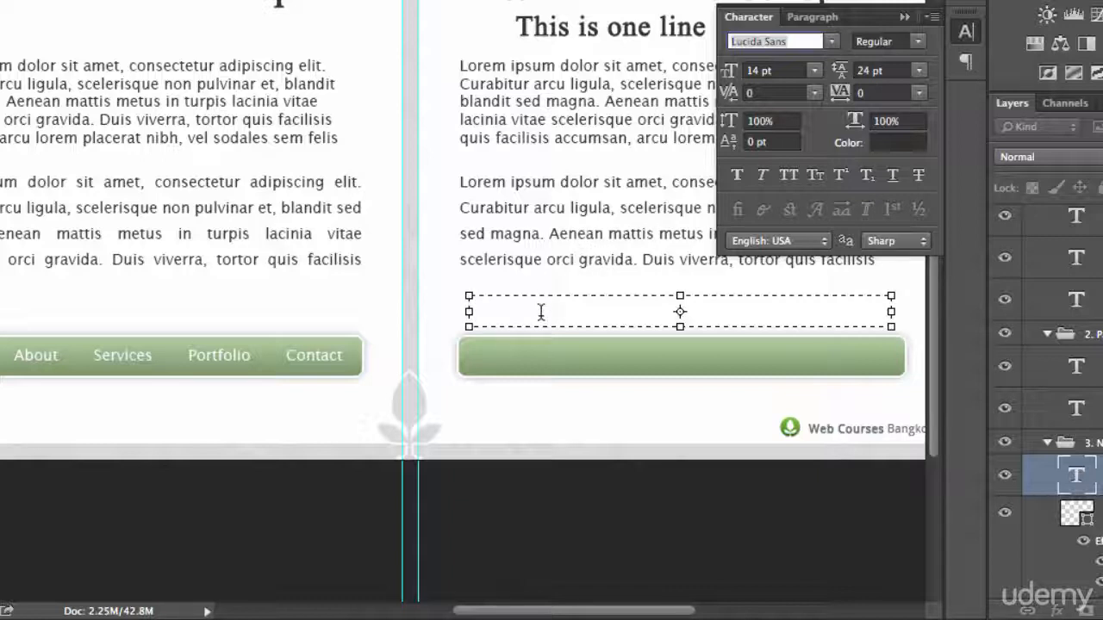
type("Home About Services")
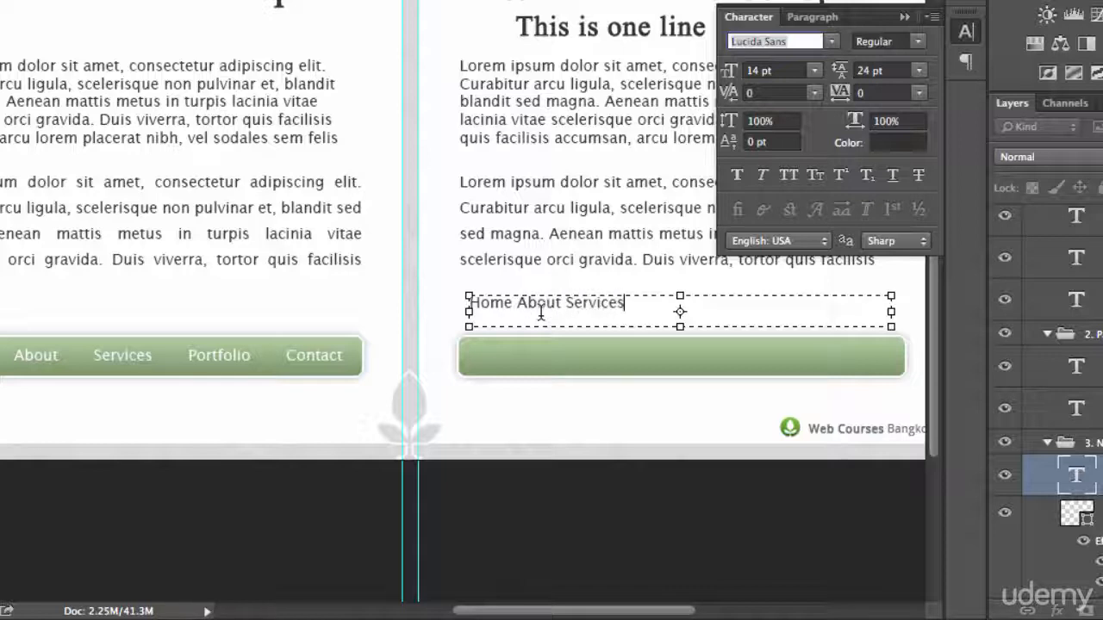
type(" Portfolio Contact")
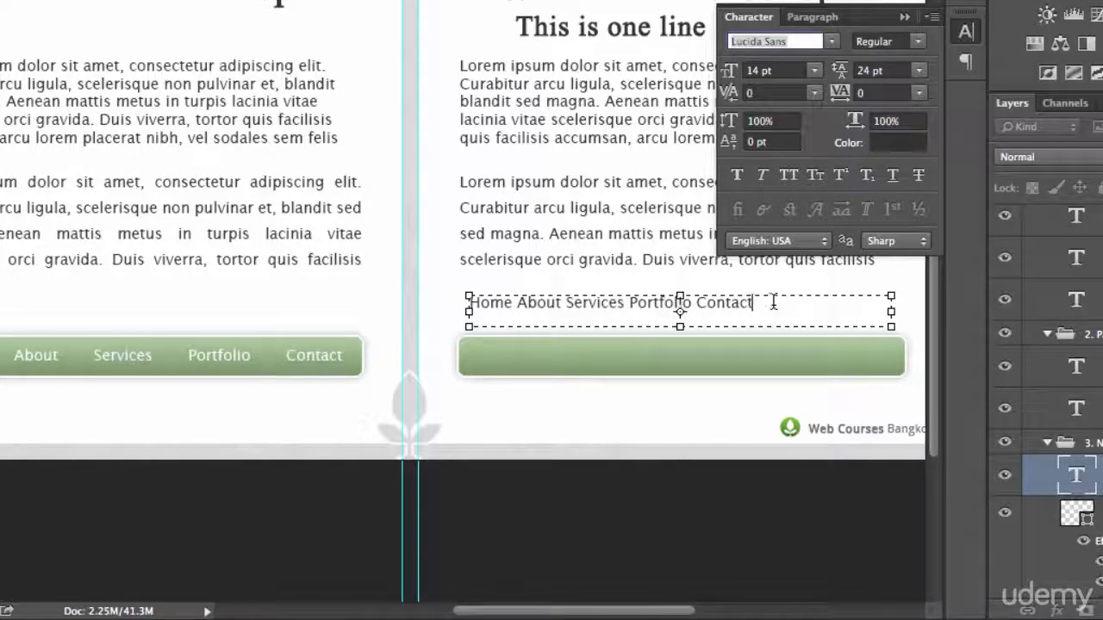
Apply Justify all to the whole menu text and move its text area down onto the empty green bar.
left_click_drag(772, 303, 440, 292)
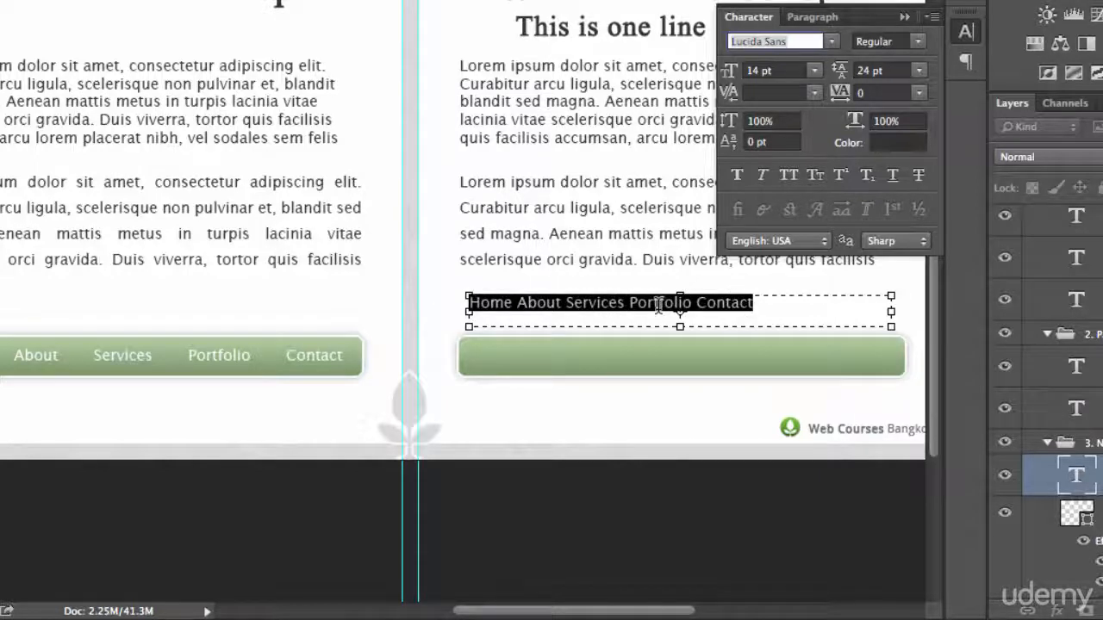
left_click(812, 16)
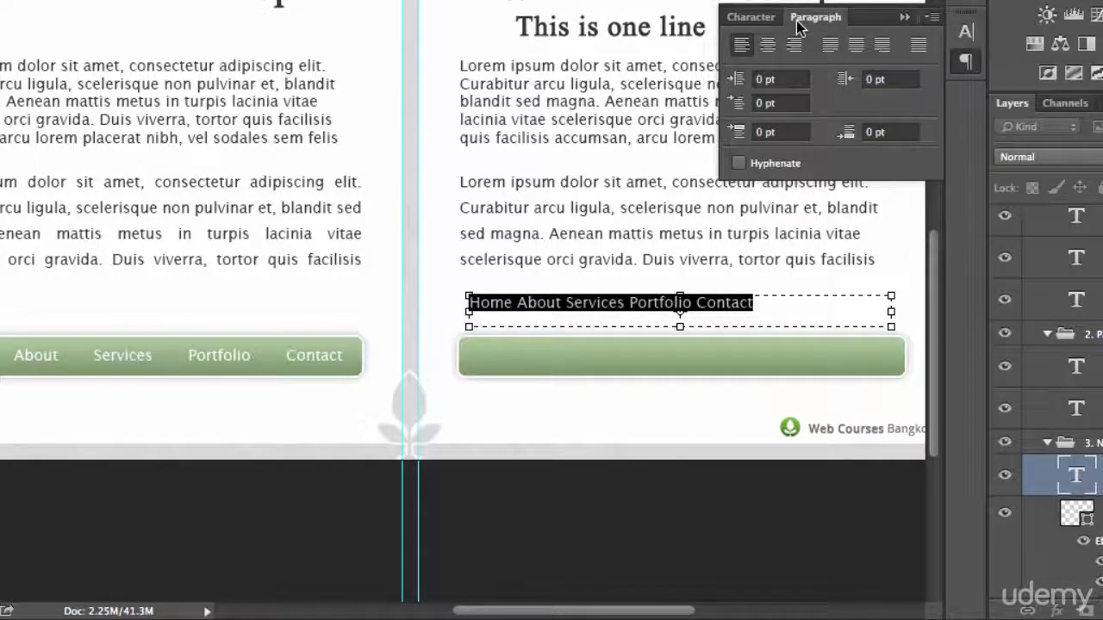
left_click(915, 53)
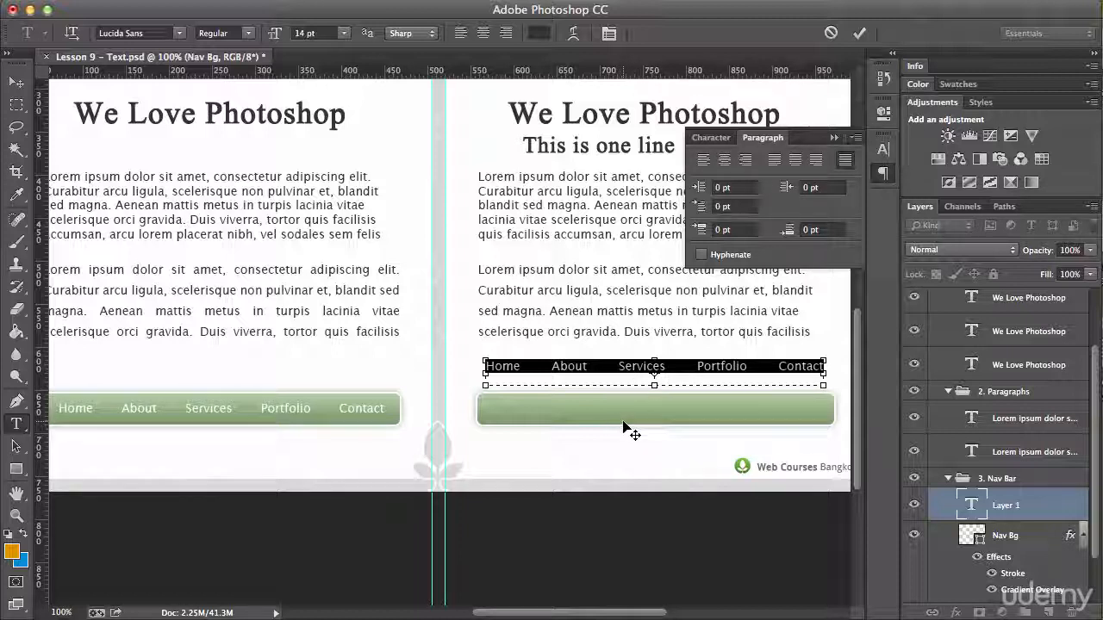
left_click(16, 81)
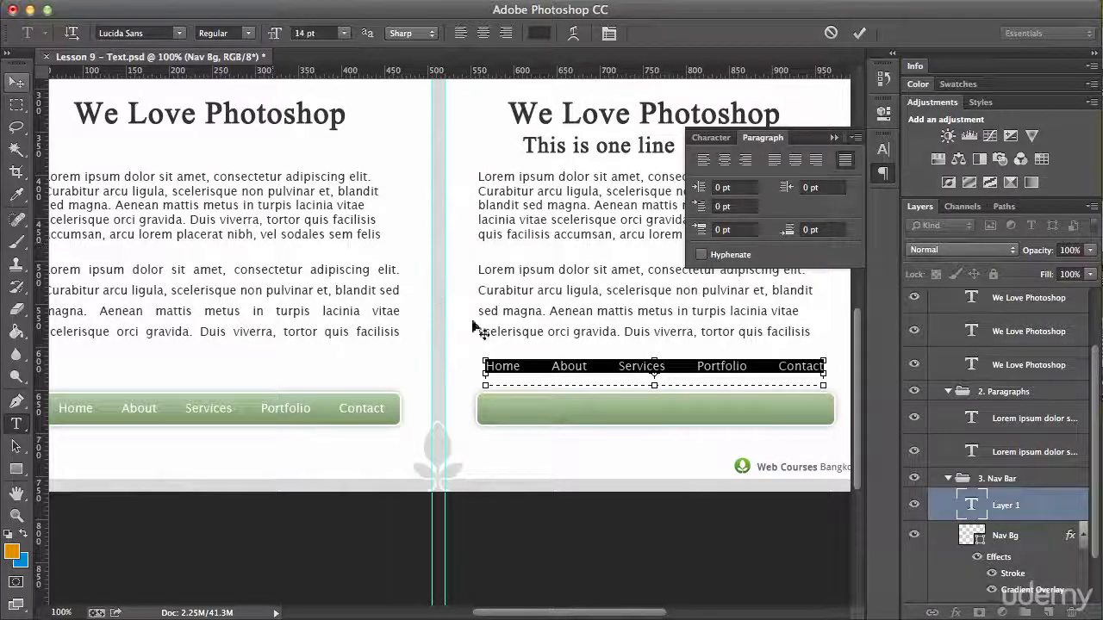
left_click_drag(593, 395, 592, 457)
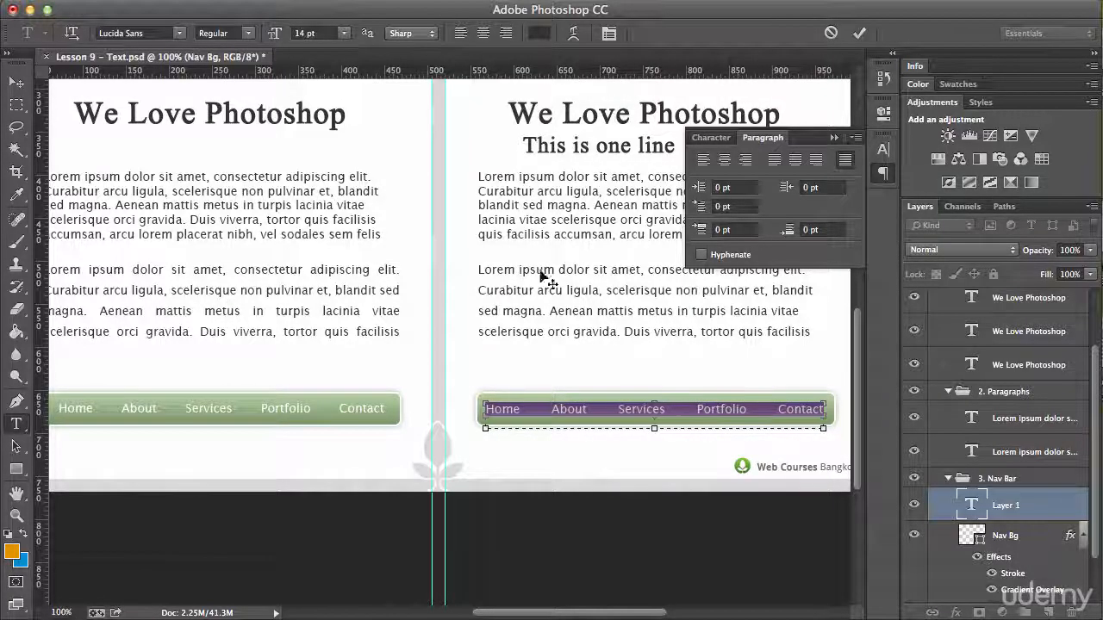
Set the color of the selected menu text to white (ffffff) and deselect the text.
left_click(539, 33)
left_click(577, 148)
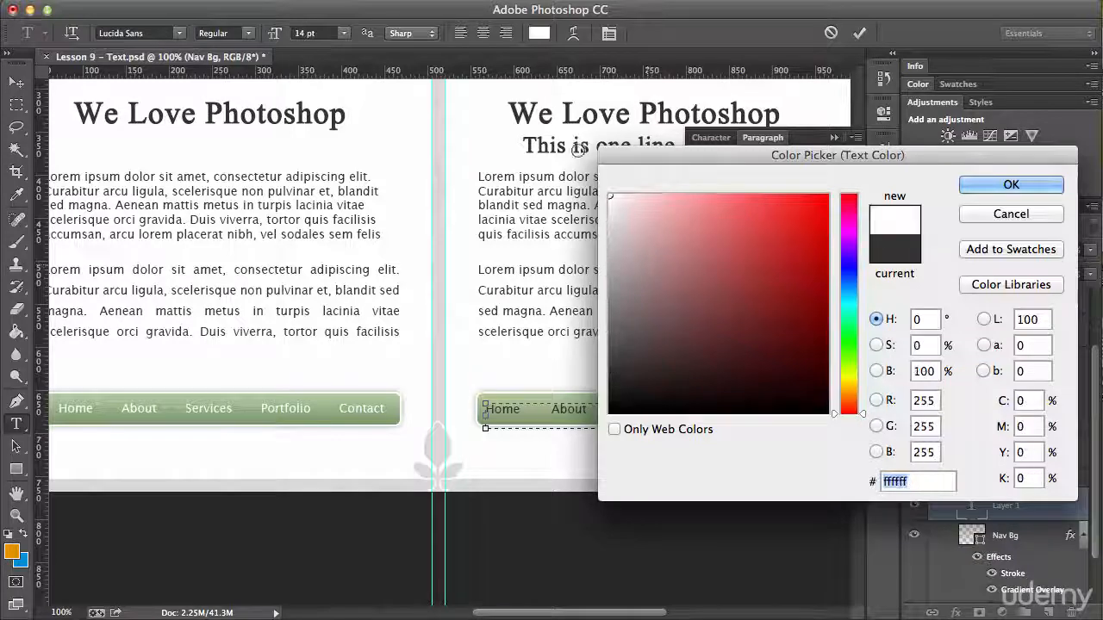
left_click(1011, 185)
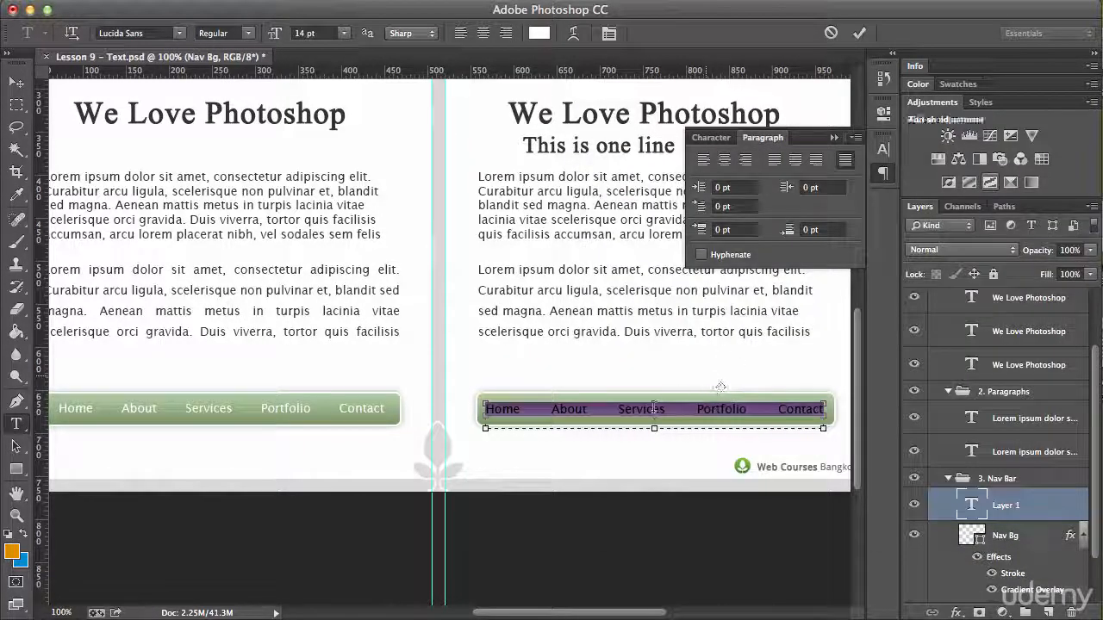
left_click(788, 412)
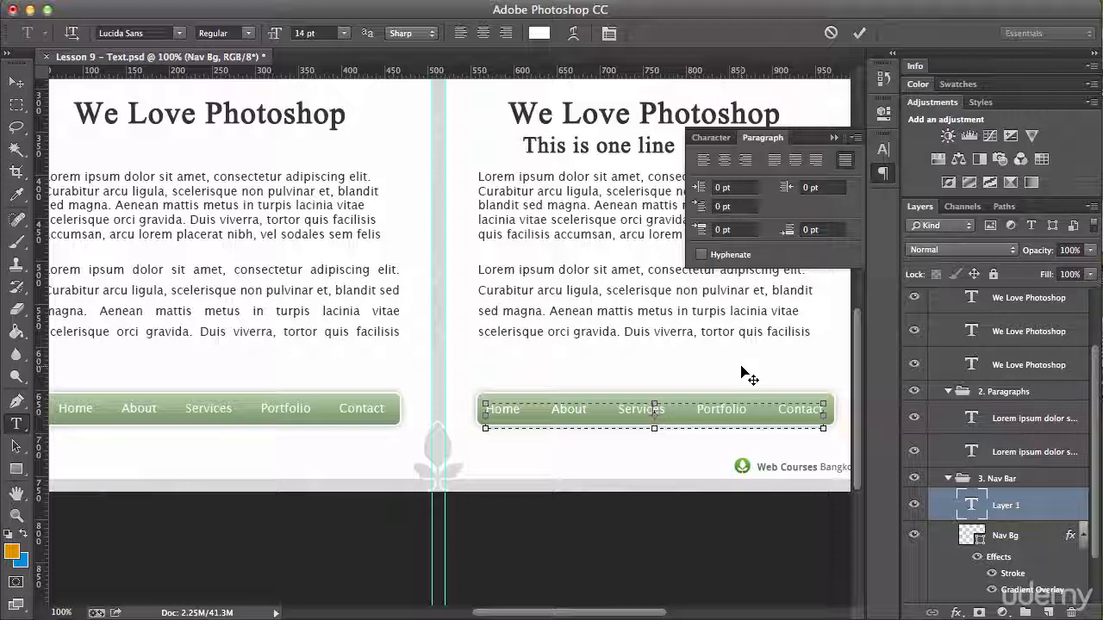
Insert "Articles" between Portfolio and Contact in the menu text, commit the edit, and nudge the text up slightly on the bar.
left_click(750, 412)
type("Articles")
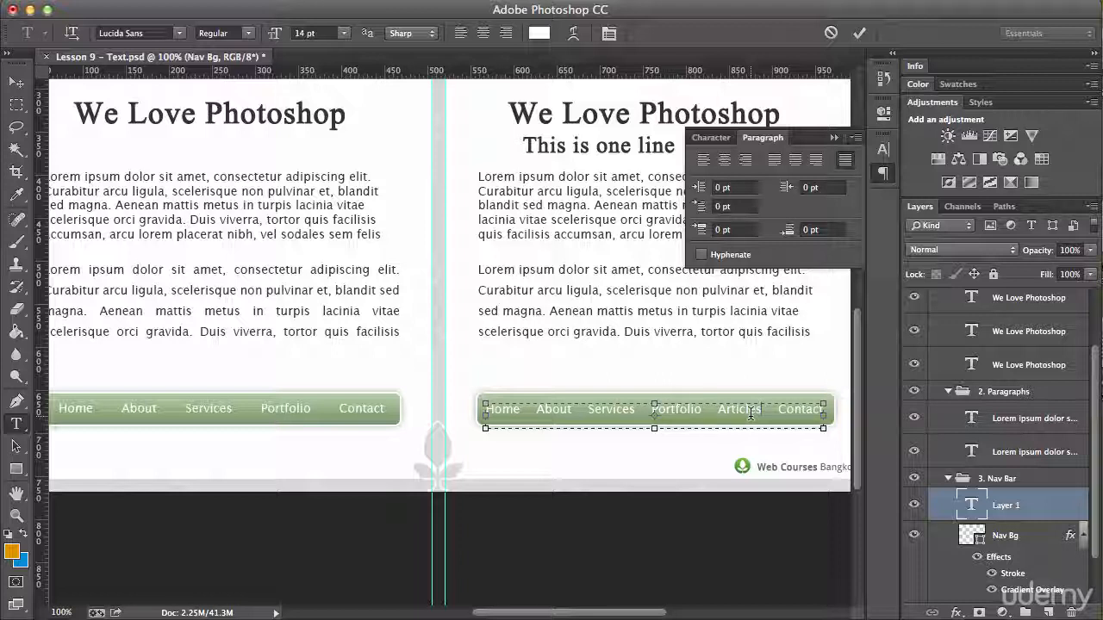
key("ctrl+Return")
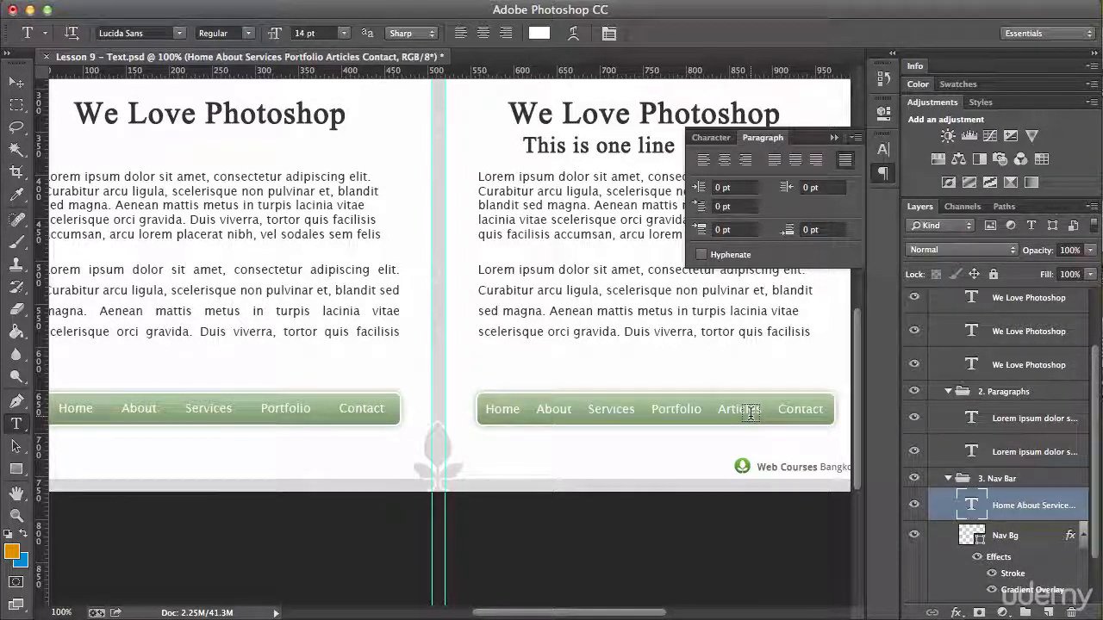
key("v")
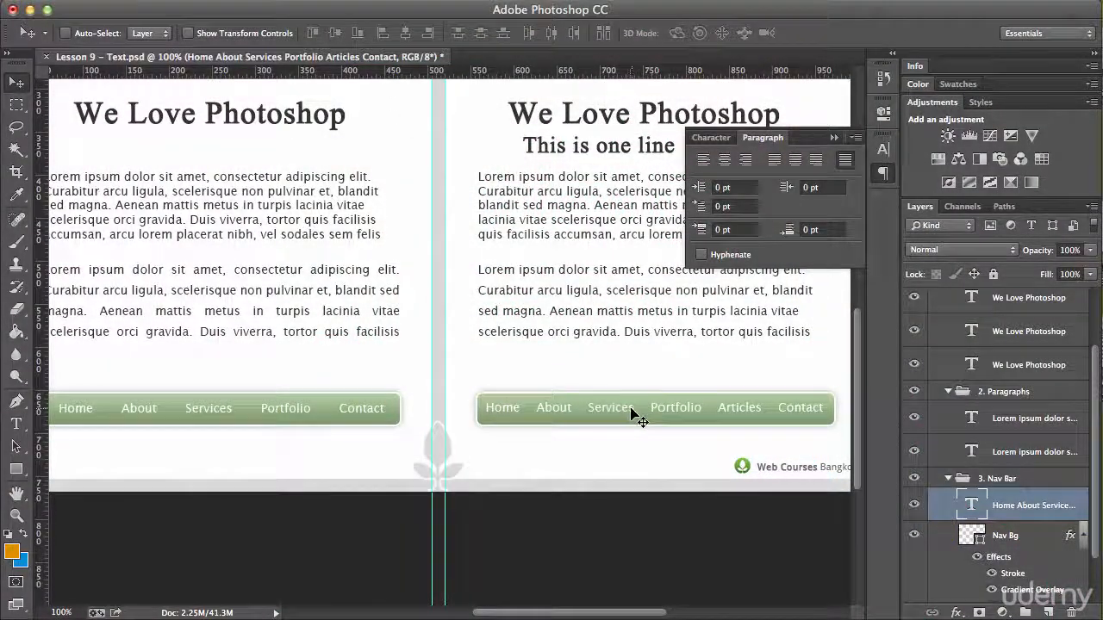
Add "us" directly after "About" in the menu text, without a space, and commit the edit.
key("t")
left_click(571, 404)
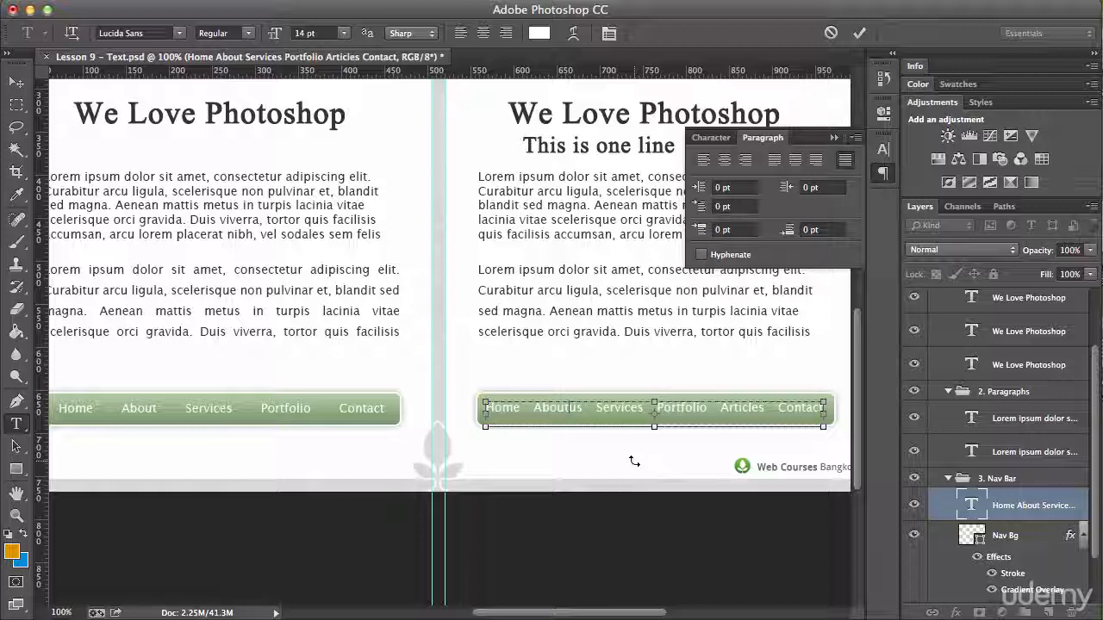
key("super+plus")
key("super+plus")
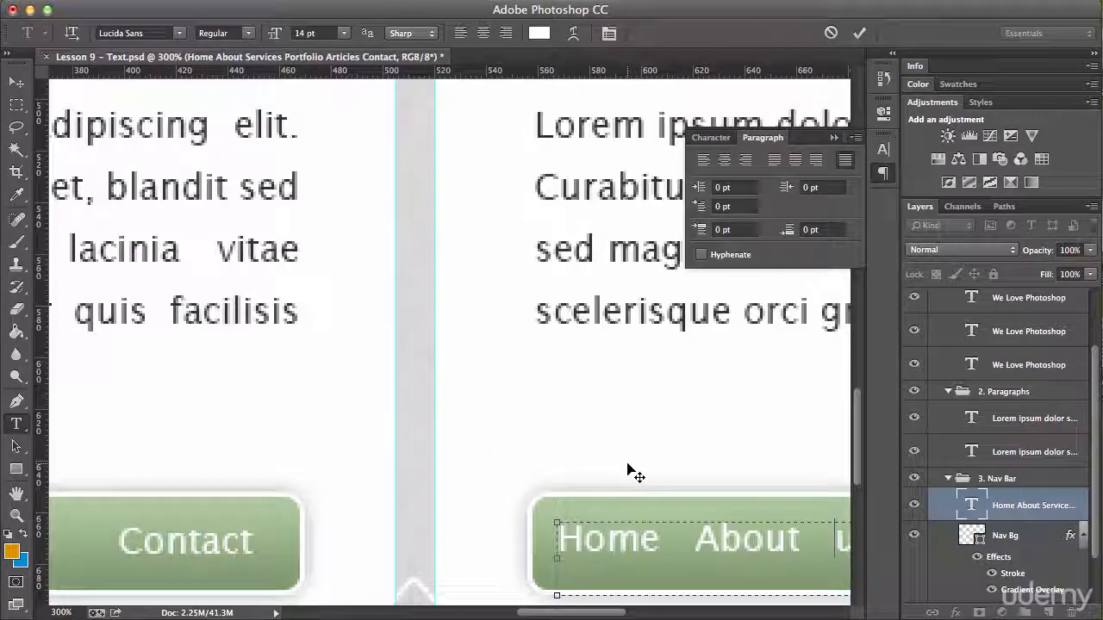
key("super+Return")
Increase the tracking of only the "t" in "Aboutus" to create a visual gap before "us", and commit the text edit.
left_click_drag(627, 460, 284, 212)
left_click(463, 274)
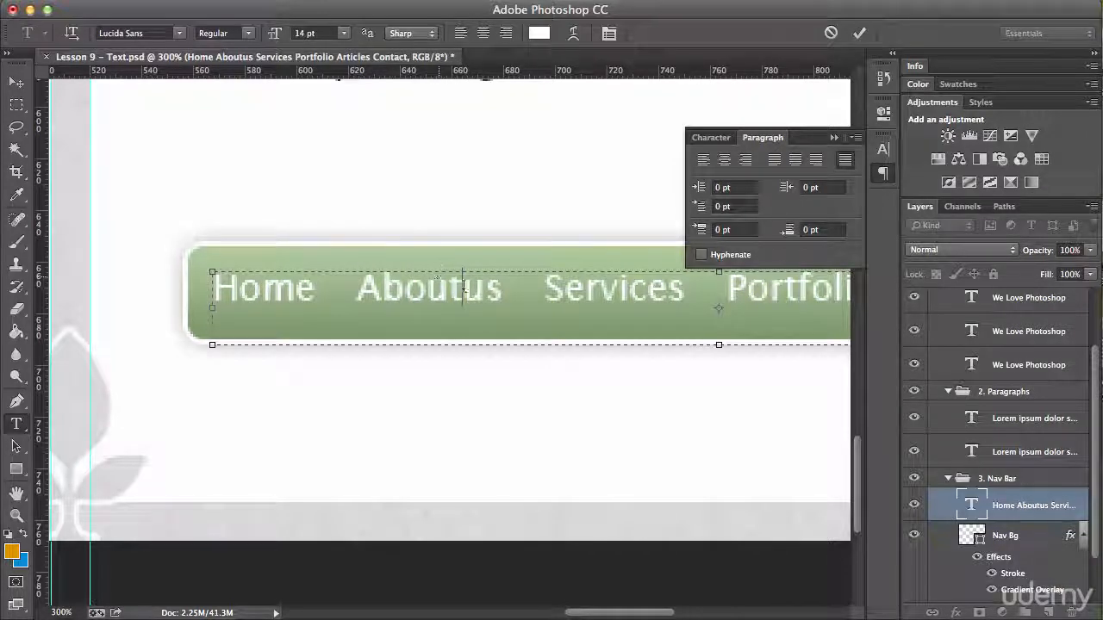
left_click_drag(447, 288, 463, 289)
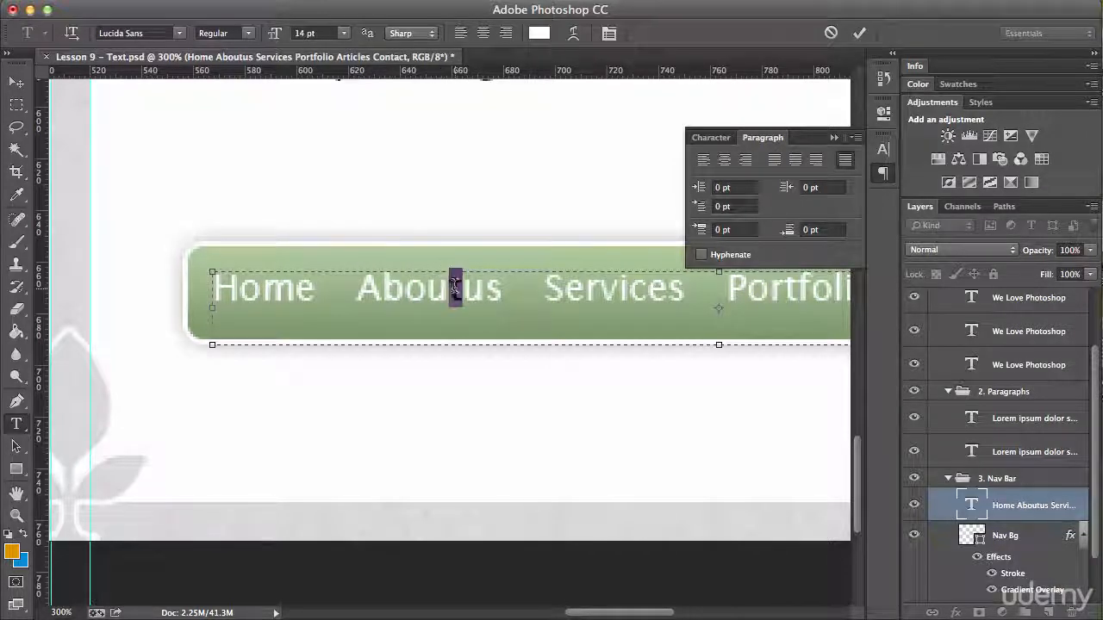
left_click(716, 138)
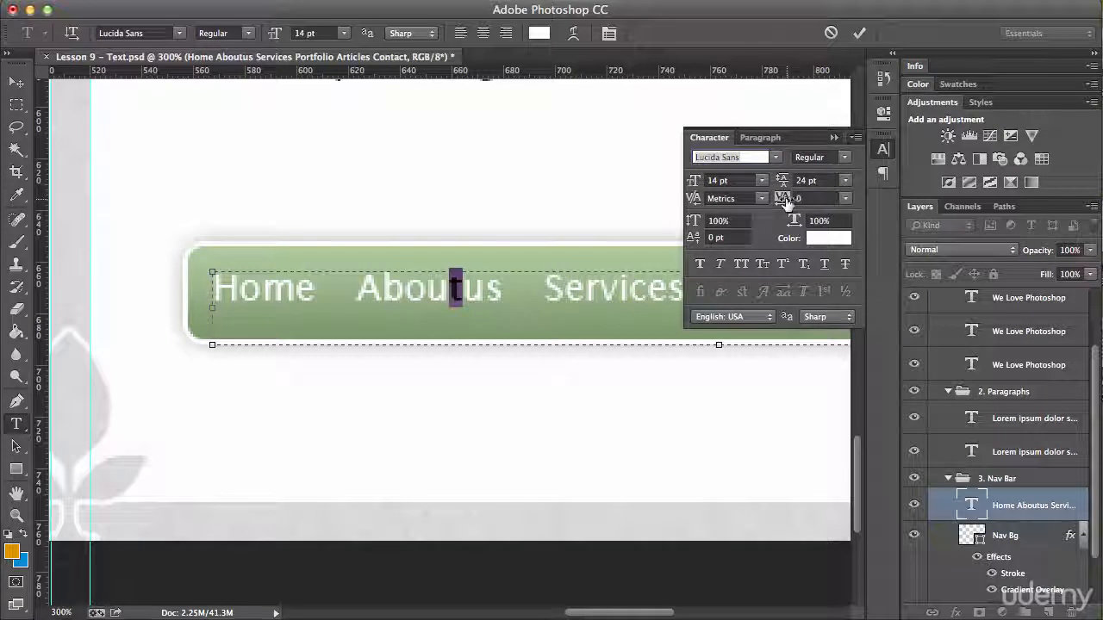
left_click_drag(785, 200, 802, 201)
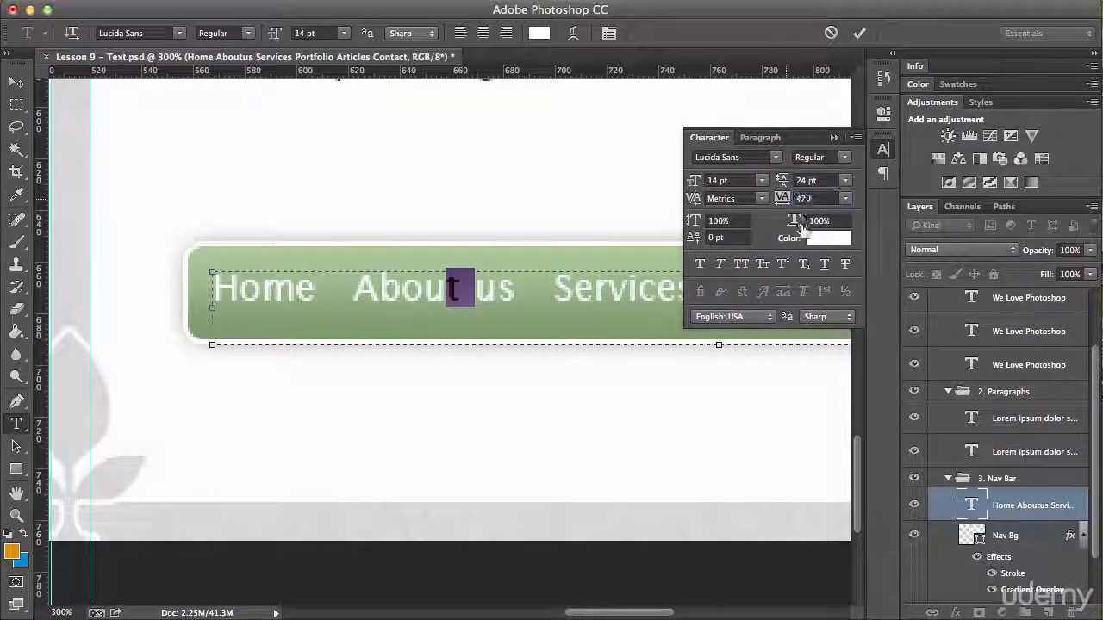
left_click(454, 288)
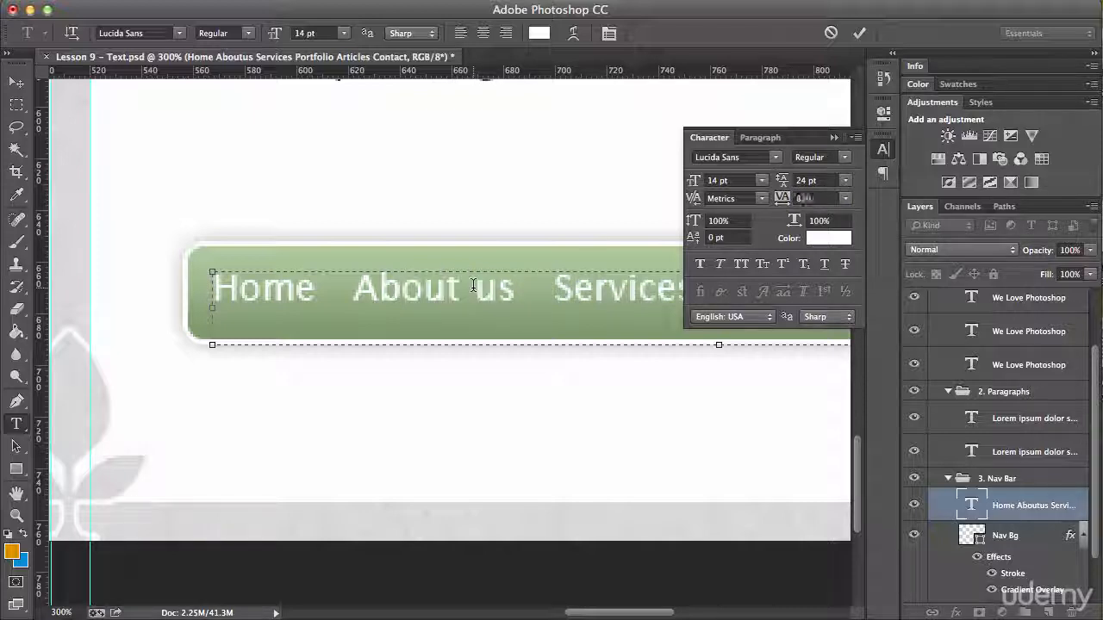
left_click(473, 291)
key("super+Return")
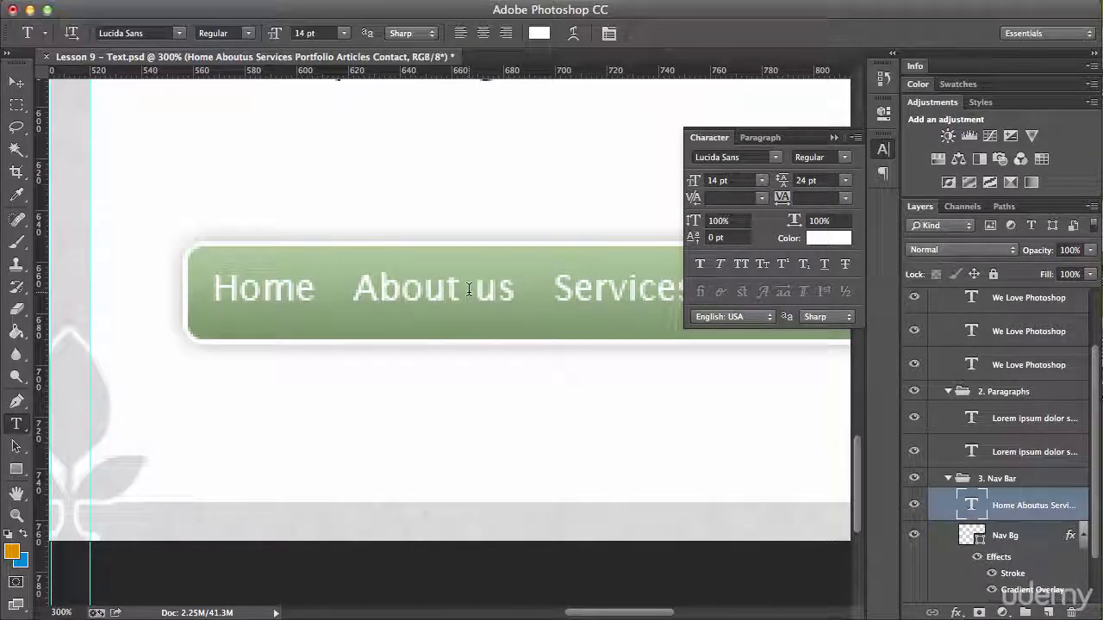
key("super+minus")
key("super+minus")
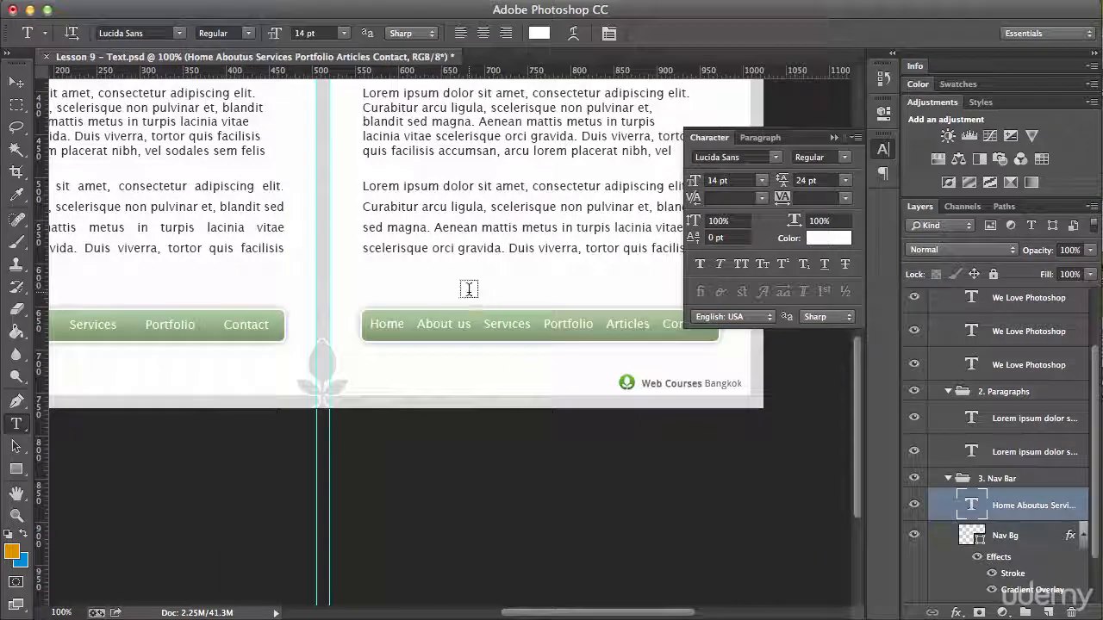
scroll(469, 288, "right", 3)
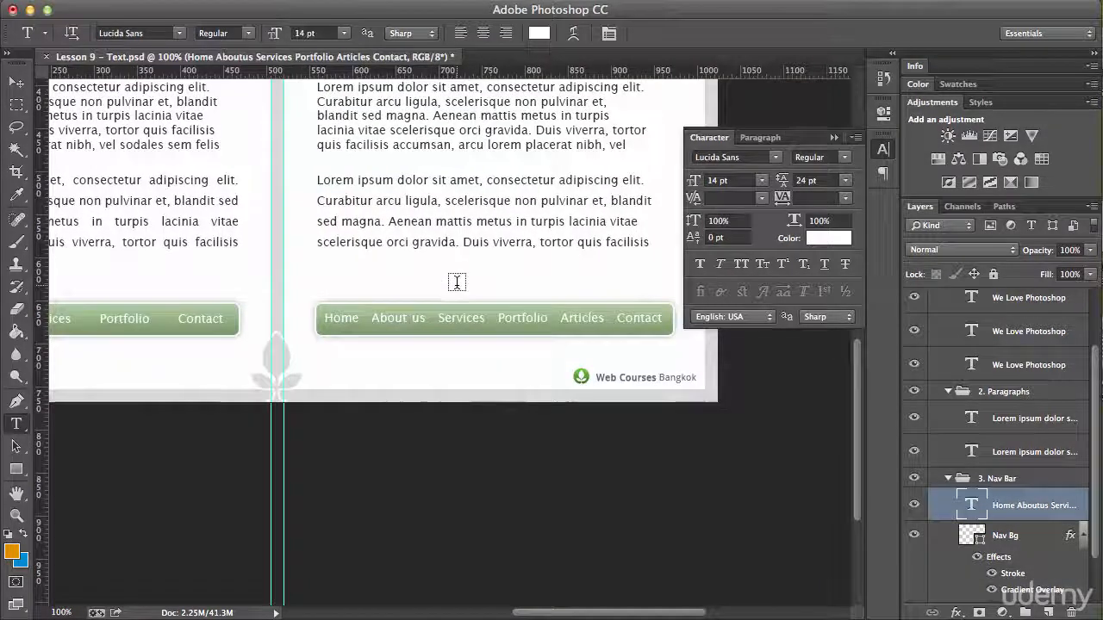